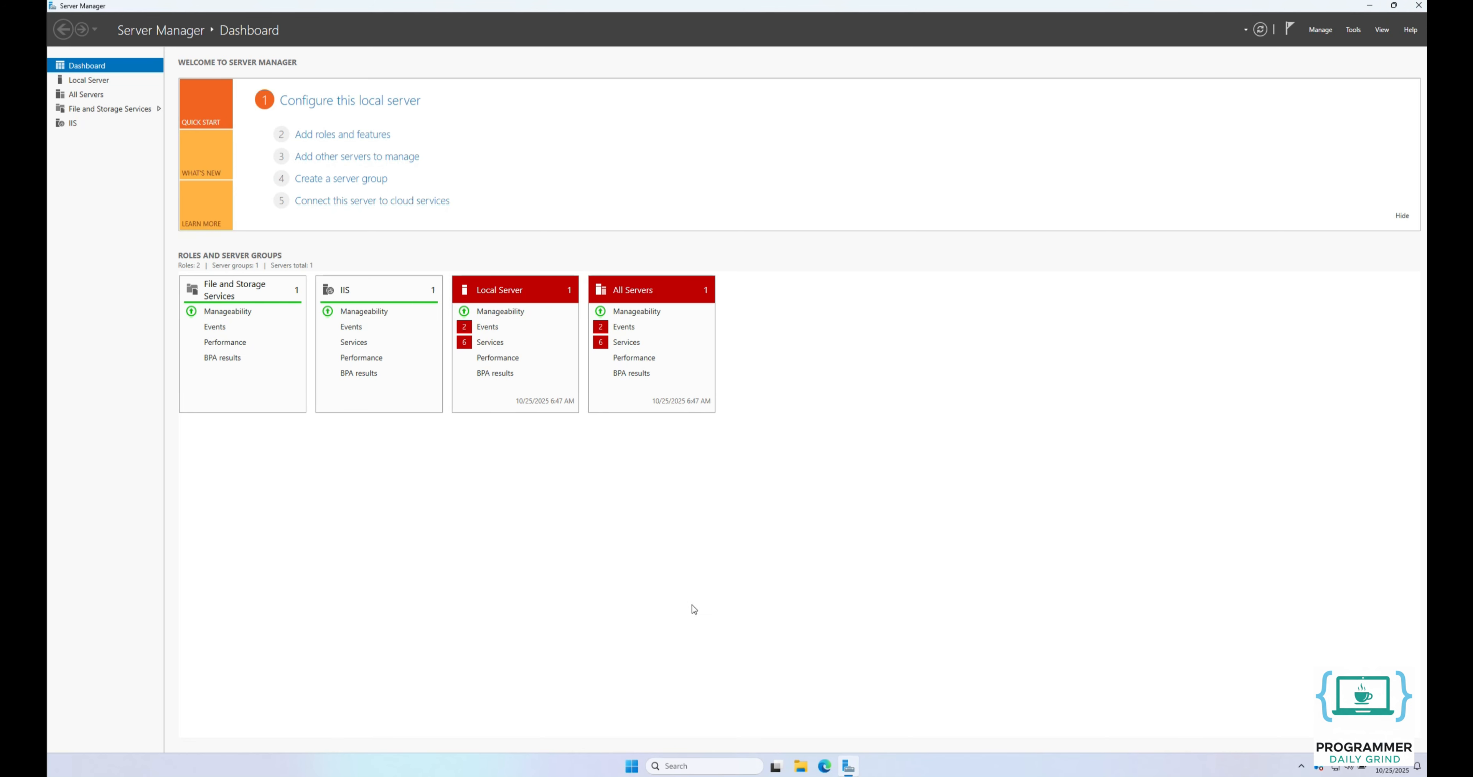
Open Windows PowerShell, maximize it, and run ipconfig to check the server's current IP configuration.
left_click(631, 765)
type("powershell")
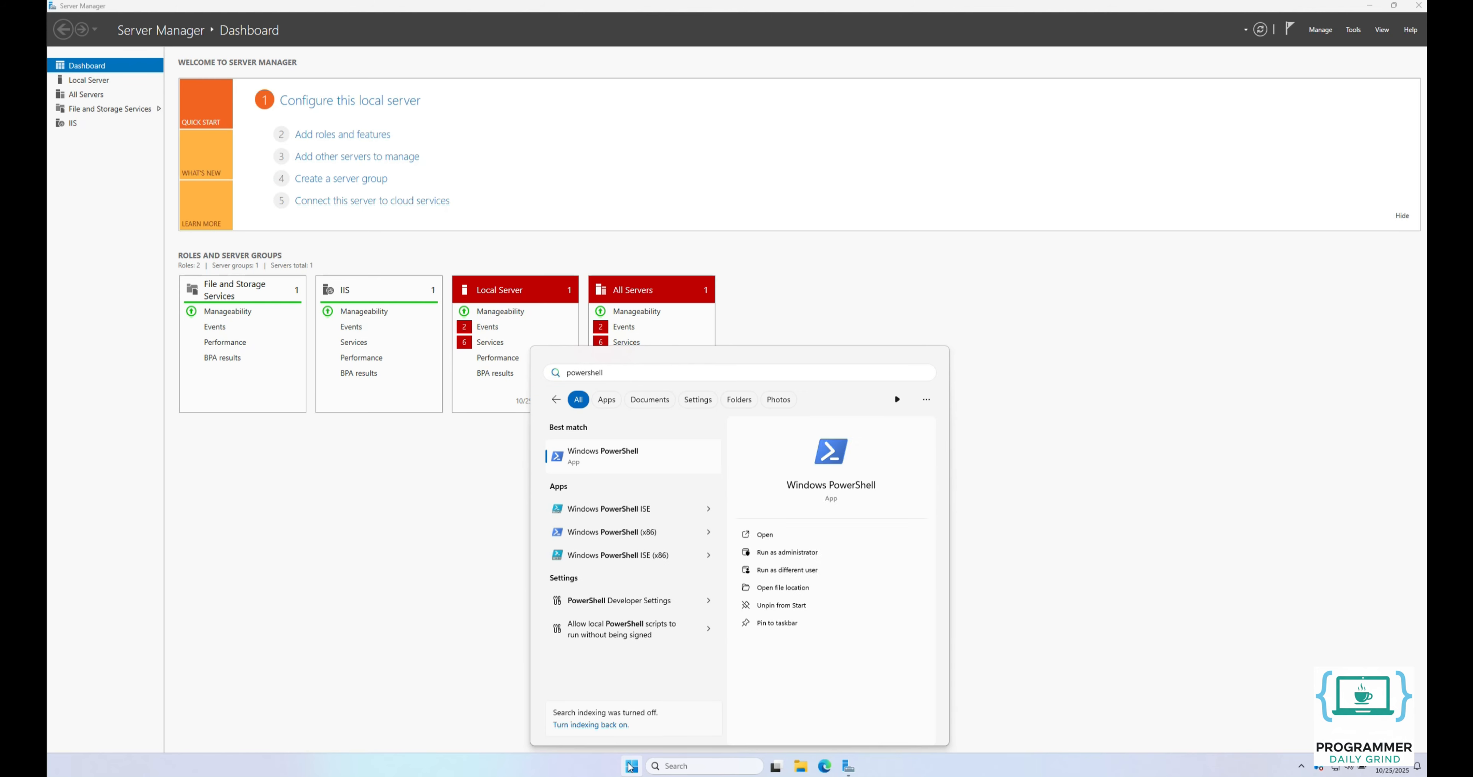
key("Return")
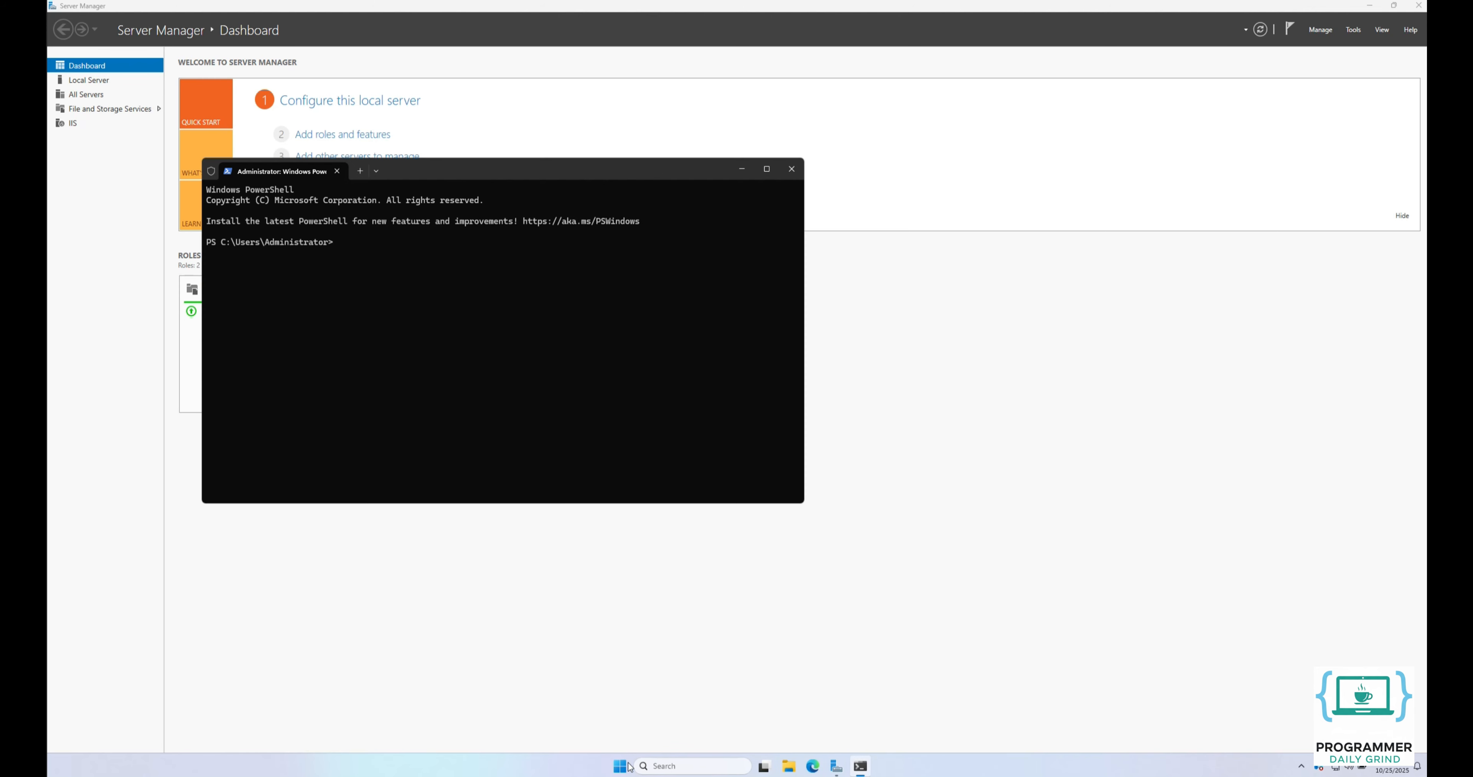
left_click(763, 167)
type("ipconfig")
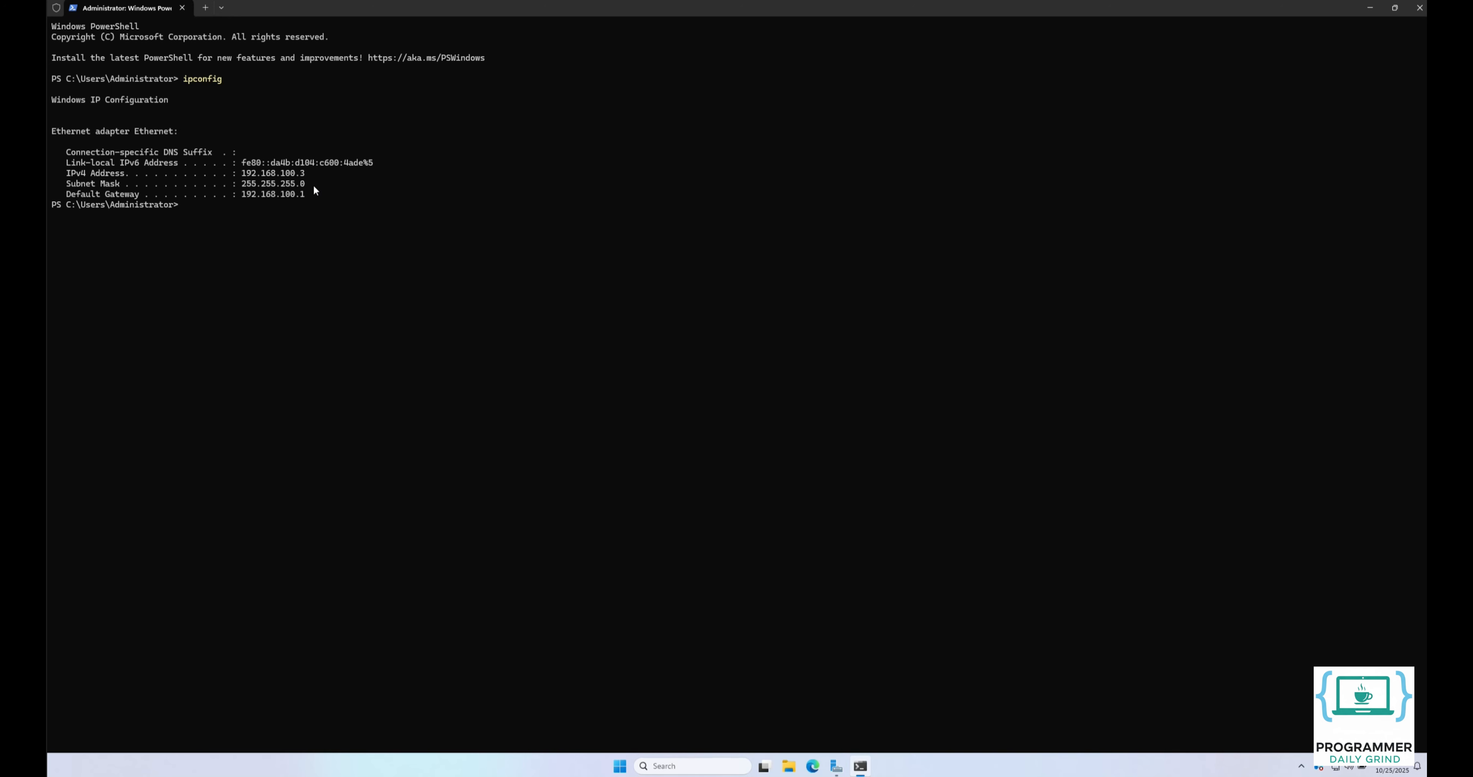
Launch ncpa.cpl and open the Internet Protocol Version 4 (TCP/IPv4) properties of the Ethernet adapter.
key("super+r")
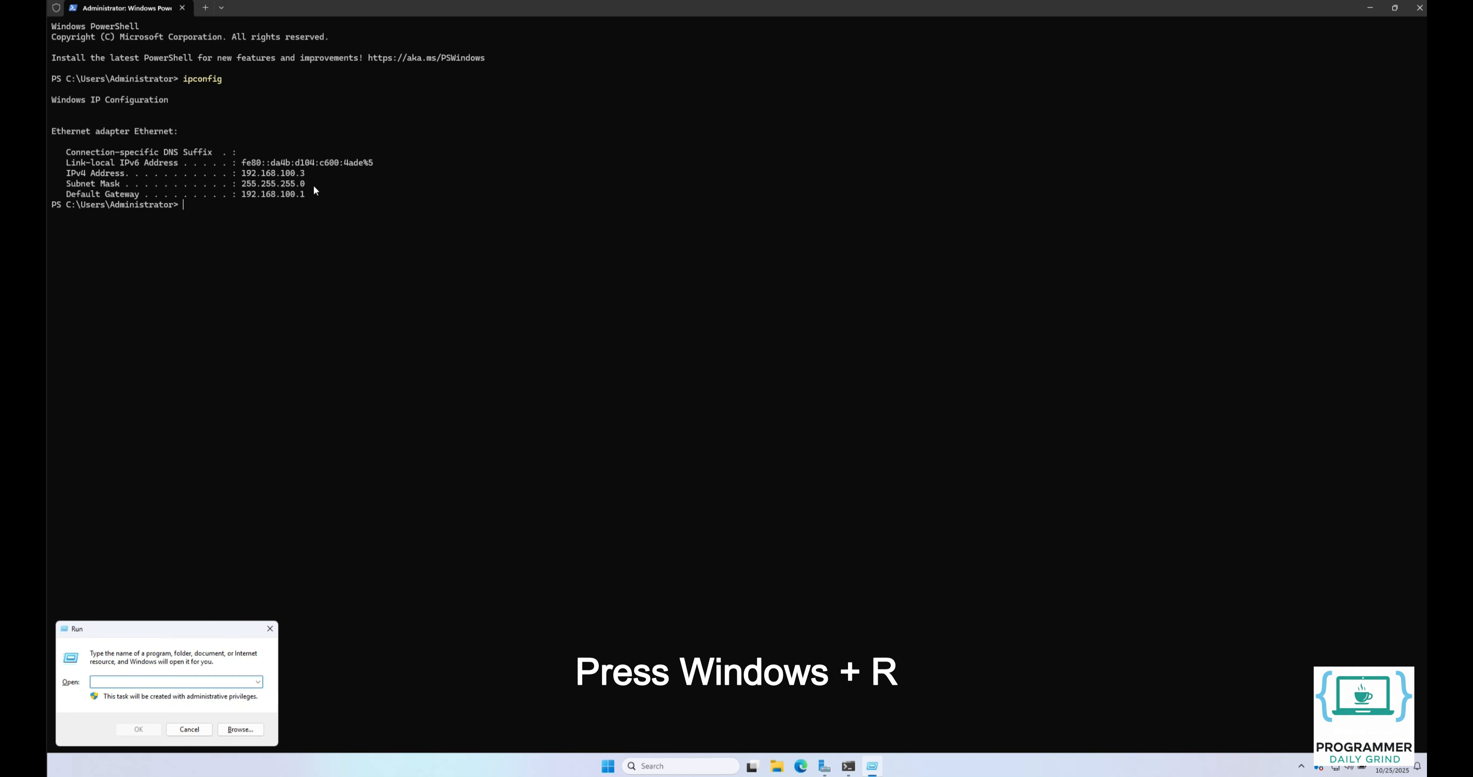
type("ncpa.cpl")
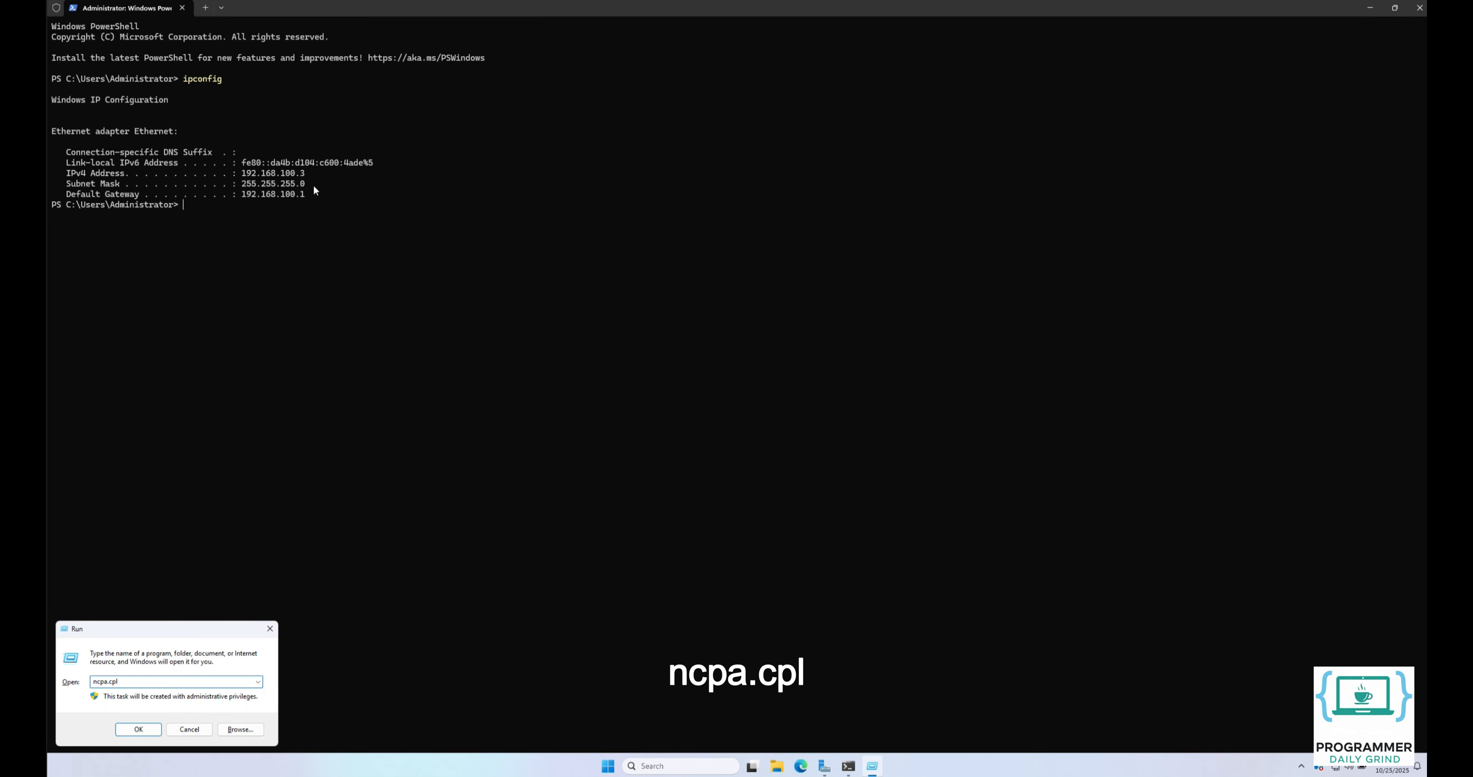
key("Return")
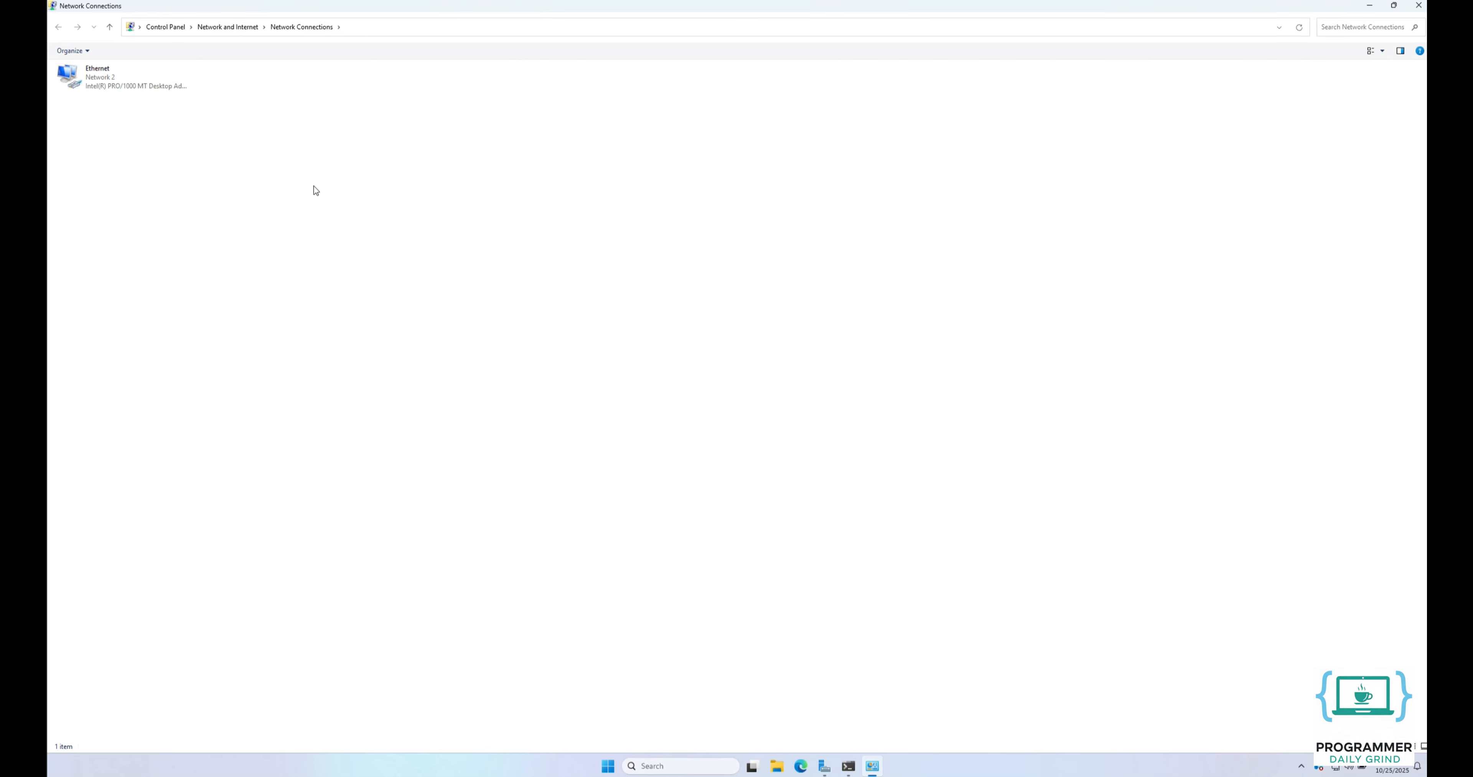
left_click(145, 86)
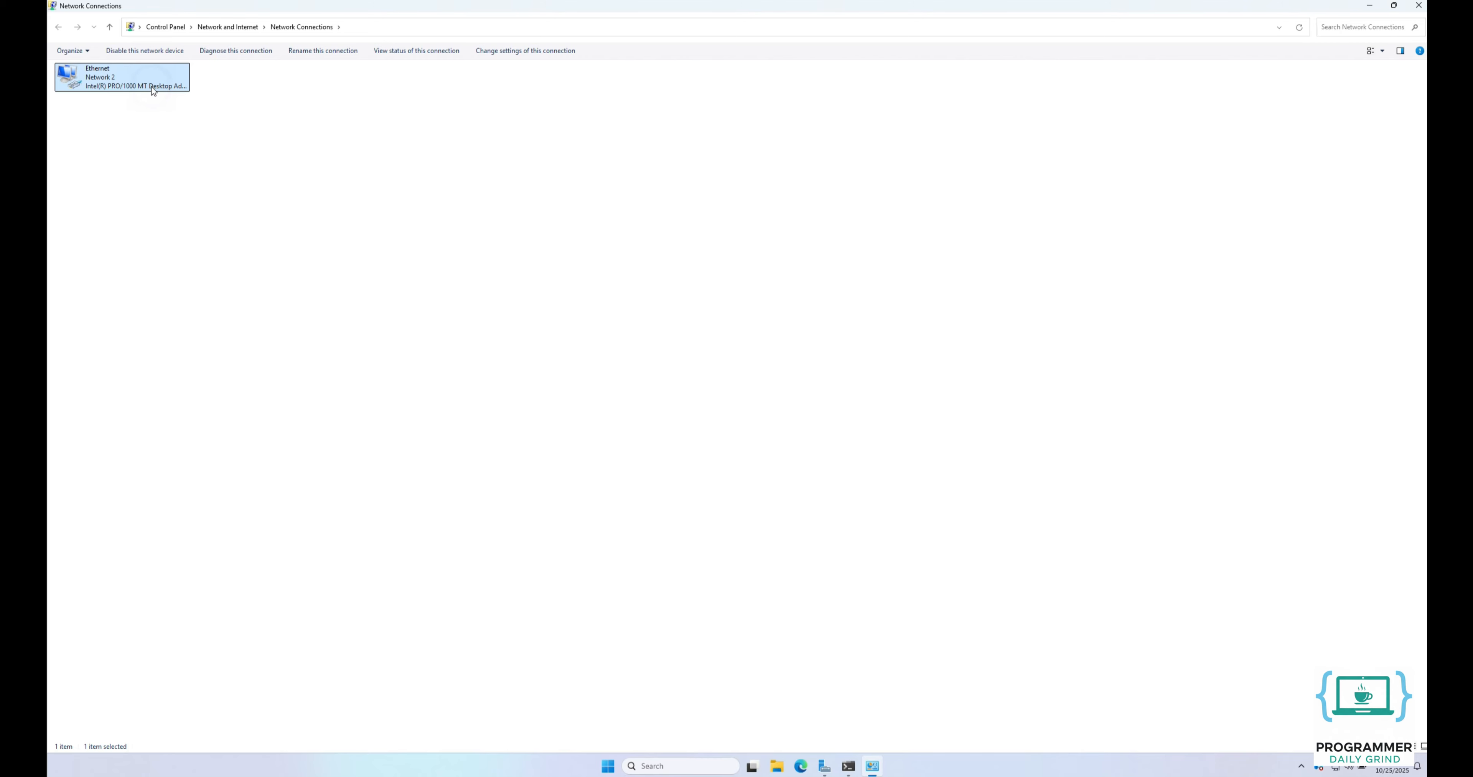
right_click(152, 88)
left_click(199, 195)
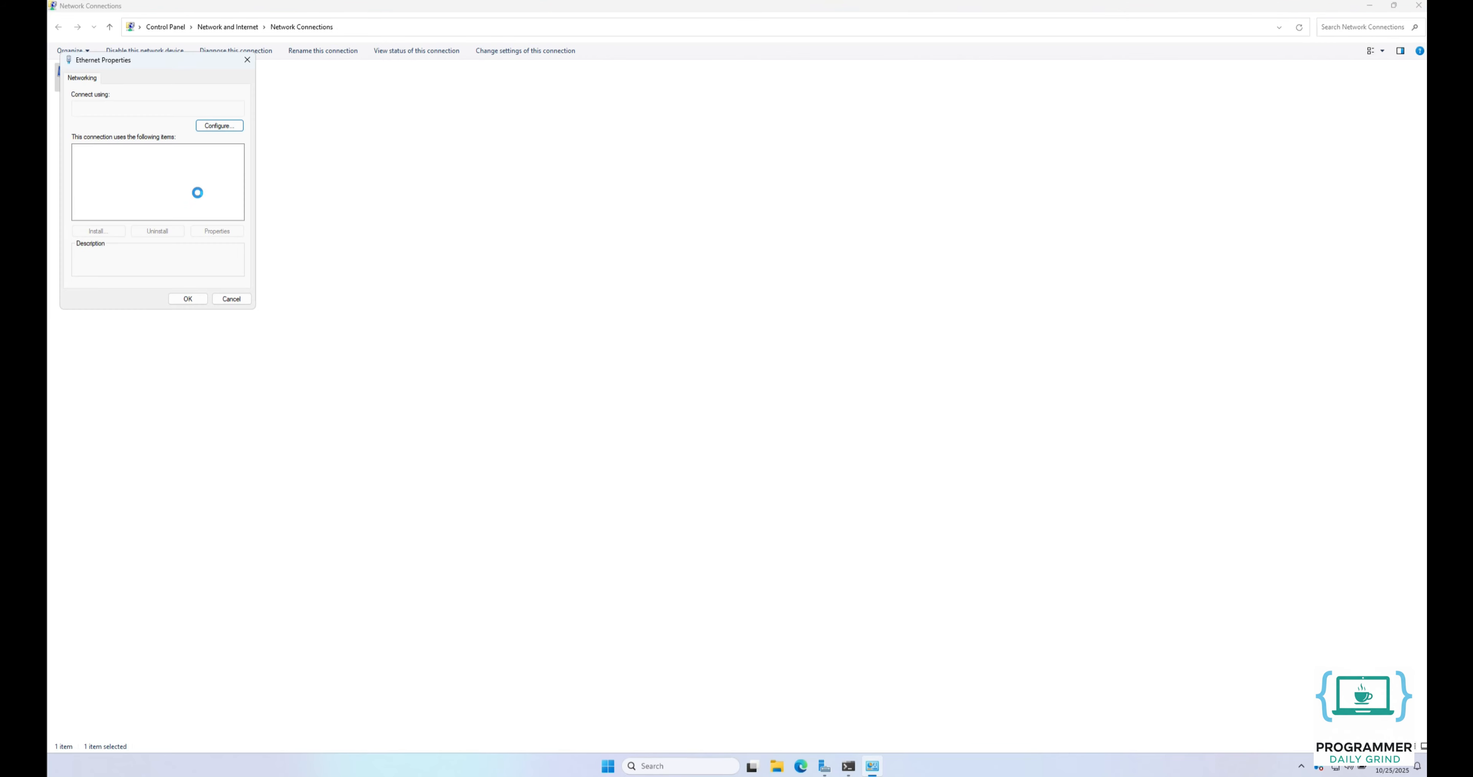
left_click_drag(165, 67, 726, 220)
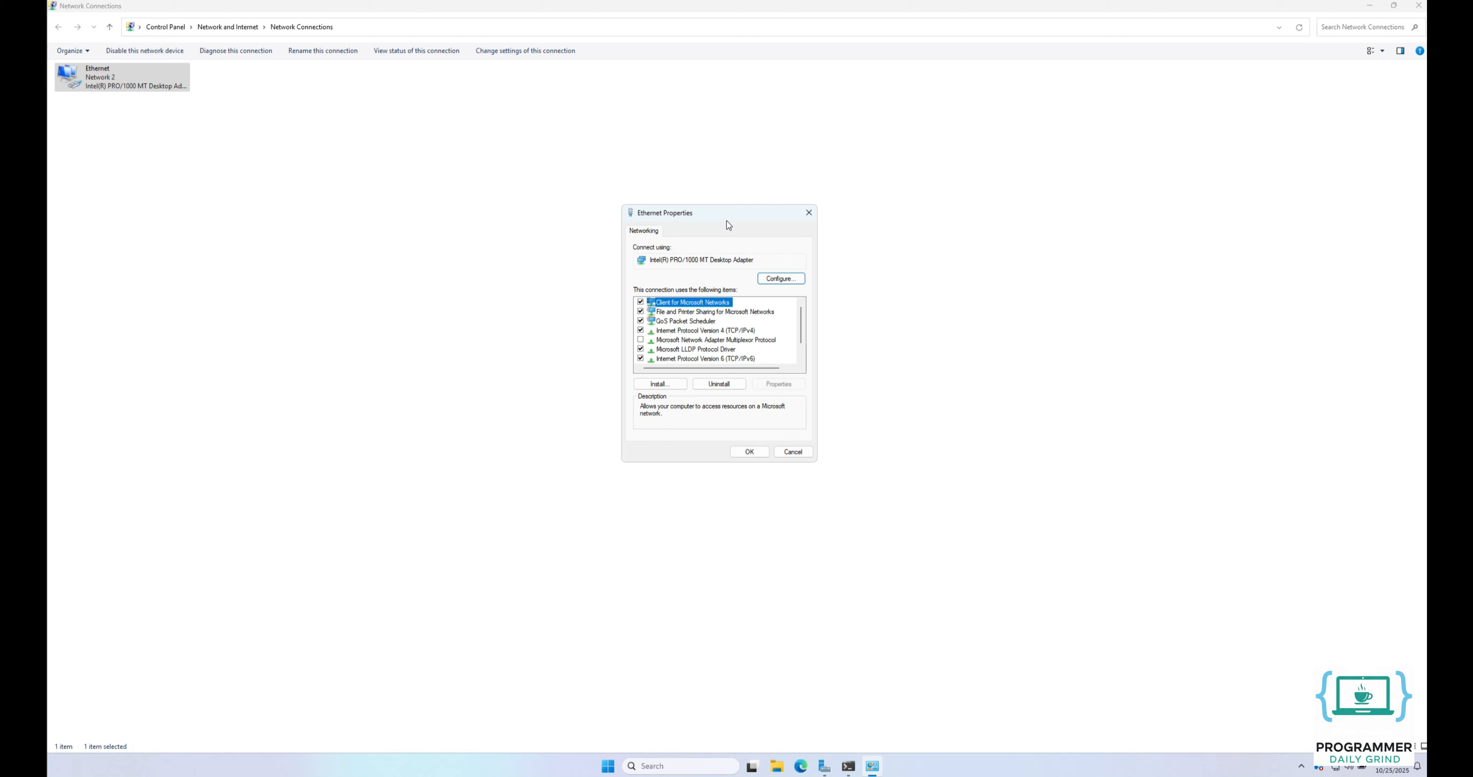
double_click(718, 331)
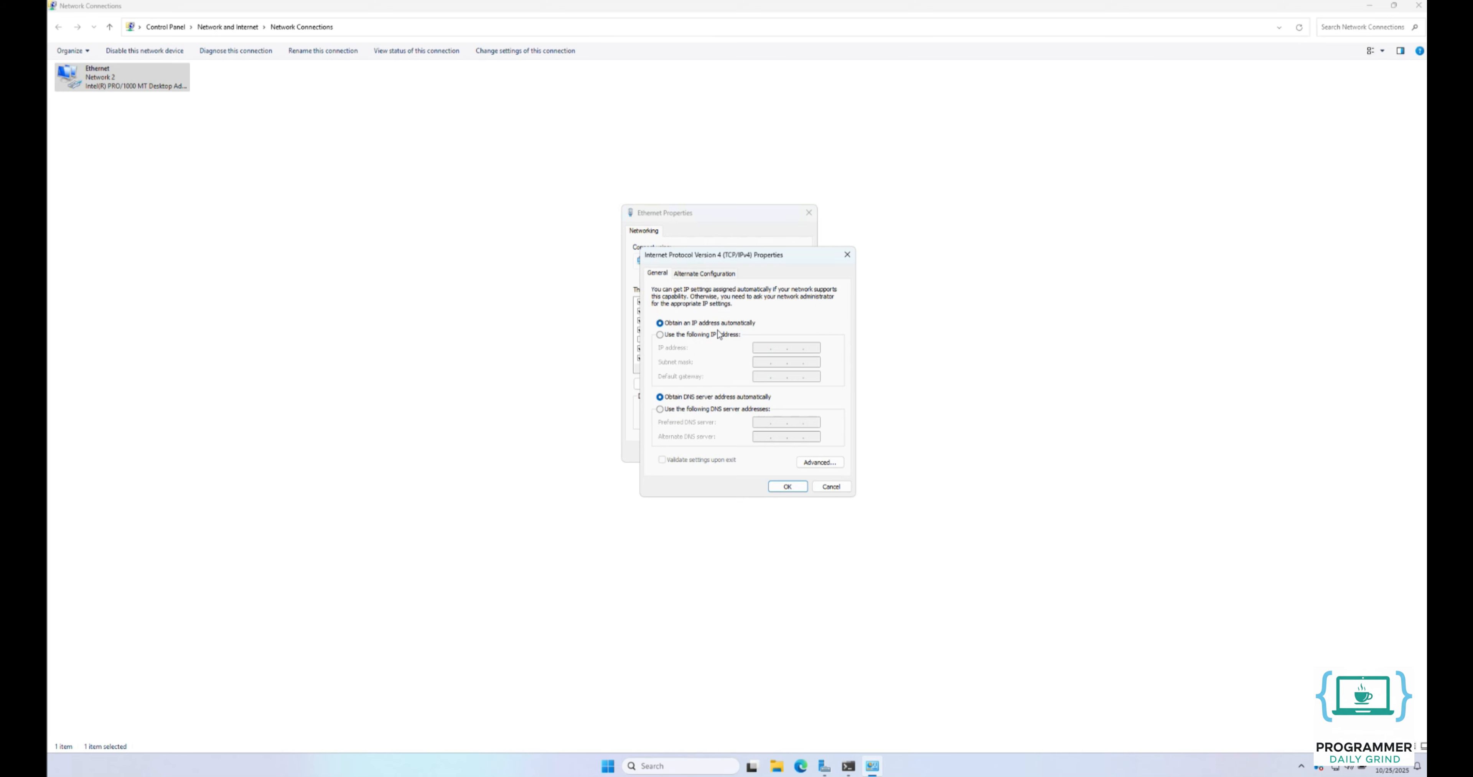
Assign the static IP address 192.168.100.10 with subnet mask 255.255.255.0 and default gateway 192.168.100.1.
left_click(718, 334)
left_click(758, 348)
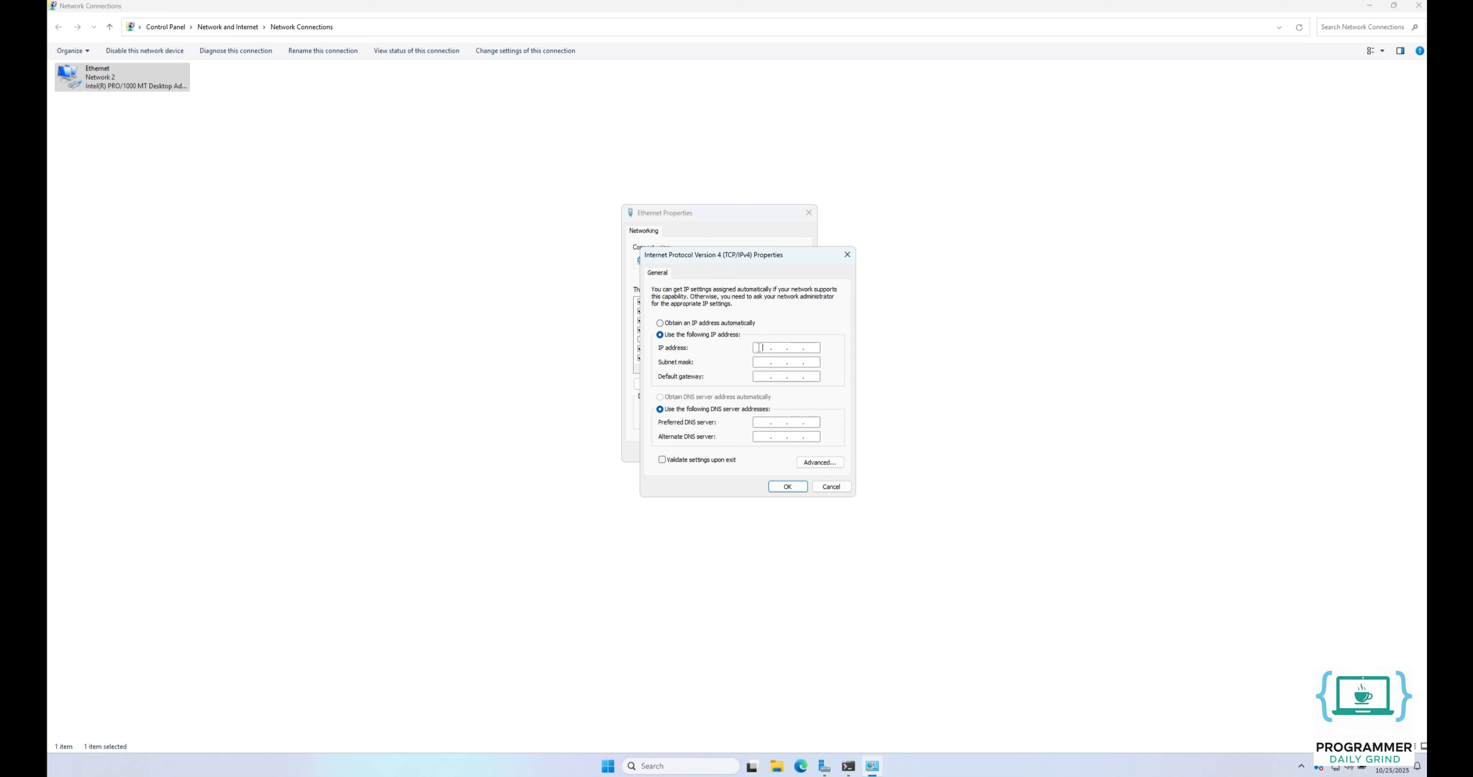
type("19")
left_click(763, 364)
type("192")
type("168.100.1")
Set the preferred DNS server to 8.8.8.8 and the alternate DNS server to 1.1.1.1.
left_click(767, 421)
type("8.8.8.8")
left_click(767, 435)
type("1.1.1.1")
Add 192.168.100.11 with subnet mask 255.255.255.0 as an additional IP address in the advanced TCP/IP settings.
left_click(822, 467)
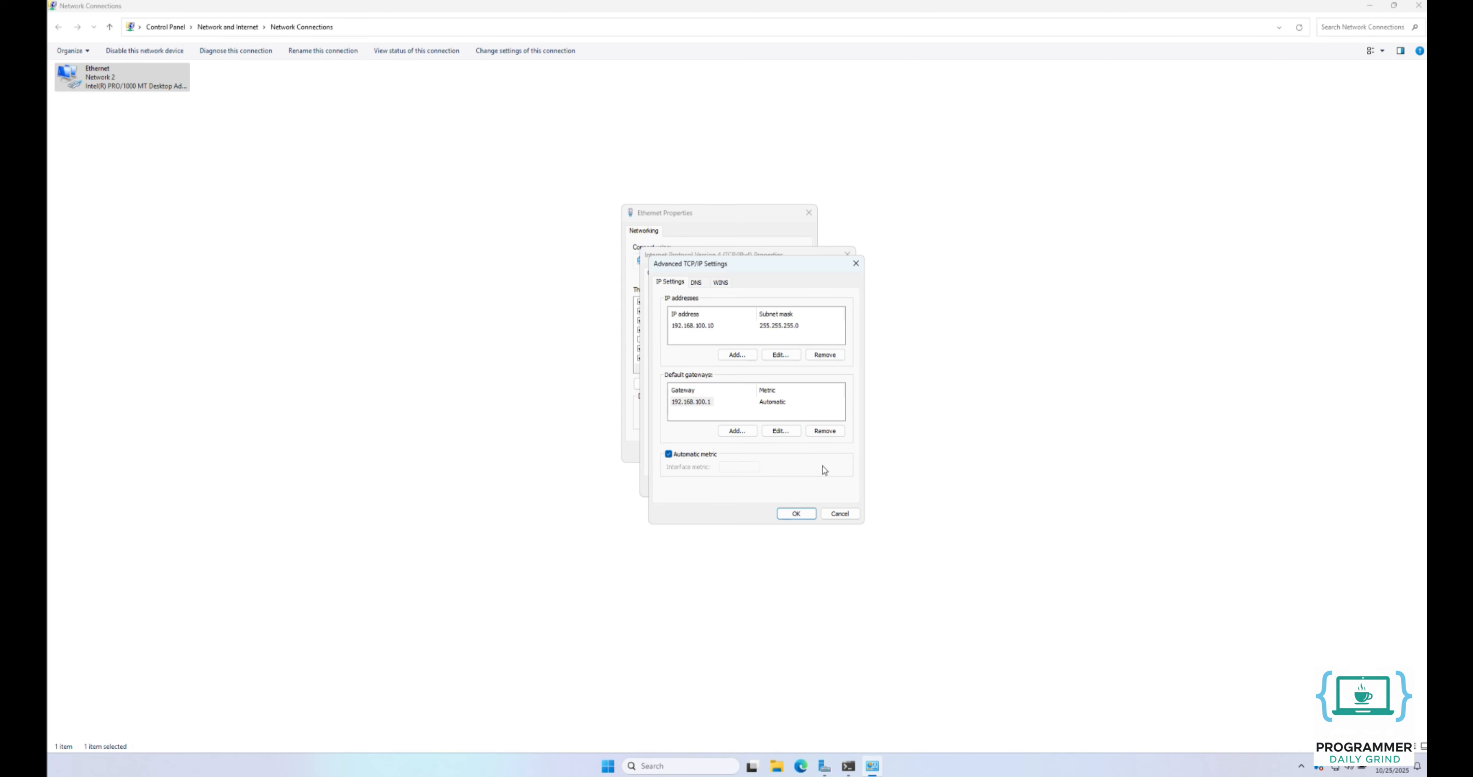
left_click(745, 357)
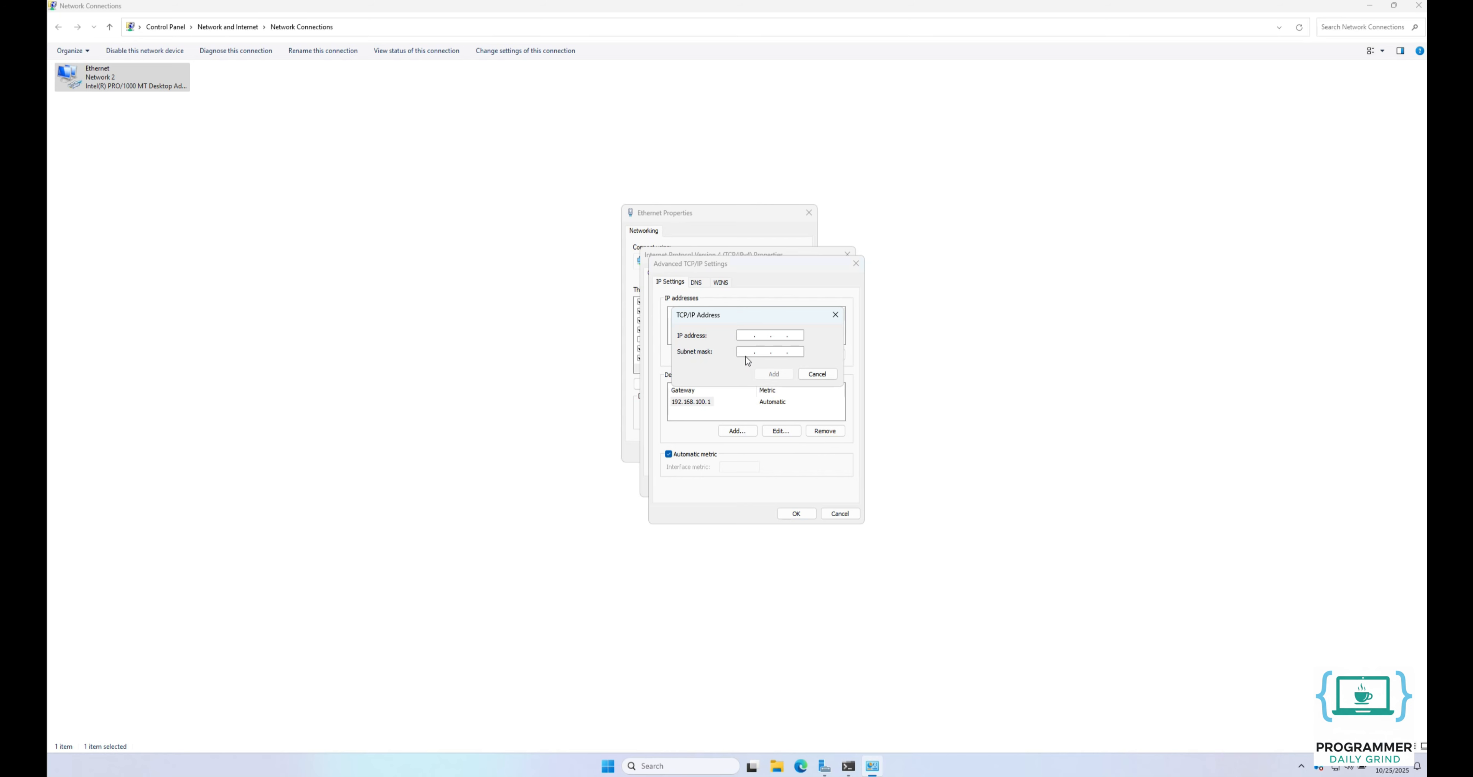
type("192 . 168 . 100 . 11")
left_click(739, 355)
left_click(775, 374)
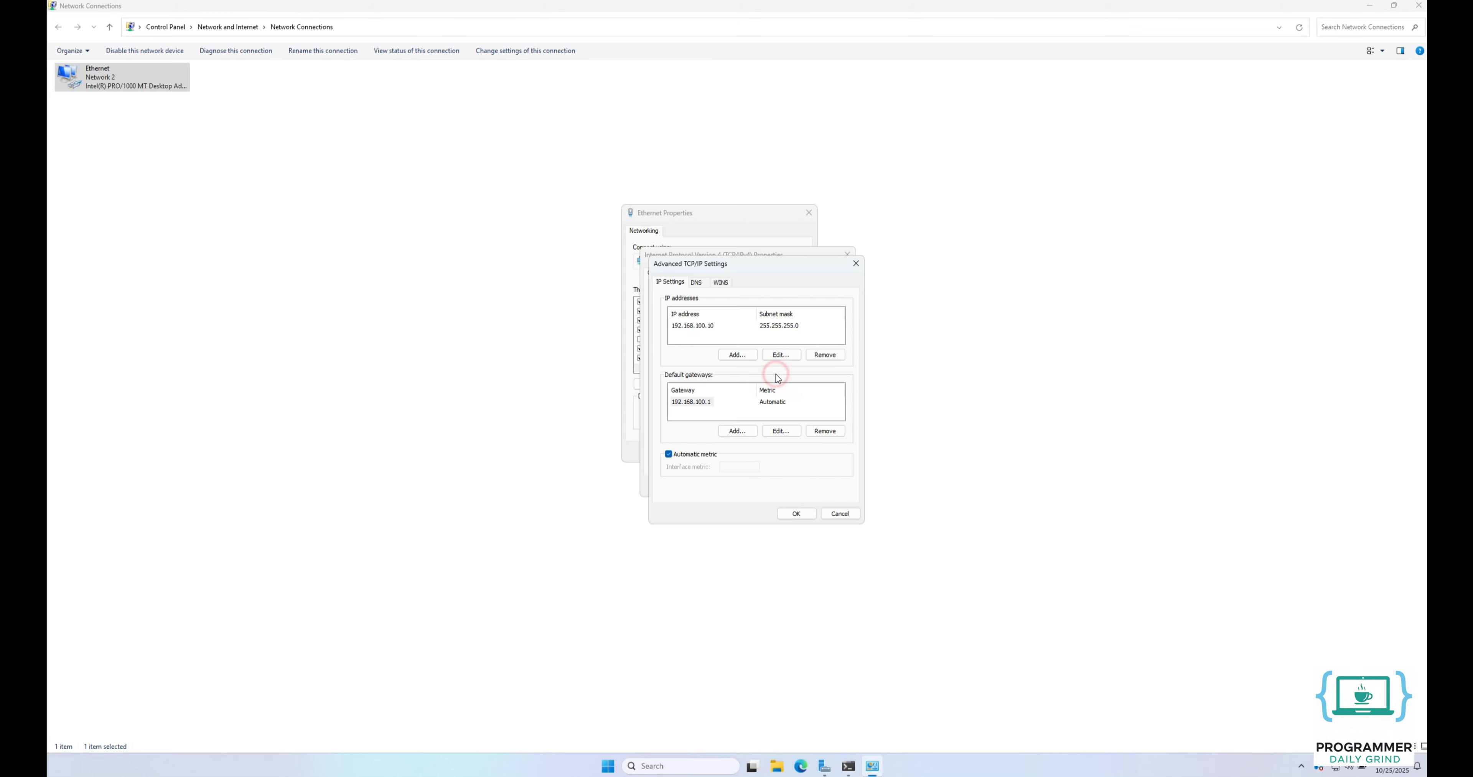
Add 192.168.100.12 with subnet mask 255.255.255.0 as another IP address and apply all the Ethernet adapter settings.
left_click(745, 357)
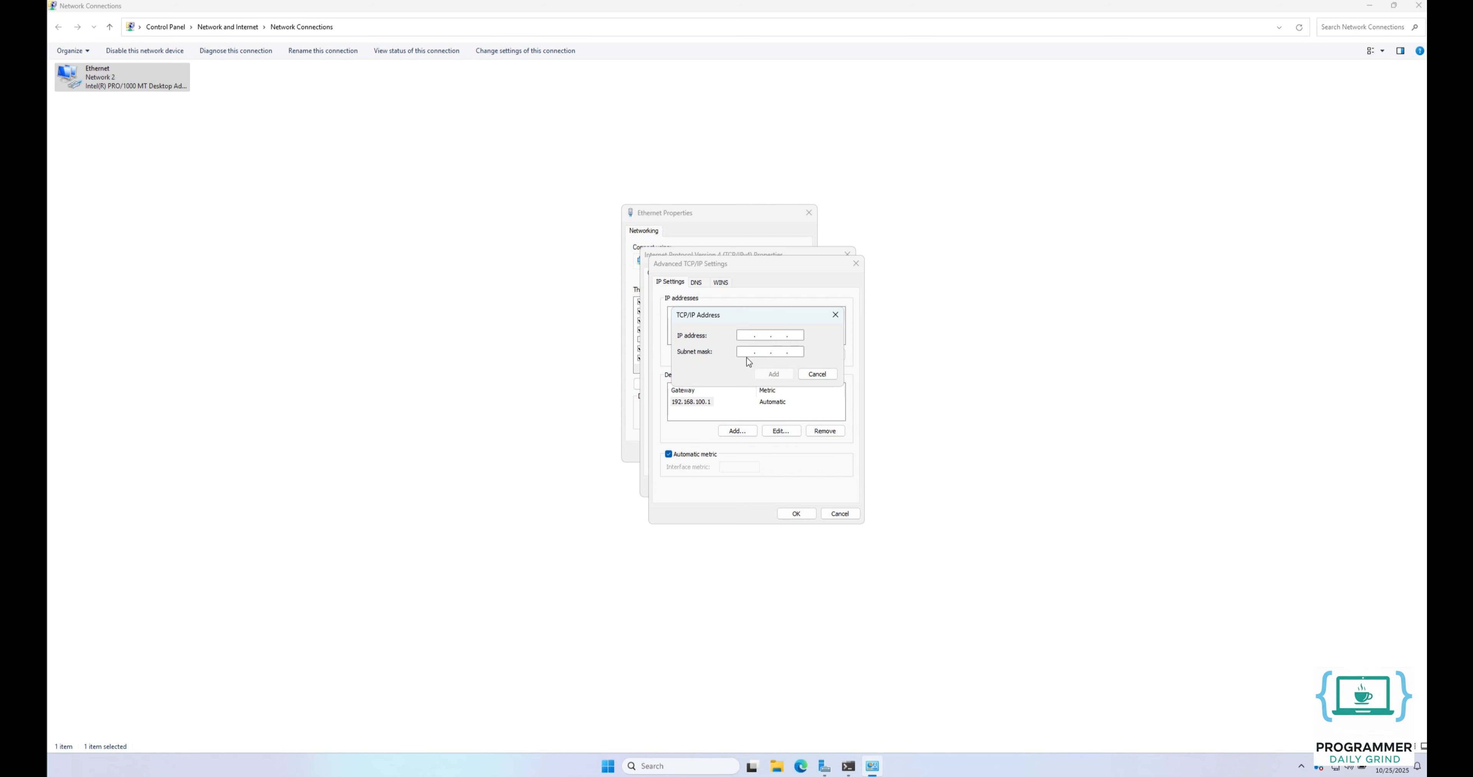
type("192.168.100.12")
left_click(747, 352)
left_click(778, 374)
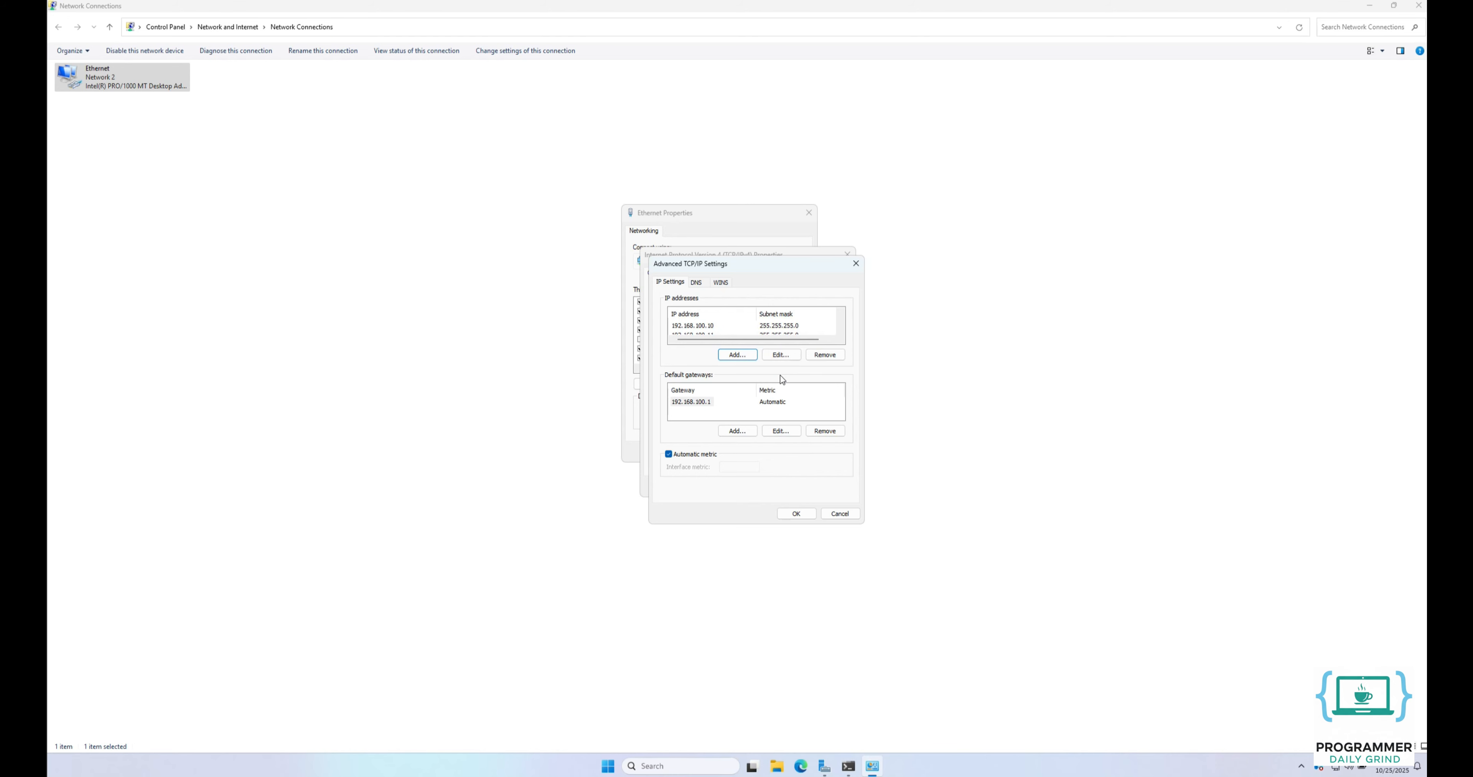
left_click(796, 513)
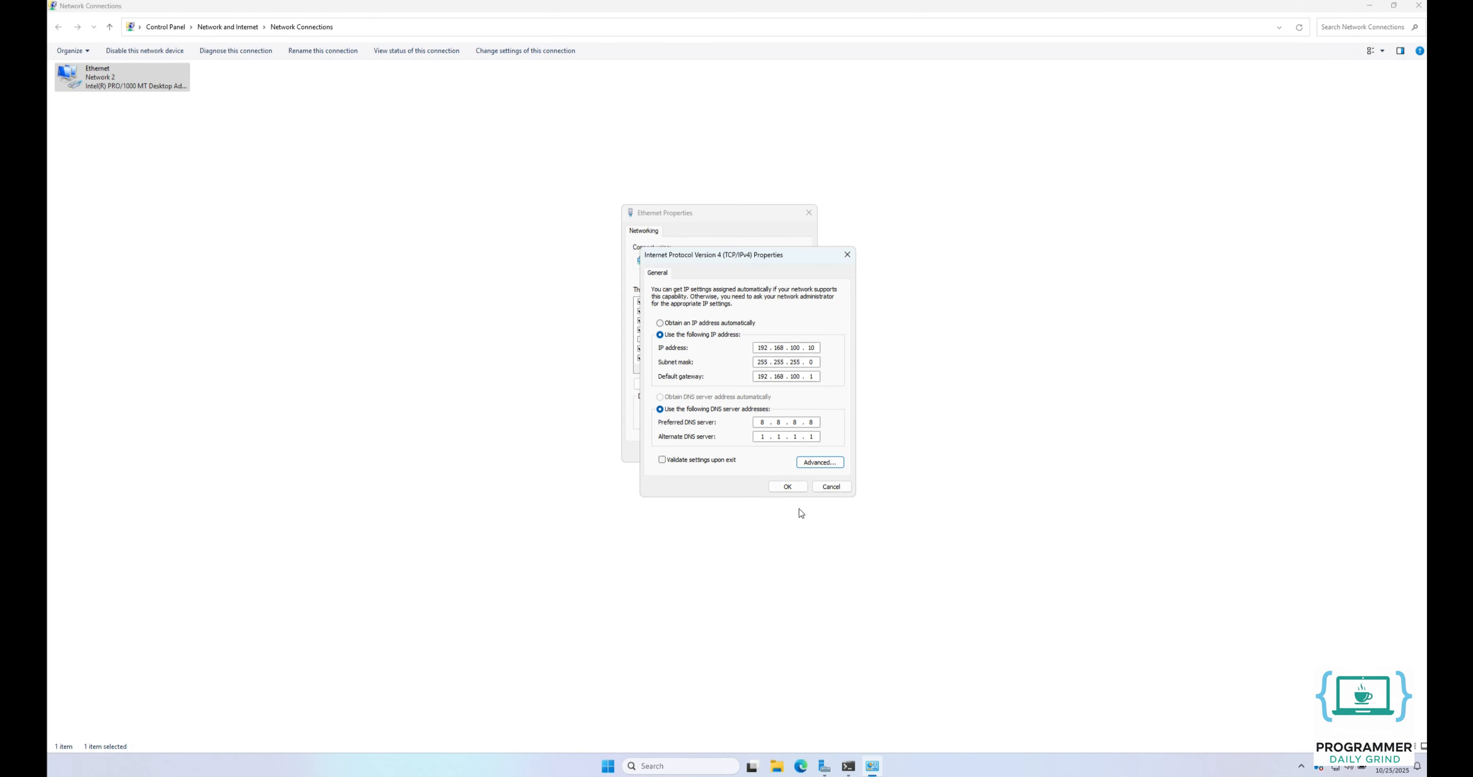
left_click(798, 487)
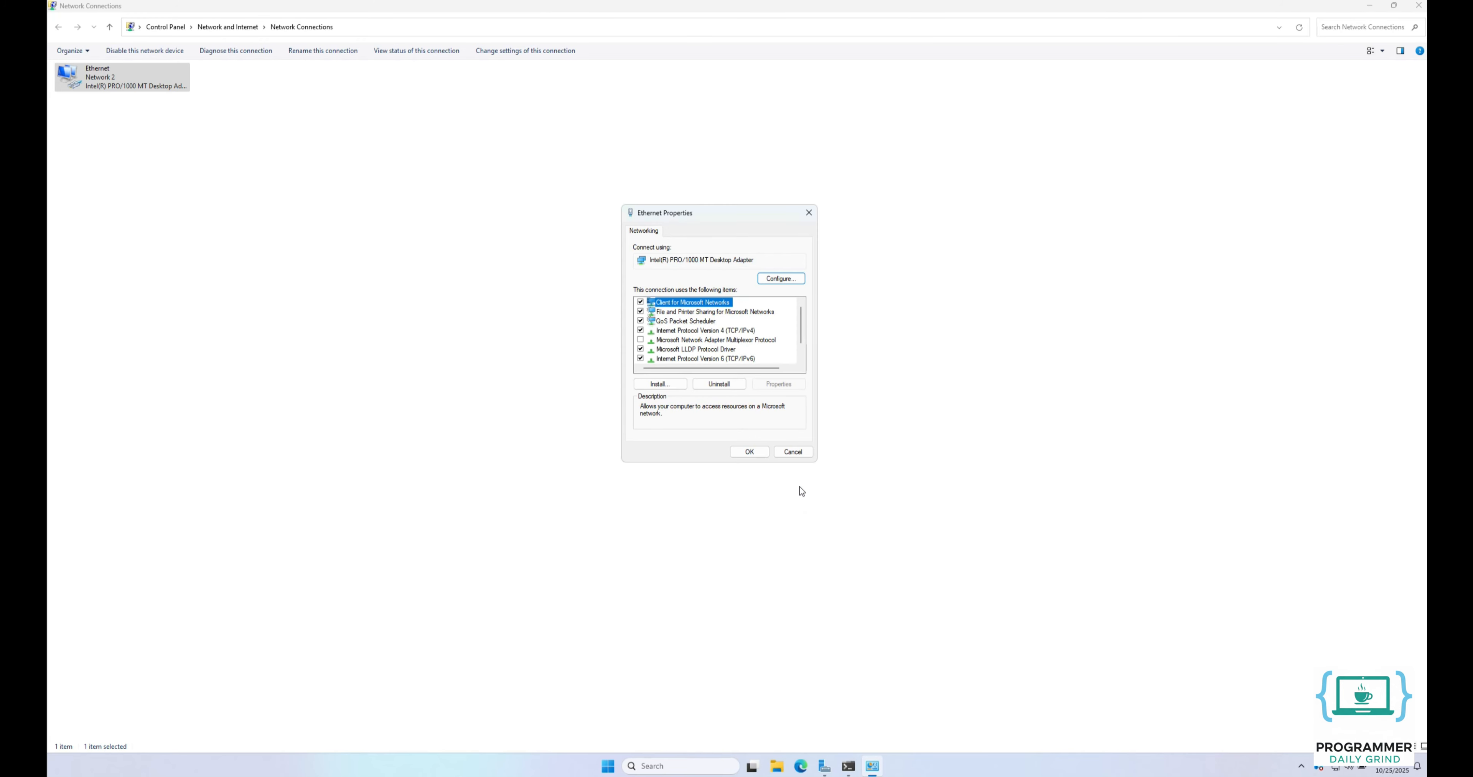
left_click(749, 451)
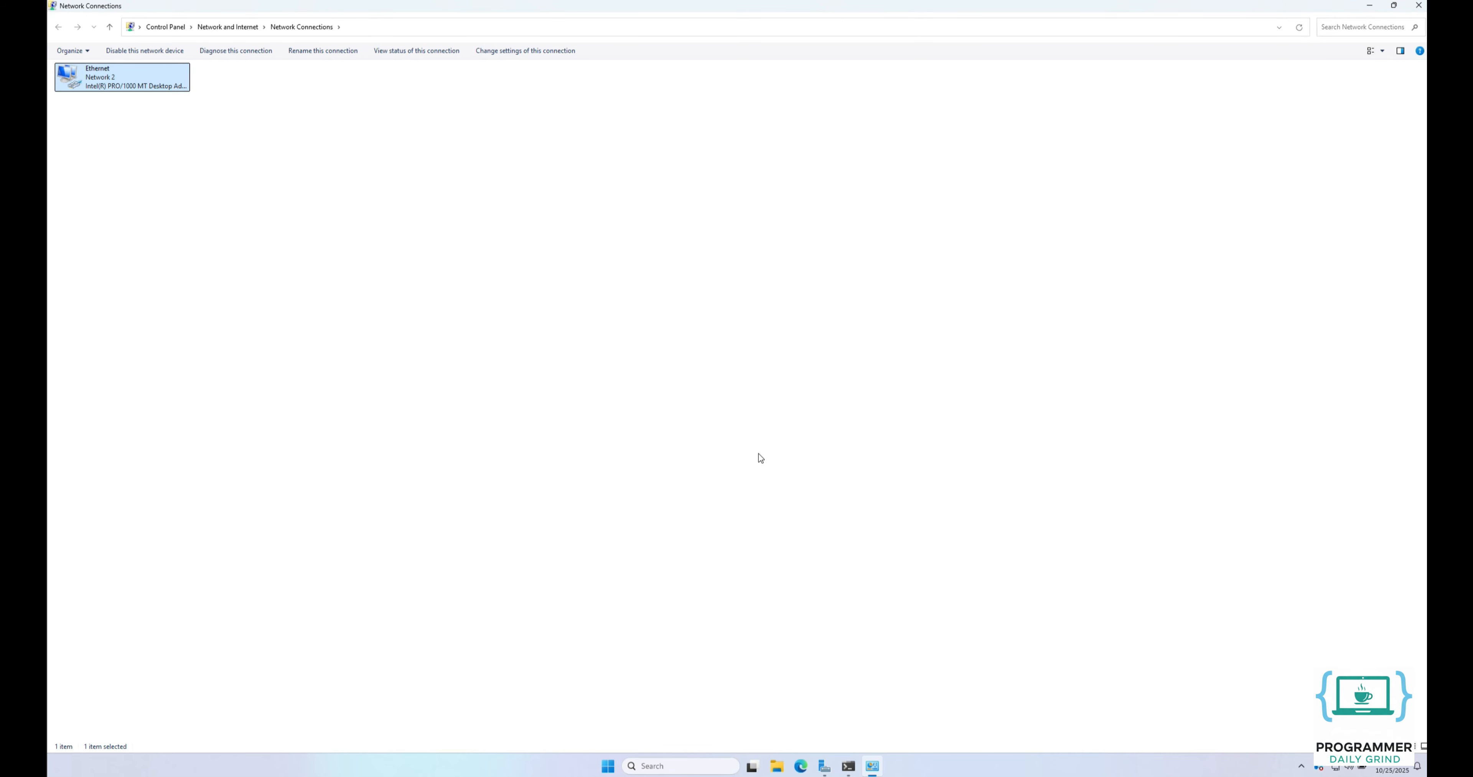
Switch back to PowerShell and run ipconfig again to verify the adapter's IP addresses.
left_click(849, 769)
type("ipconfig")
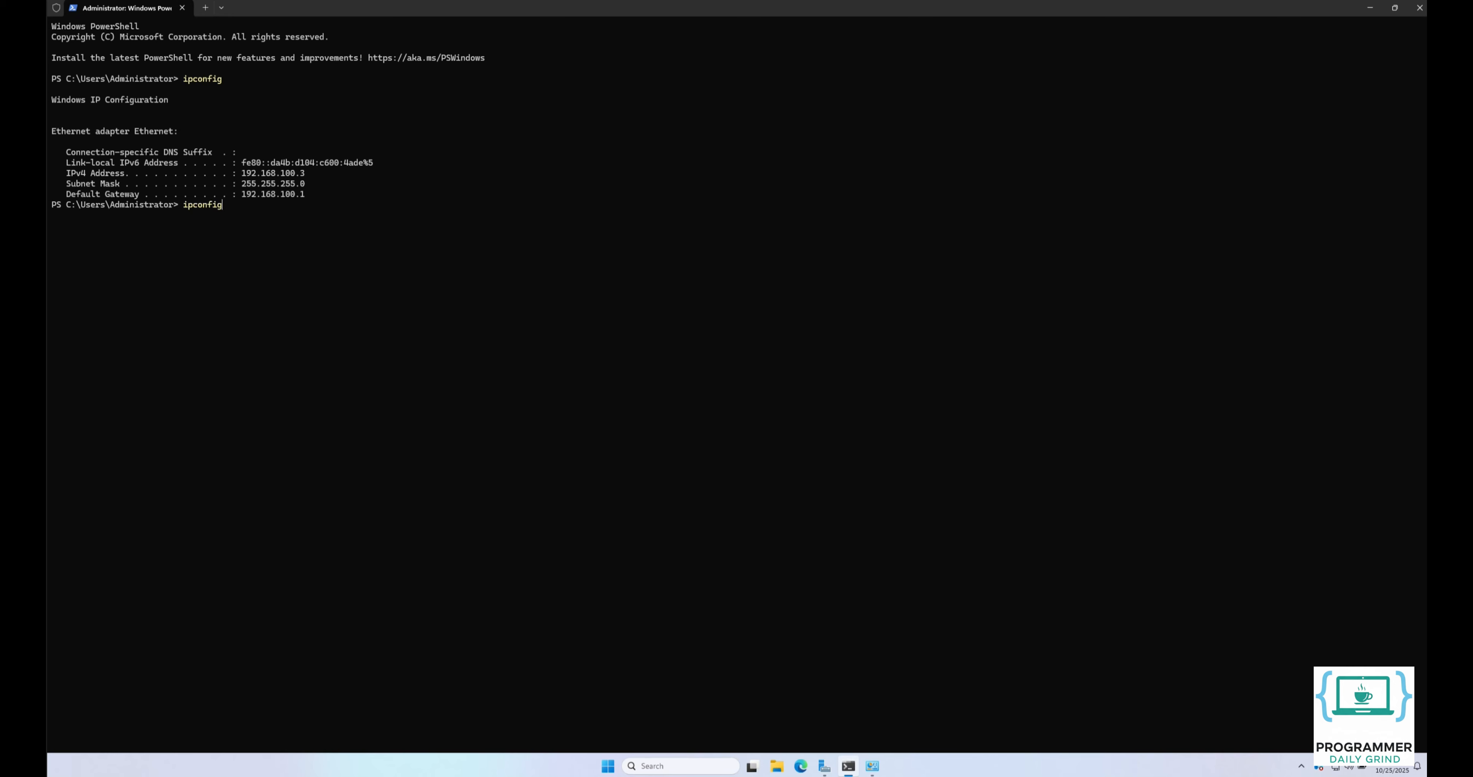
key("Return")
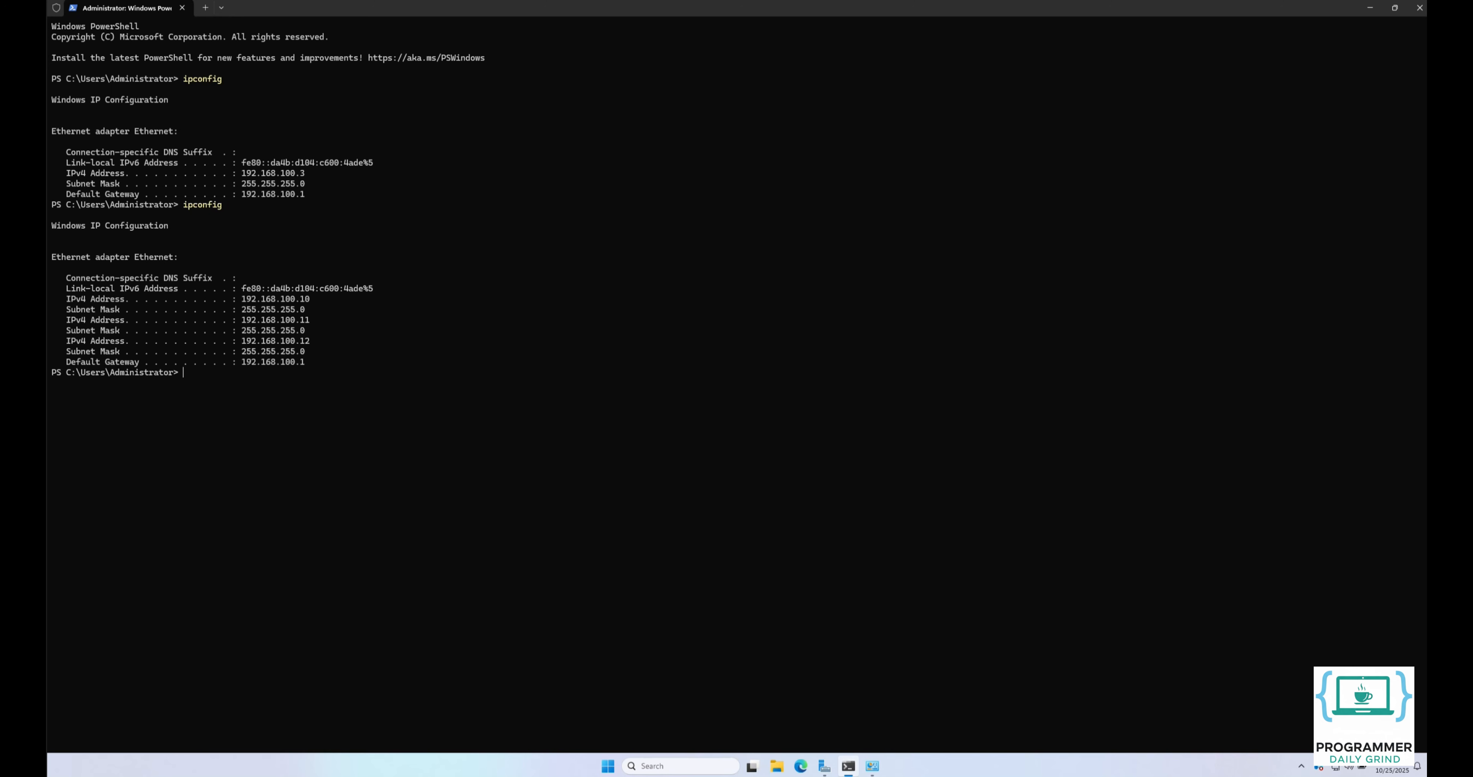
Open File Explorer and browse to C:\inetpub\wwwroot to view the default IIS site files.
left_click(778, 767)
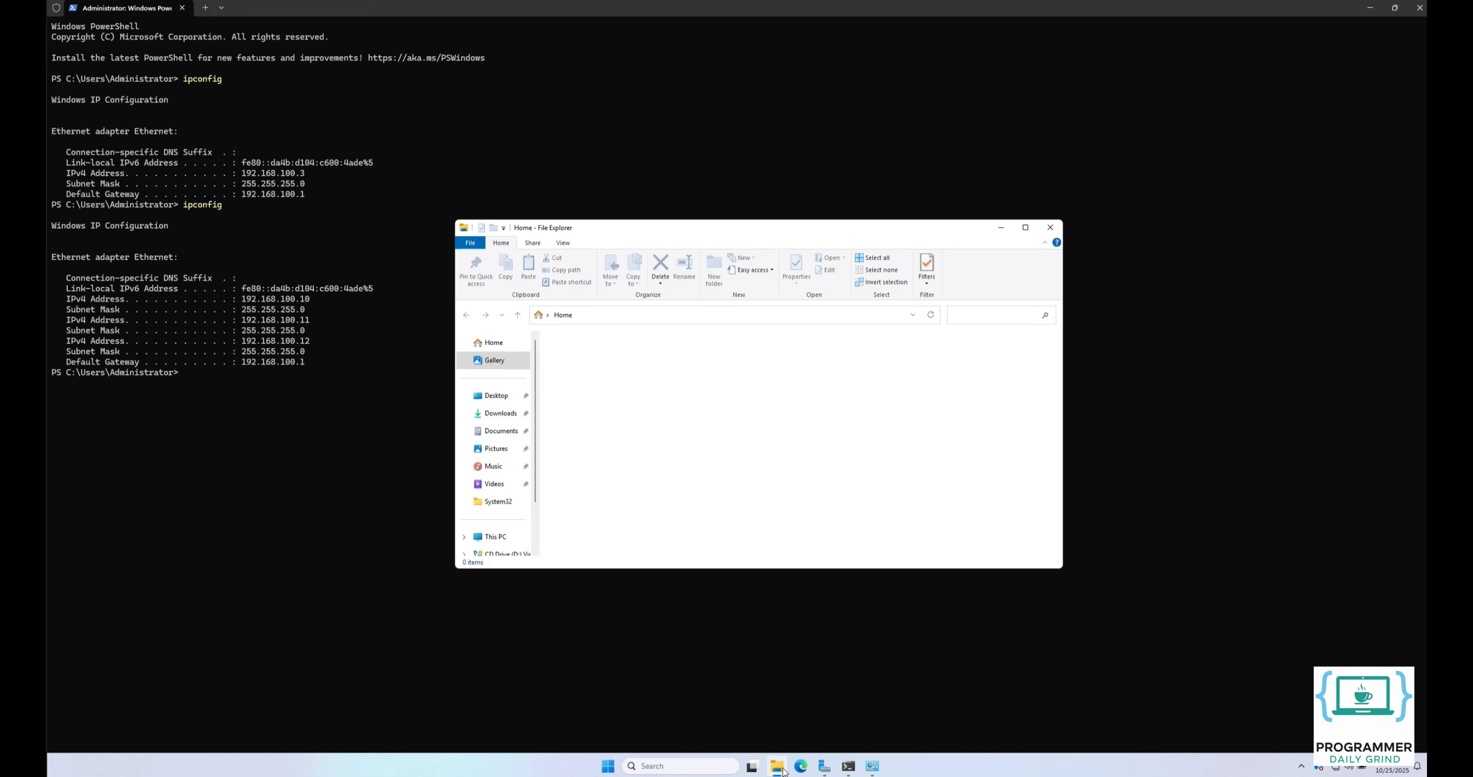
left_click(1027, 229)
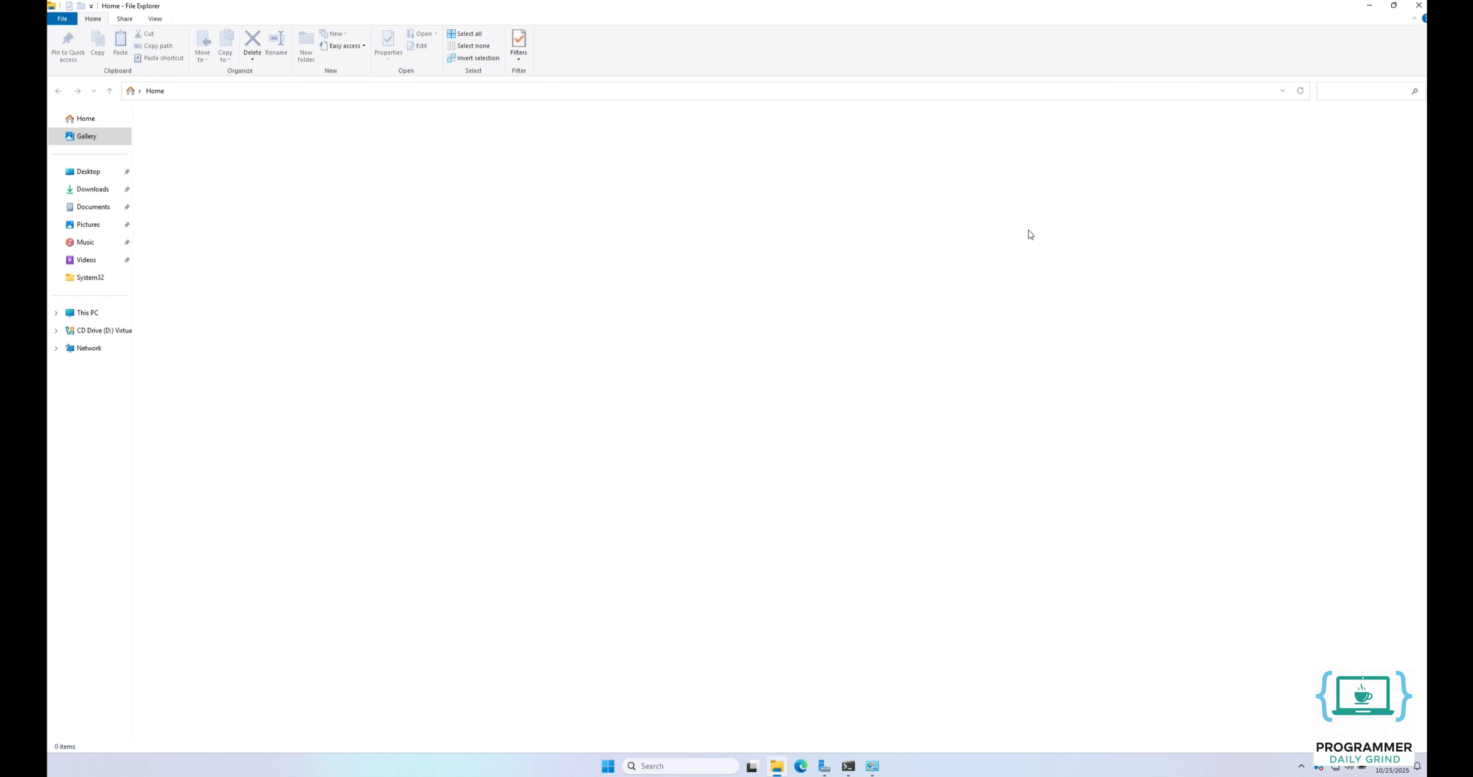
left_click(56, 313)
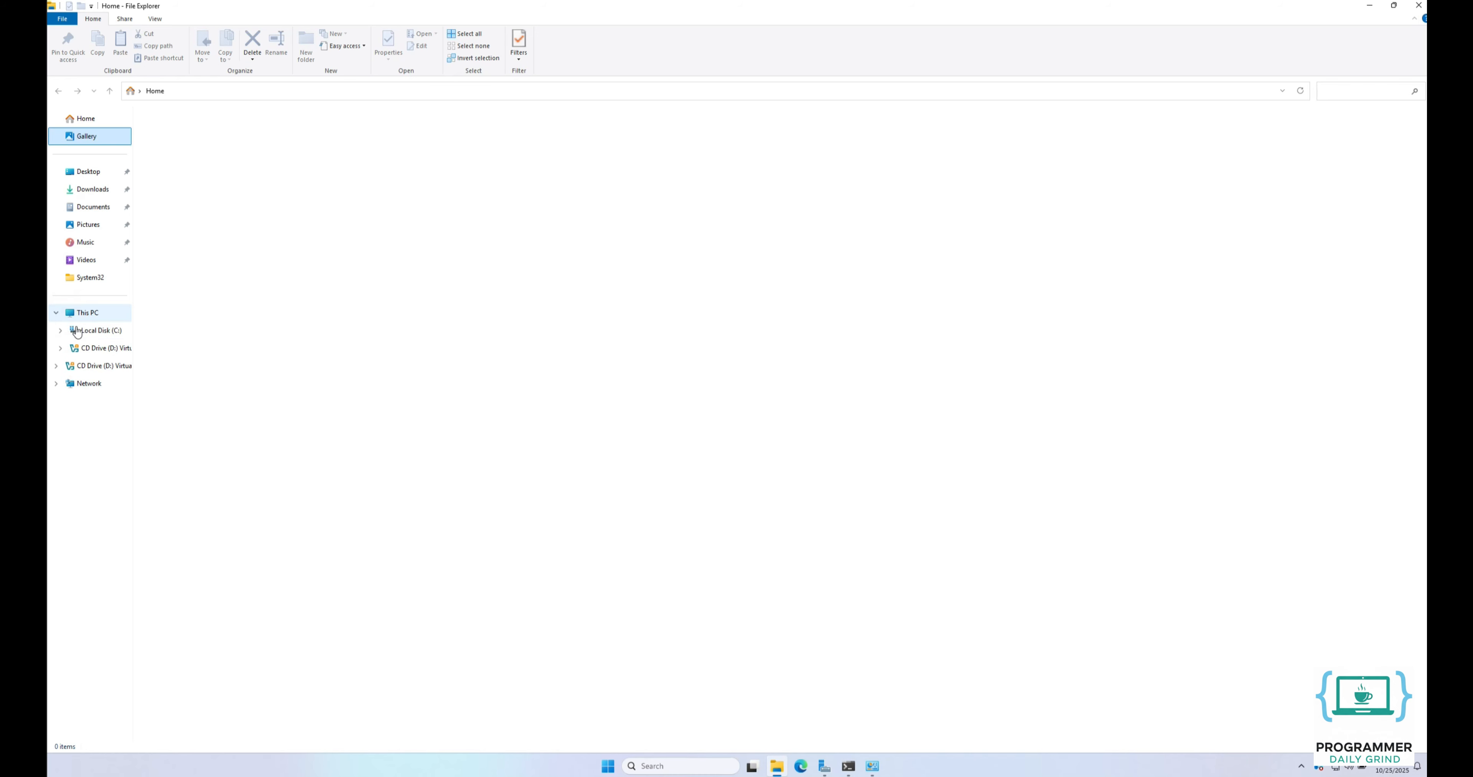
left_click(89, 337)
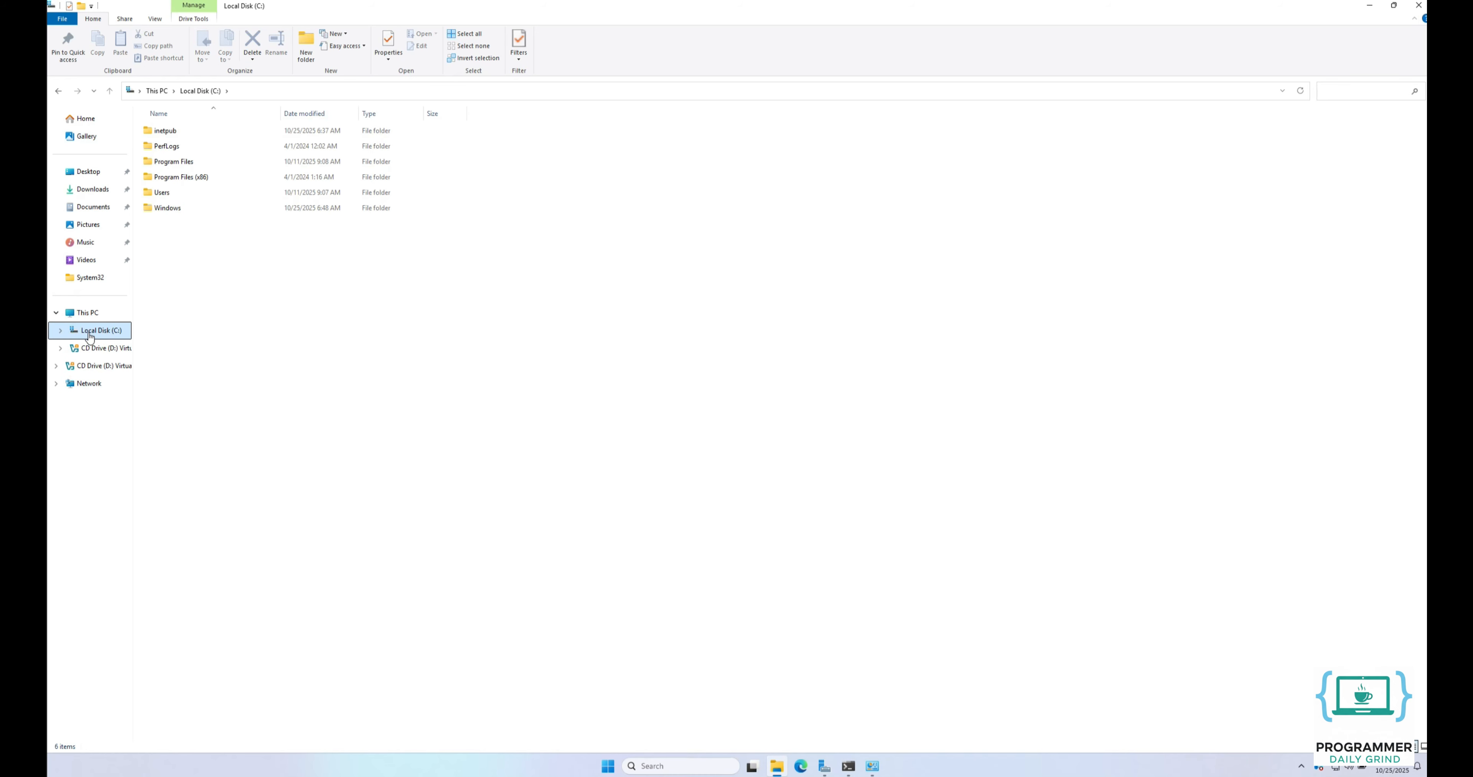
left_click(197, 133)
double_click(197, 132)
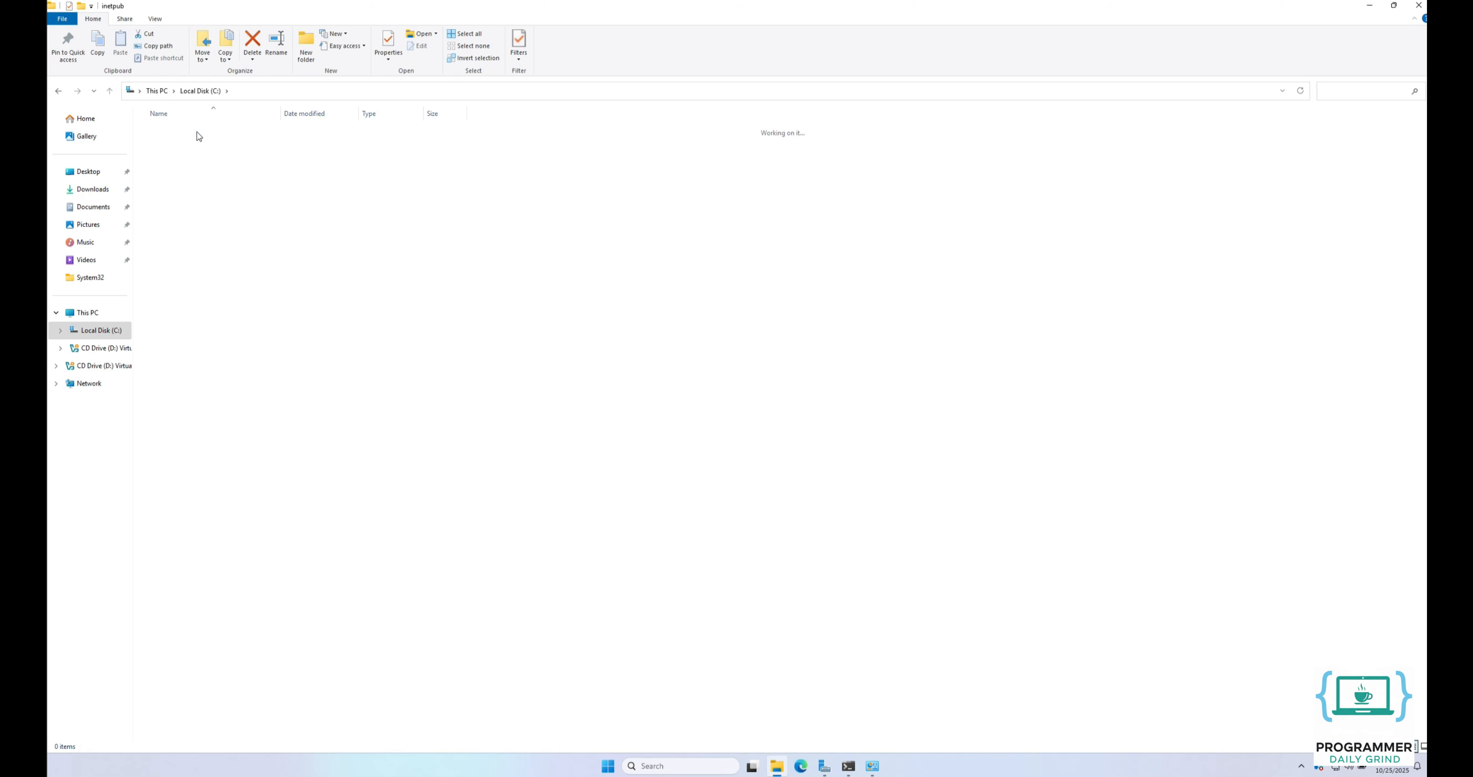
double_click(208, 193)
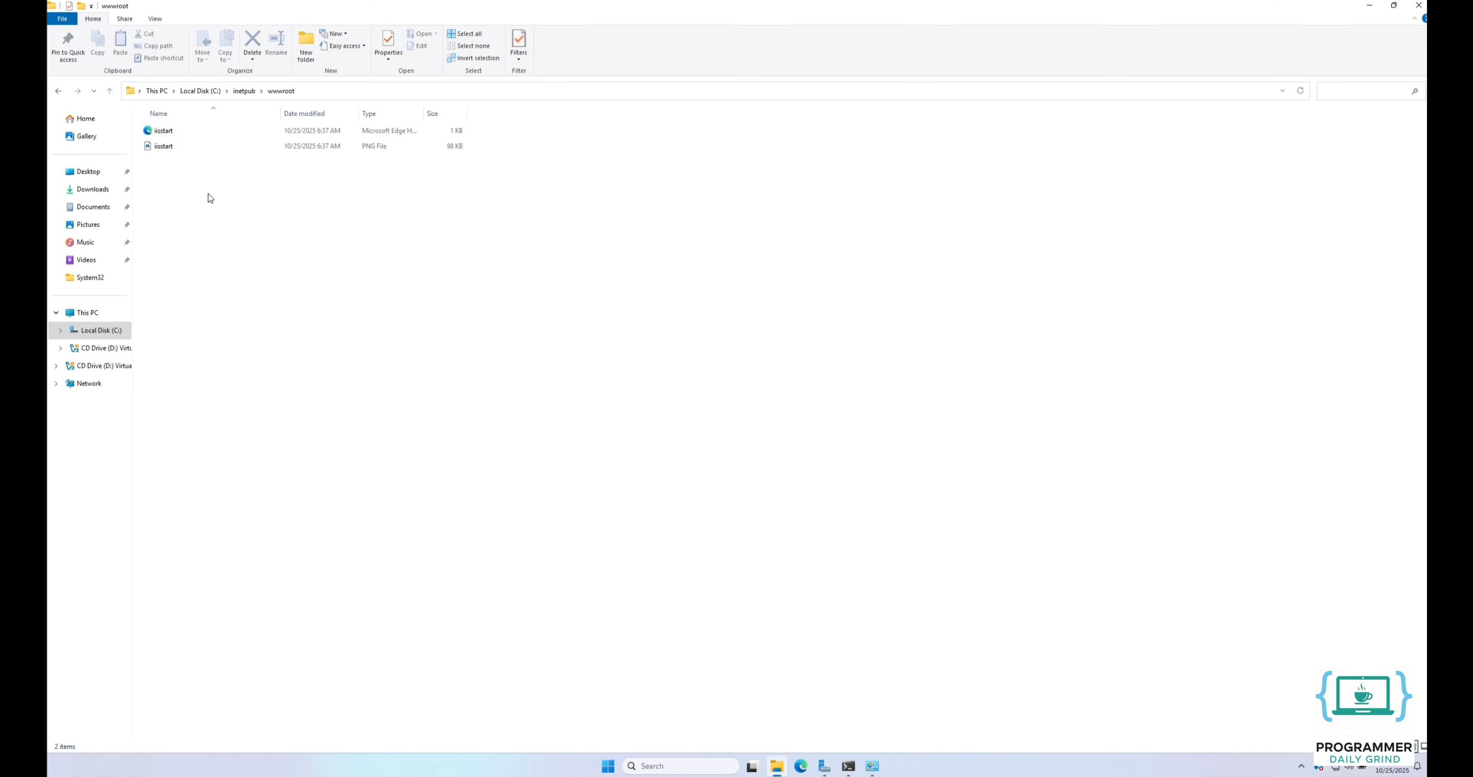
Create a folder named websites in the root of Local Disk (C:).
left_click(103, 332)
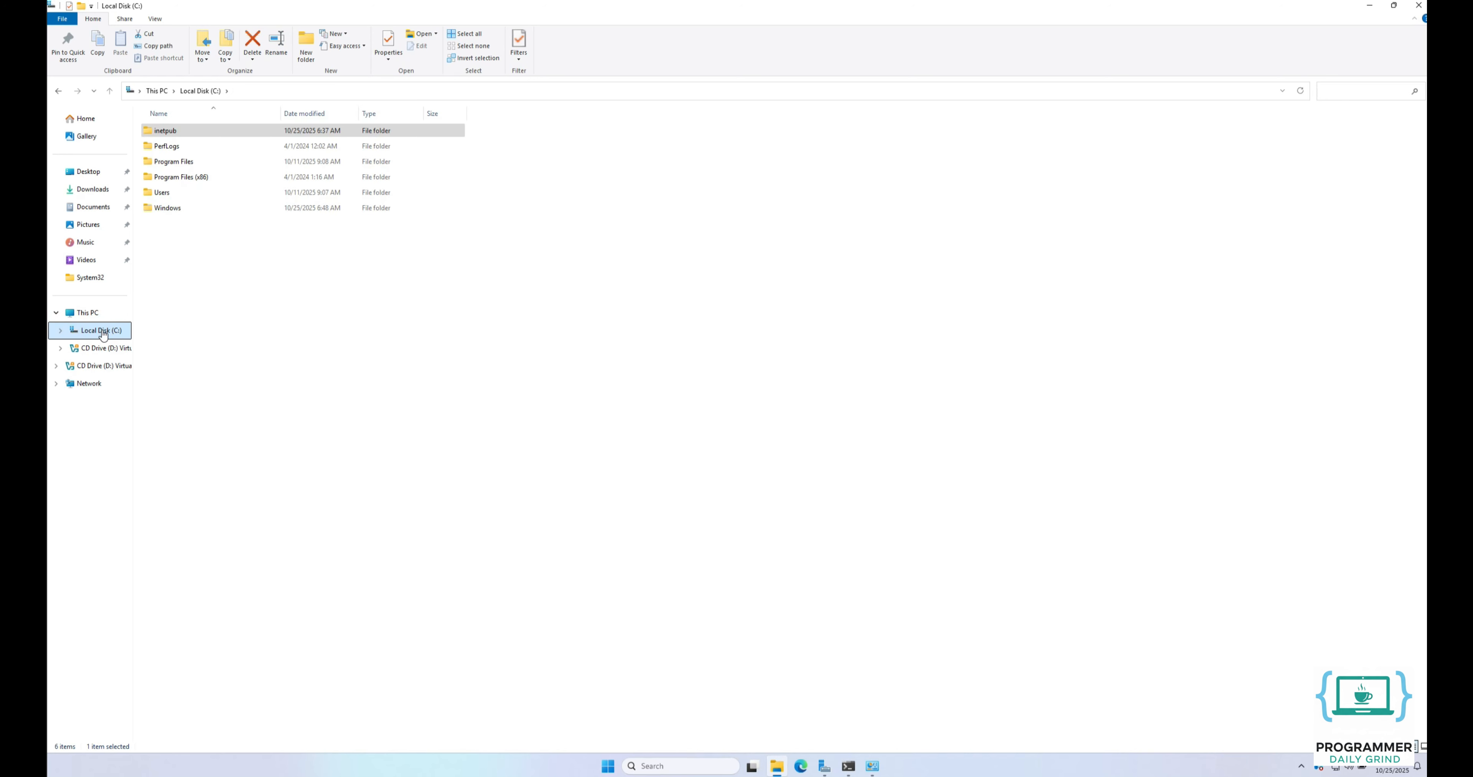
left_click(314, 42)
type("websites")
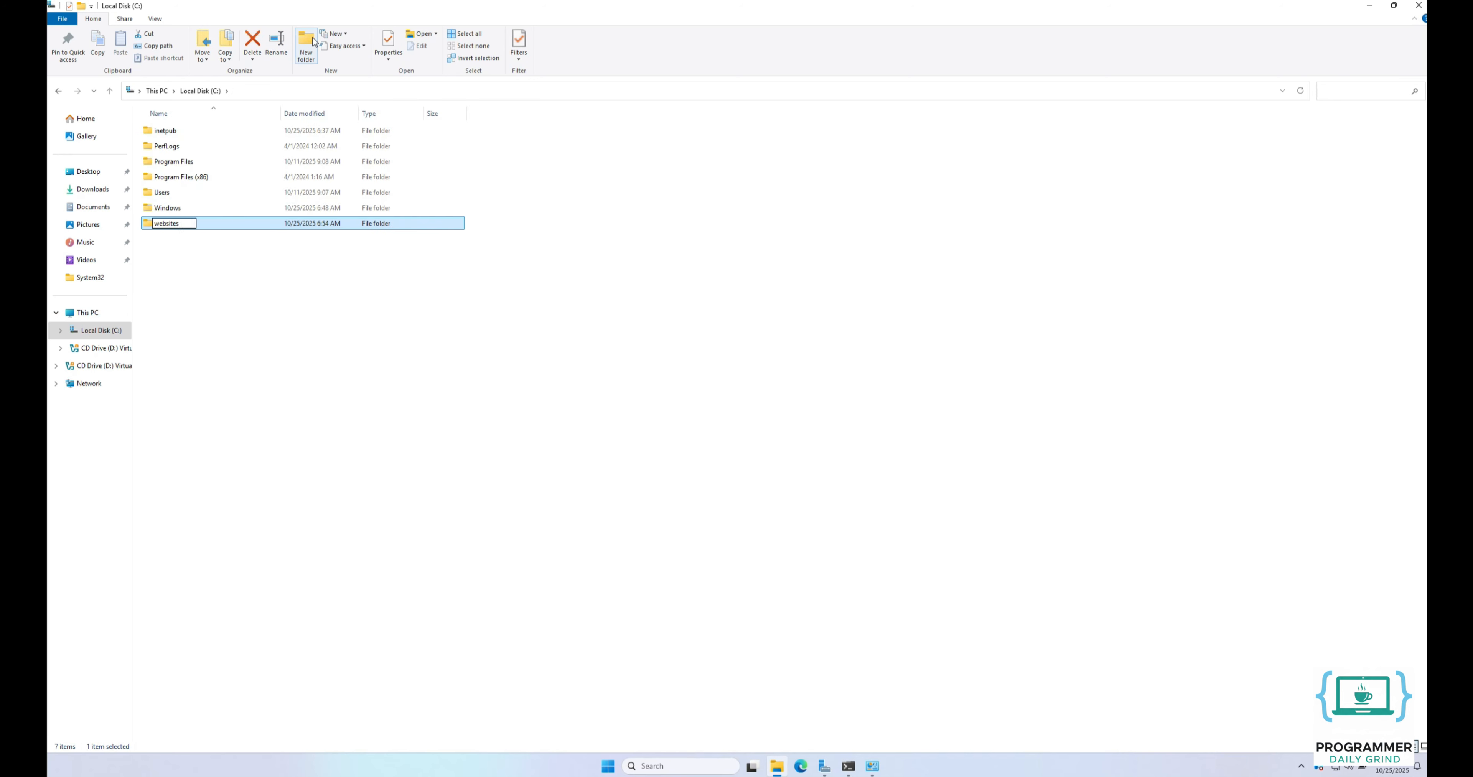
key("Return")
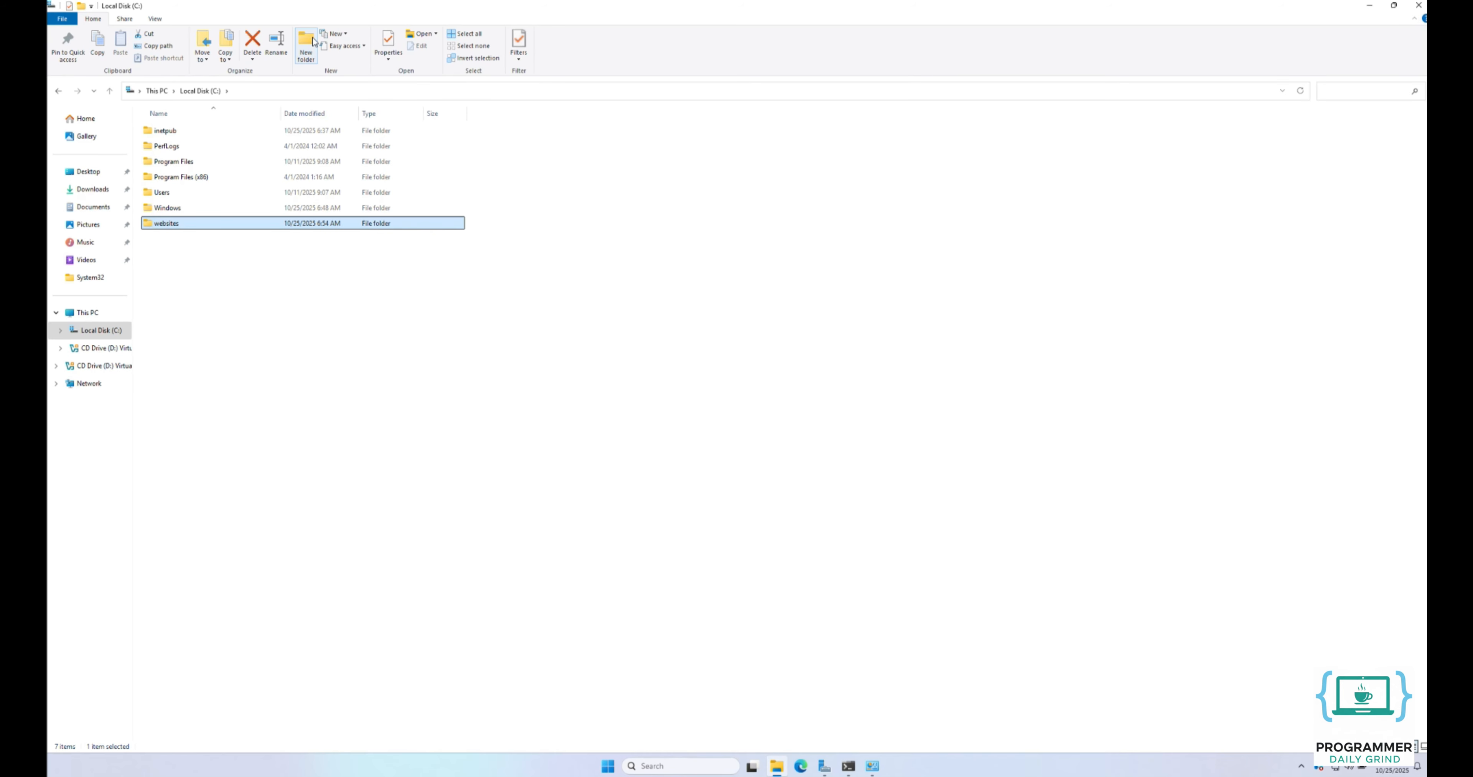
Create three folders named site1, site2 and site3 inside the websites folder.
double_click(195, 222)
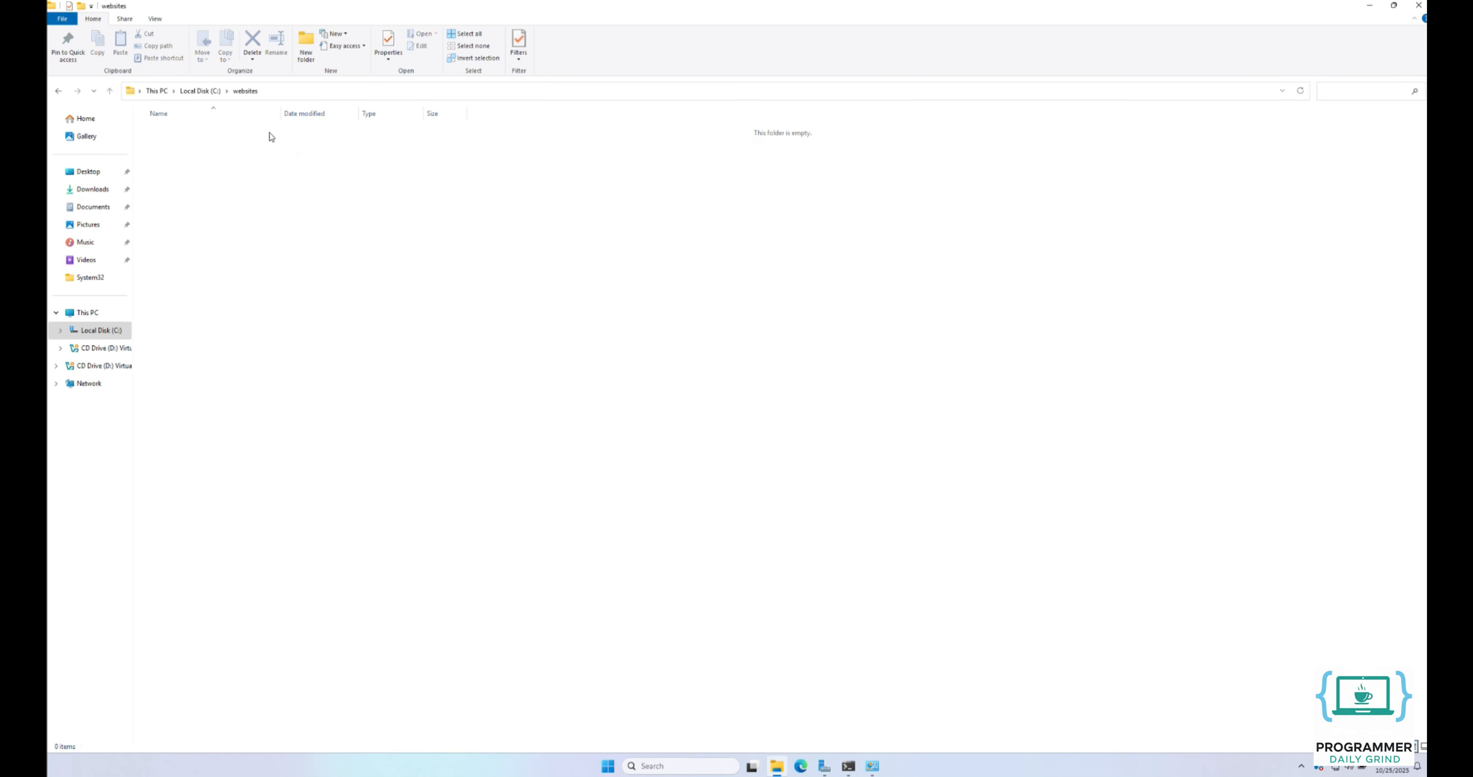
left_click(307, 54)
type("site1")
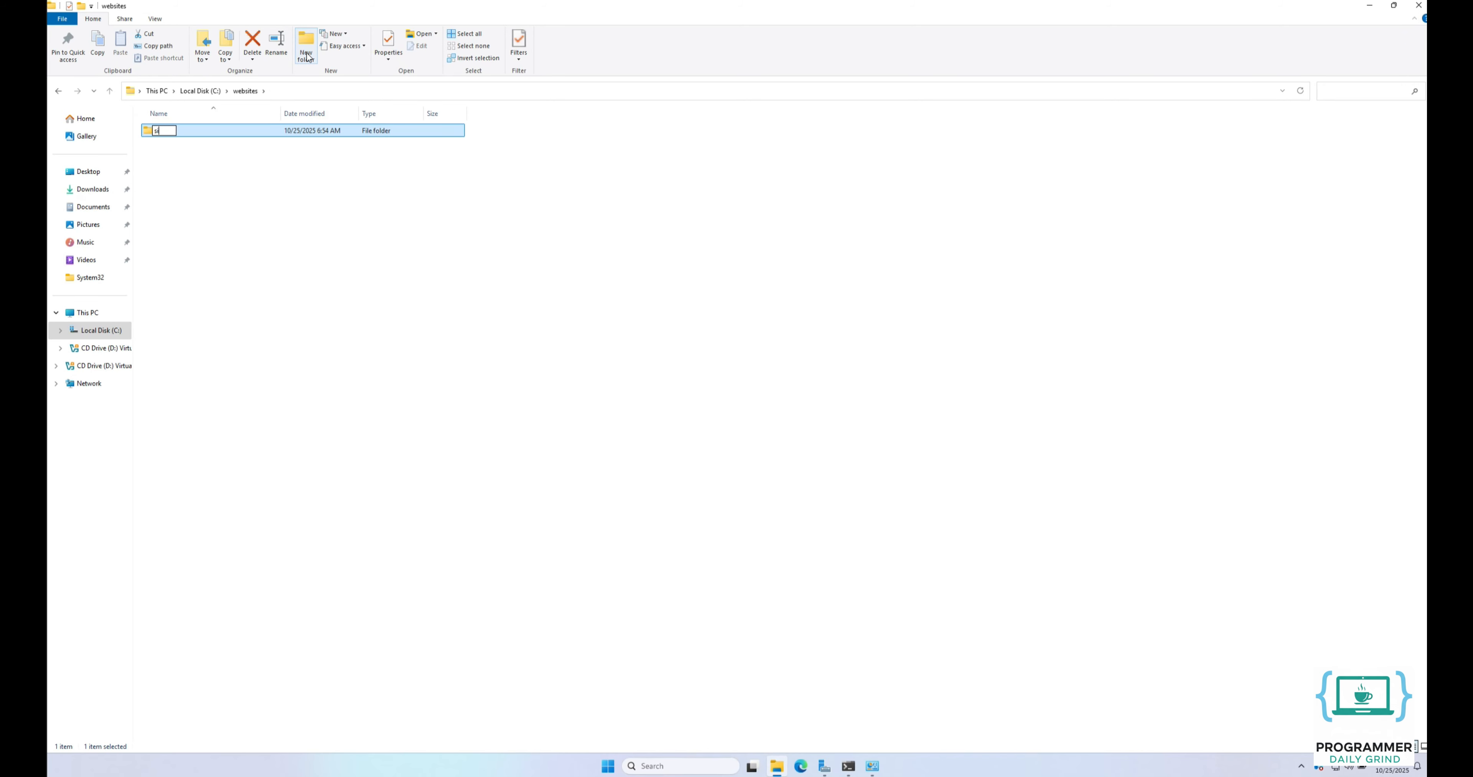
key("Return")
left_click(306, 54)
type("site2")
key("Return")
left_click(307, 54)
type("site3")
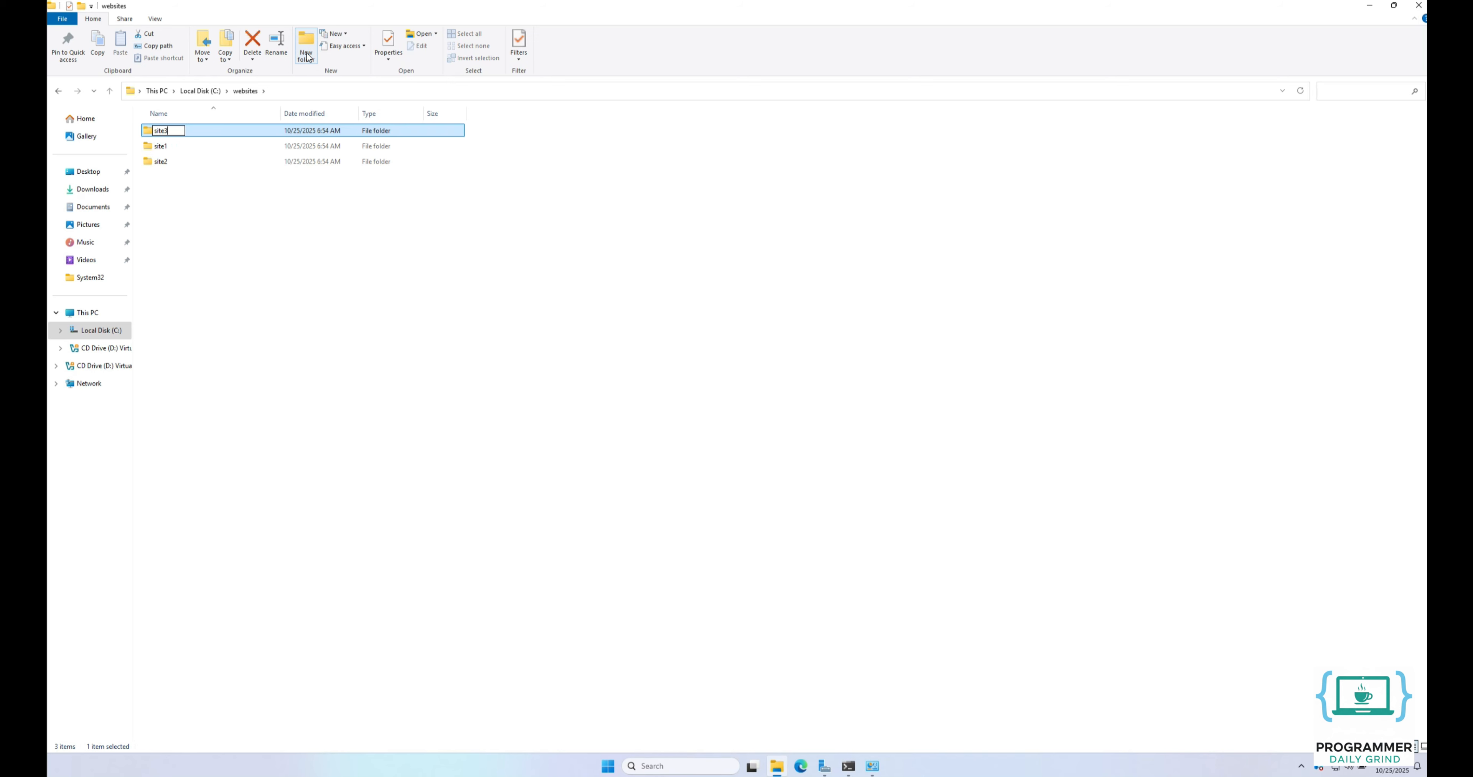
key("Return")
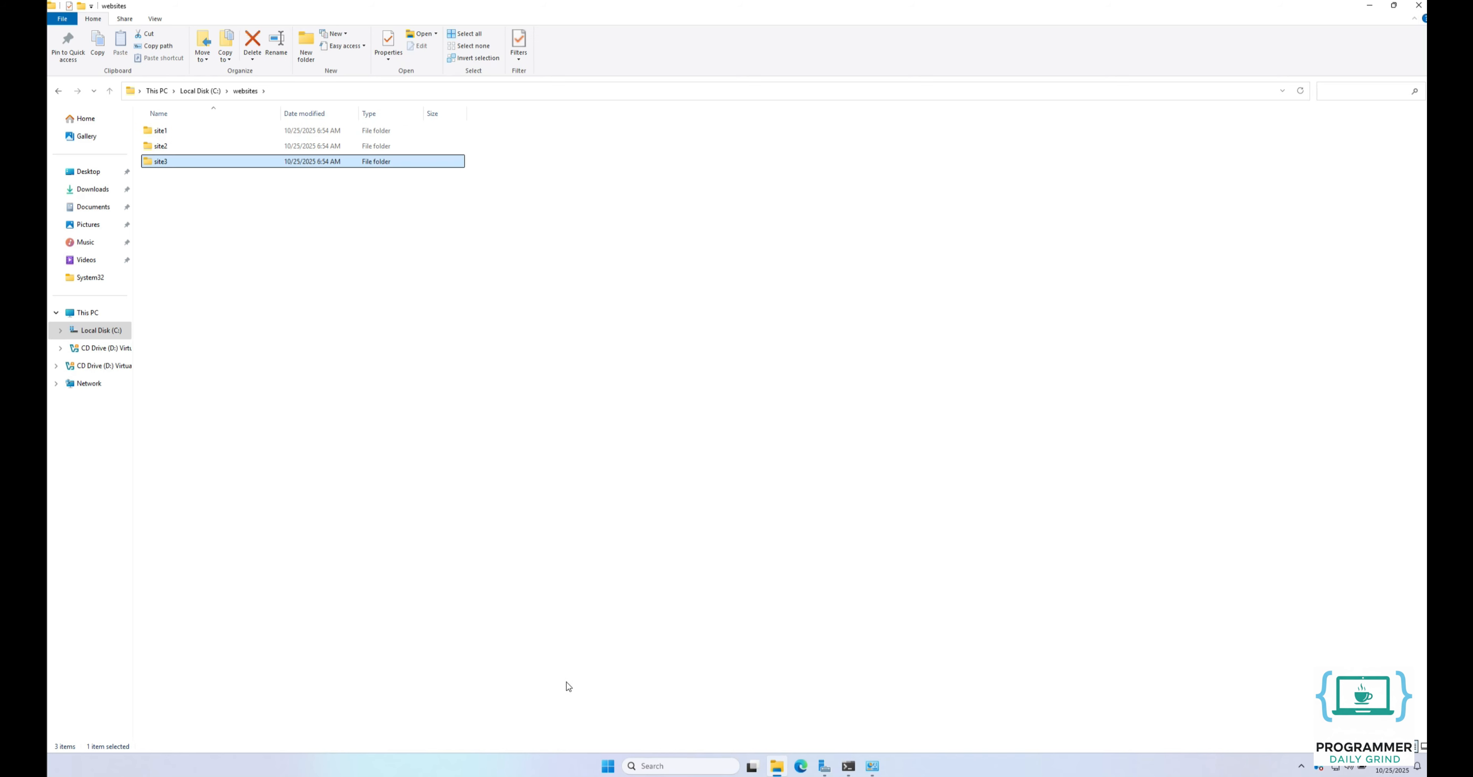
Open Notepad and enter the HTML heading <h1>This is Site 1</h1>.
left_click(610, 765)
type("notepad")
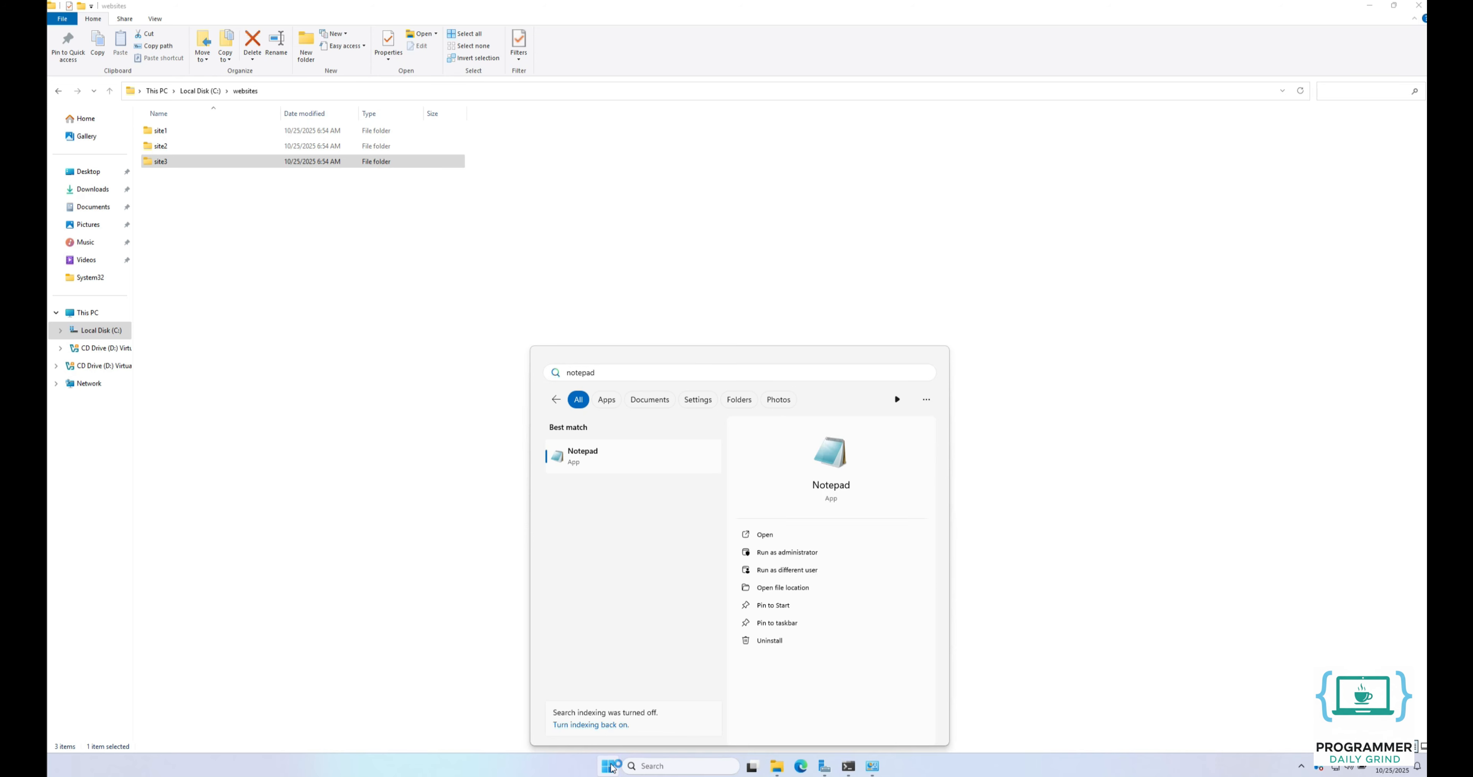
key("Return")
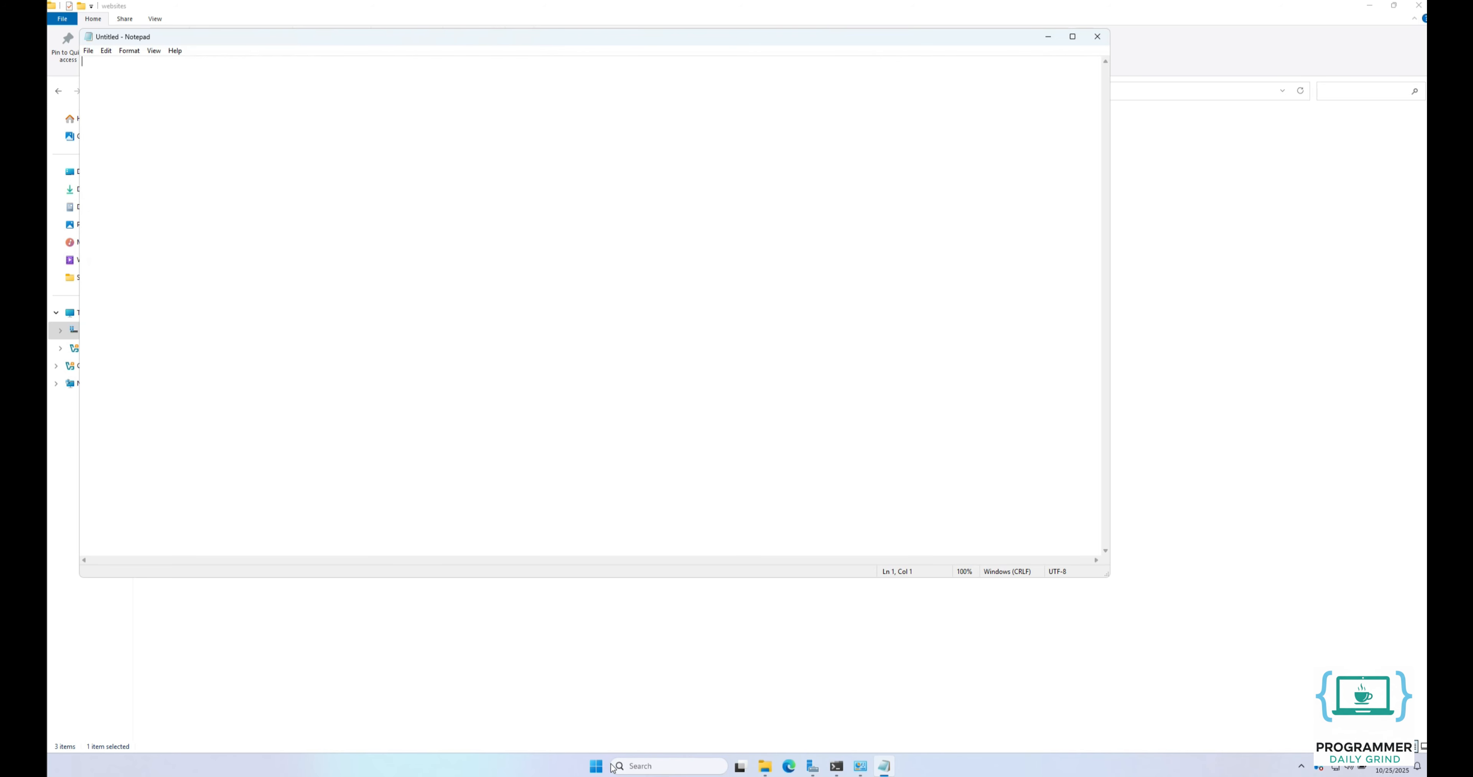
type("<h1>This is Site 1</h1>")
Save the document as index.html in C:\websites\site1 with the file type All Files.
left_click(88, 50)
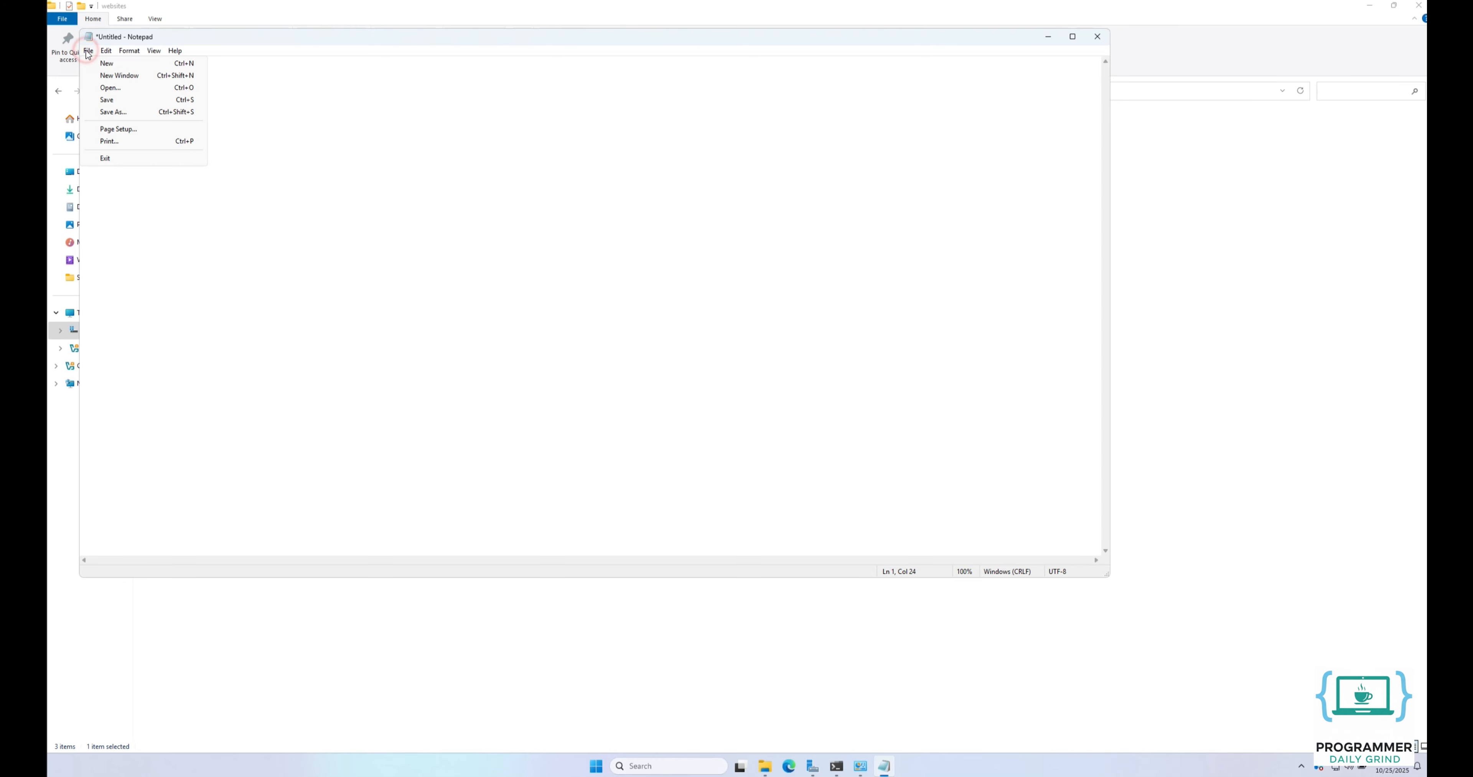
left_click(115, 116)
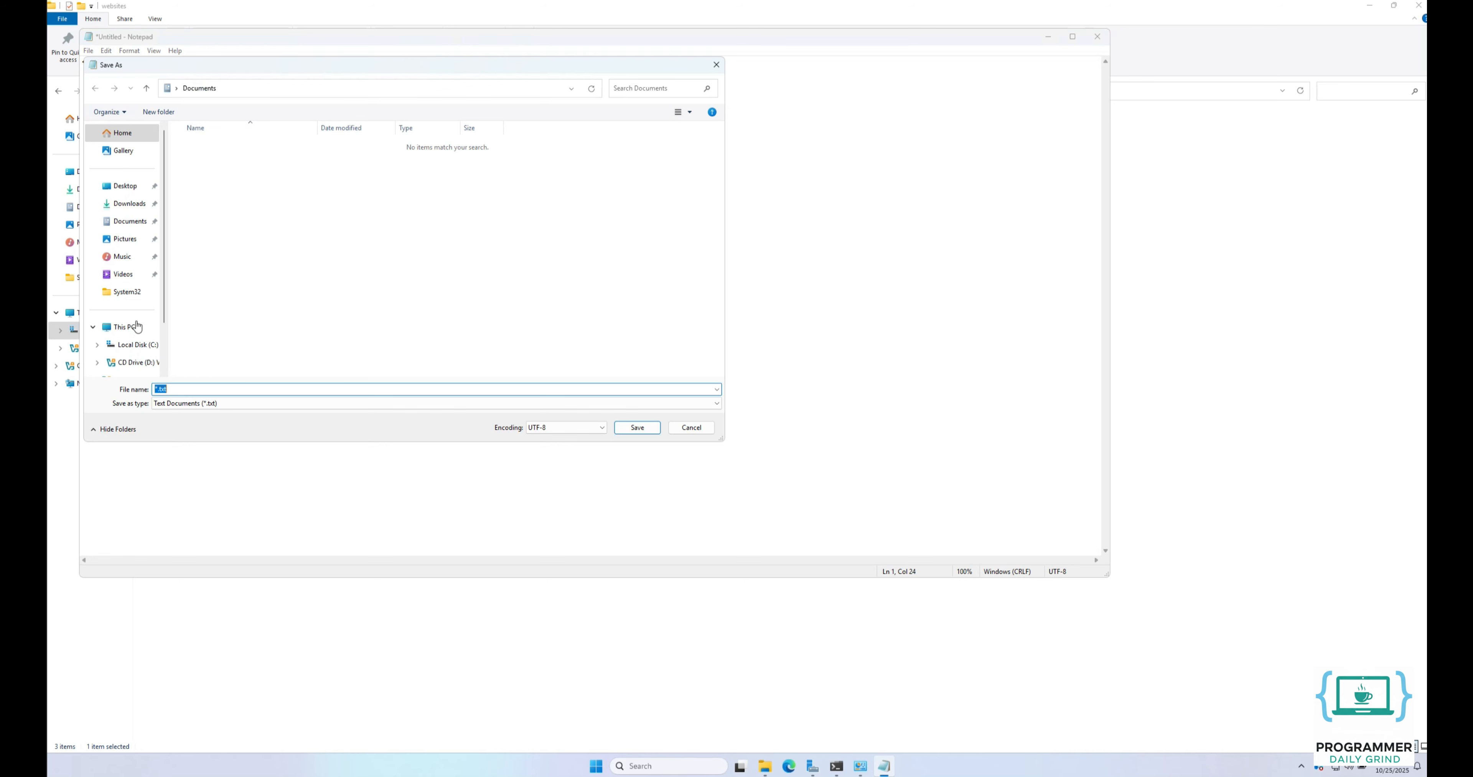
left_click(117, 347)
double_click(213, 222)
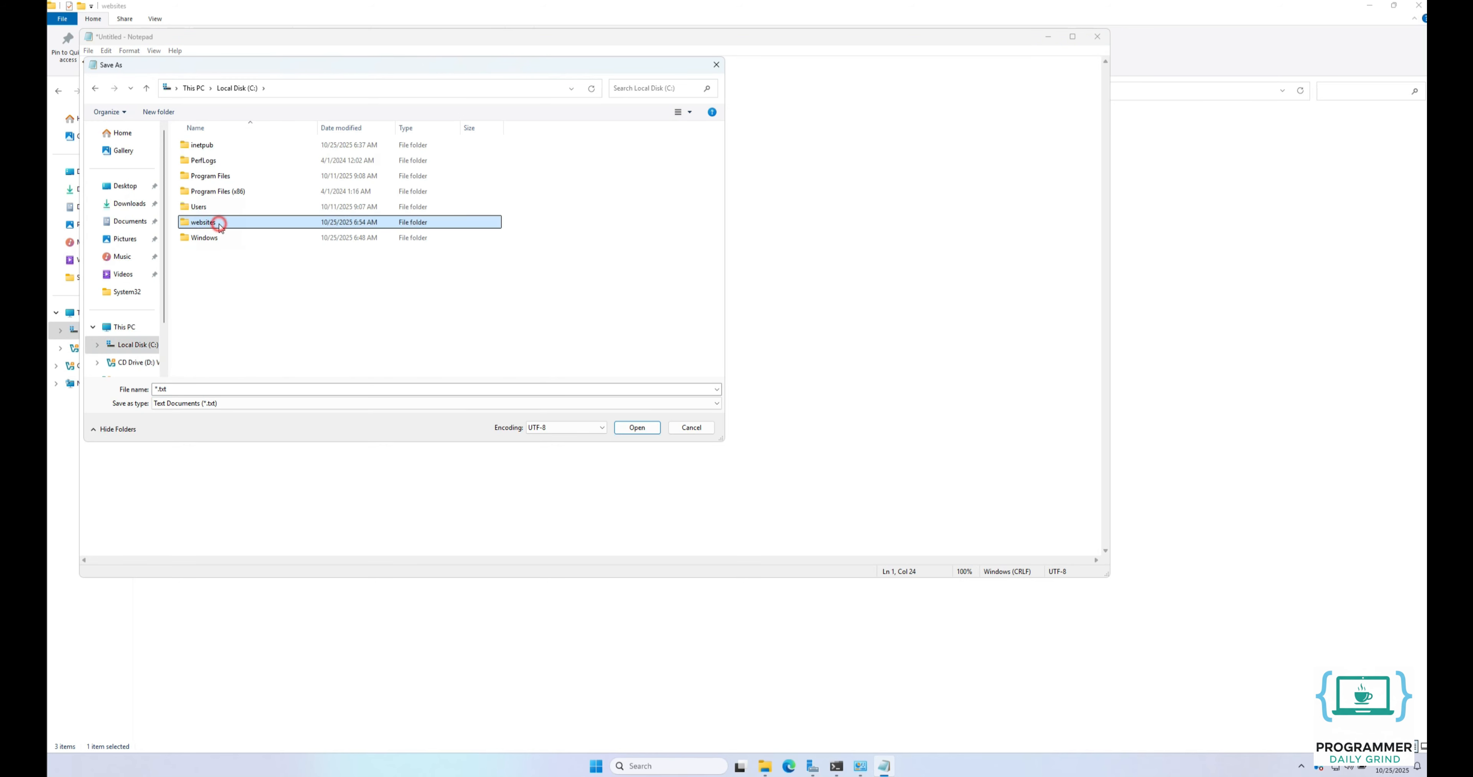
left_click(230, 144)
double_click(231, 145)
left_click(205, 389)
type("index.html")
left_click(217, 403)
left_click(218, 421)
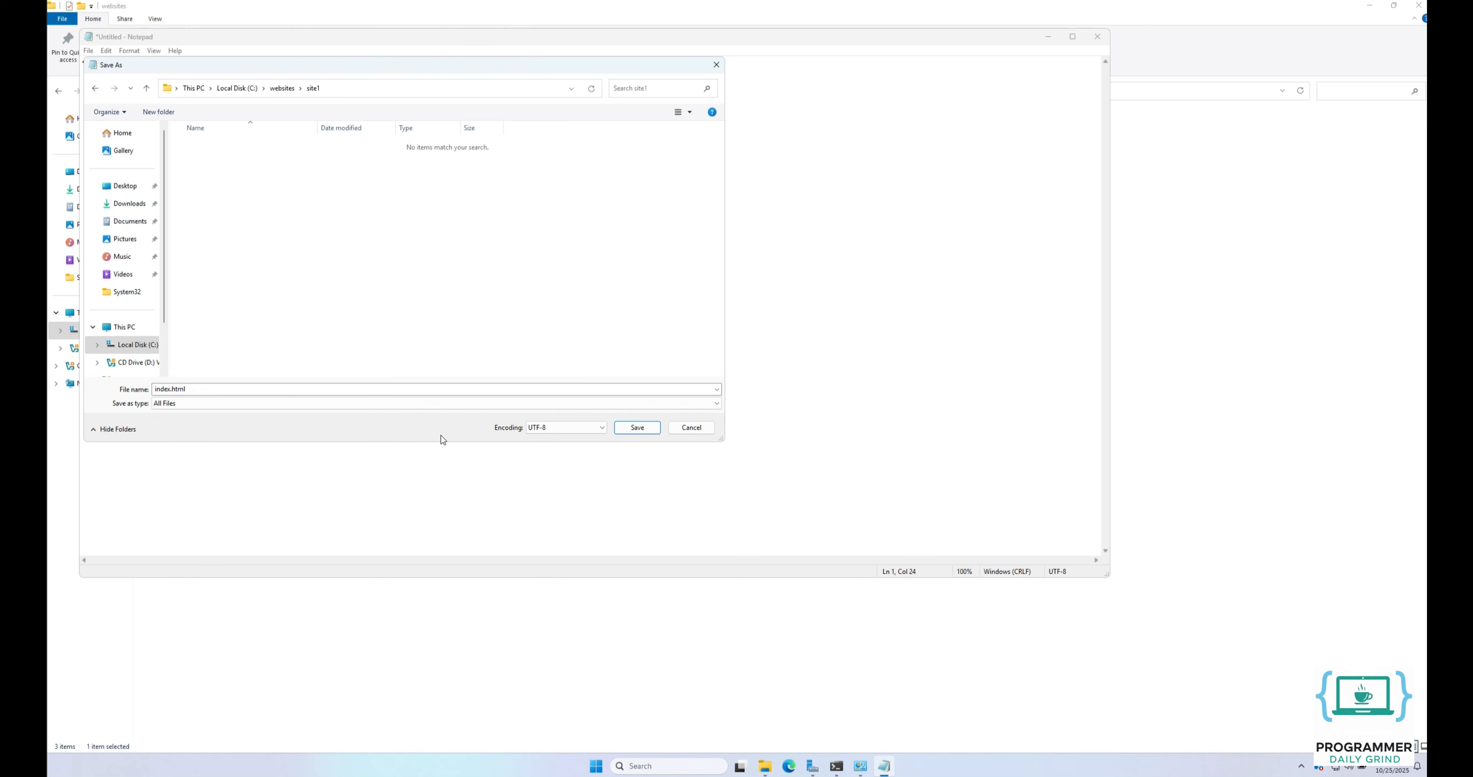
left_click(642, 431)
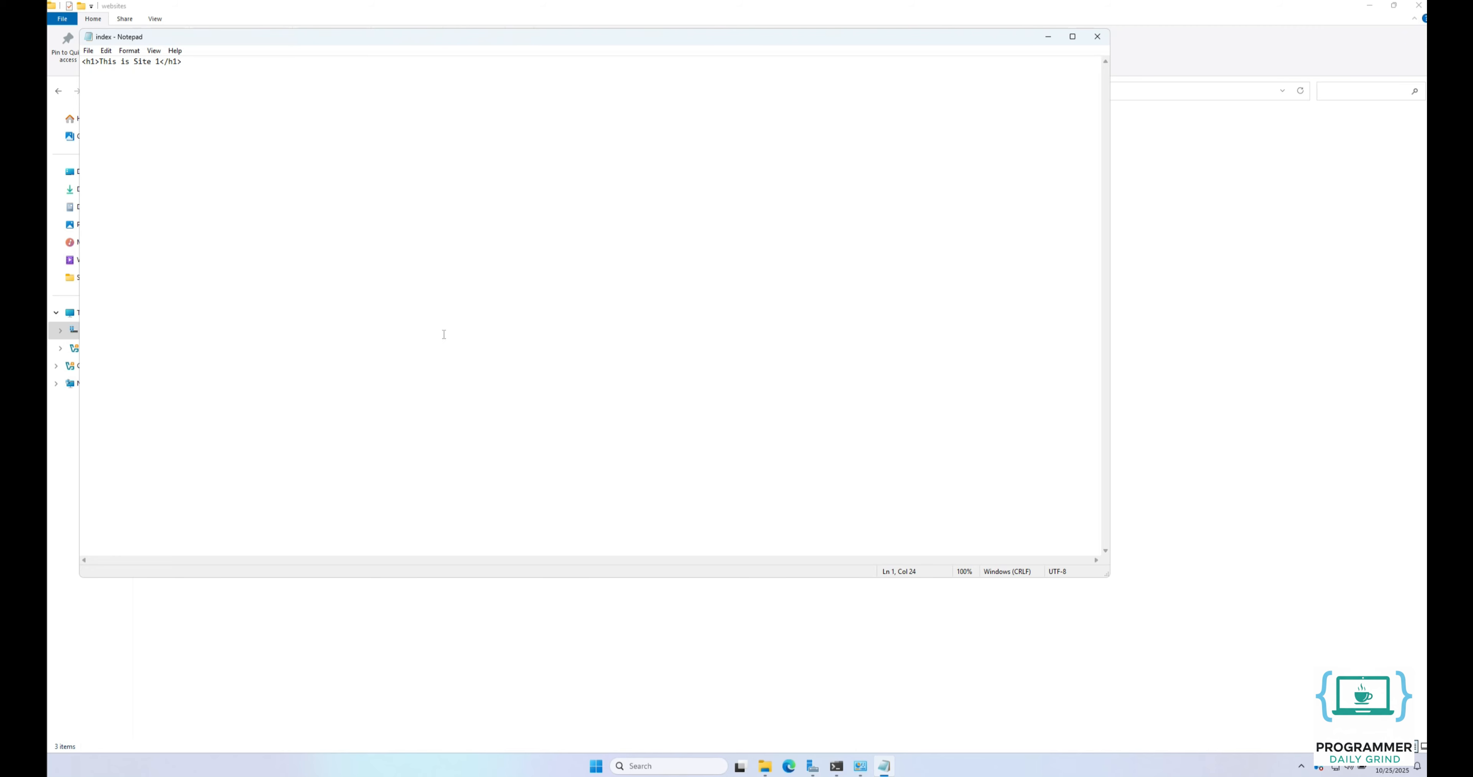
Start a new Notepad document containing <h1>This is Site 2</h1>.
left_click(88, 50)
left_click(106, 63)
type("<h1>This is Site 2</h1>")
Save the Site 2 page as index.html in C:\websites\site2 with the file type All Files.
left_click(89, 50)
left_click(114, 112)
left_click(125, 323)
double_click(201, 221)
double_click(222, 161)
triple_click(195, 389)
type("index.html")
left_click(200, 403)
left_click(201, 419)
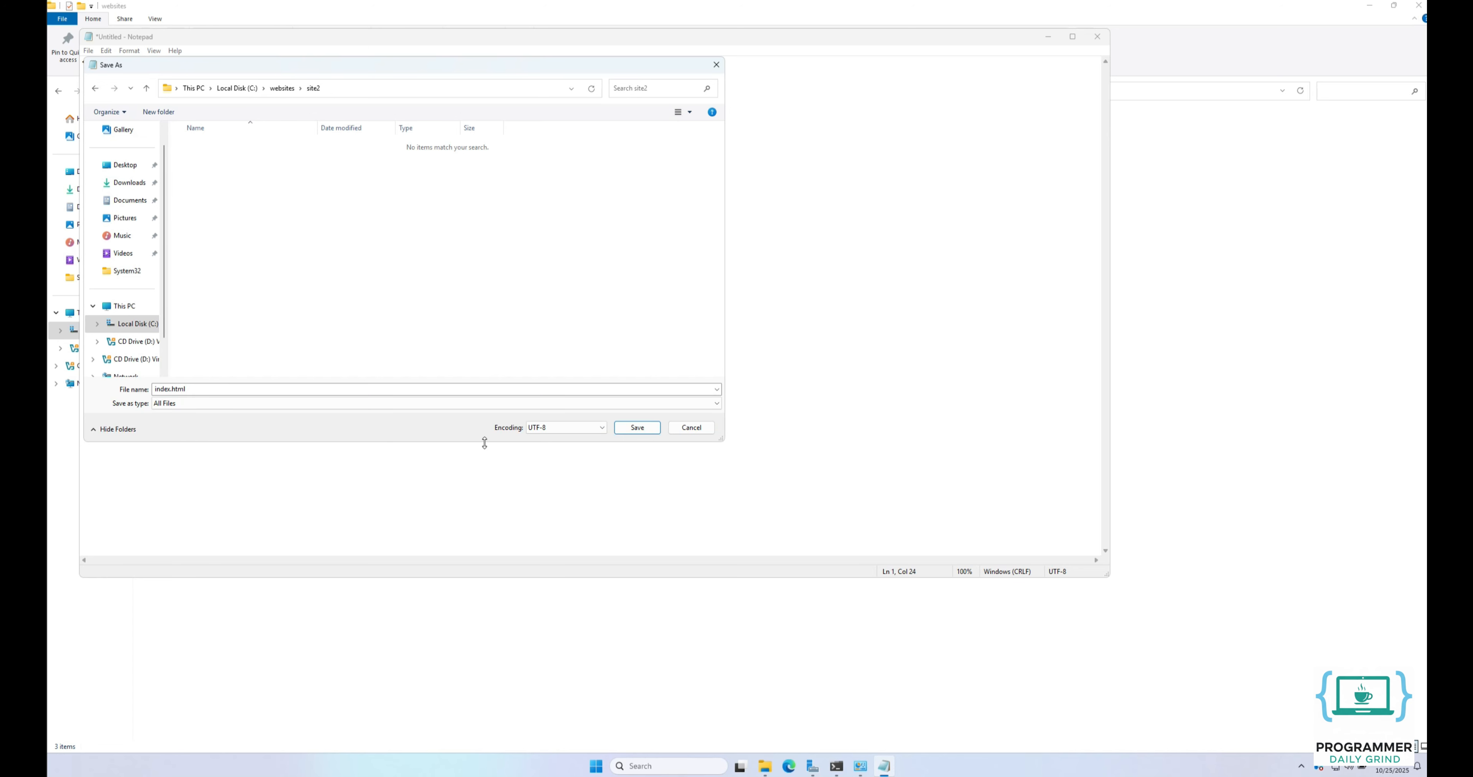
left_click(636, 429)
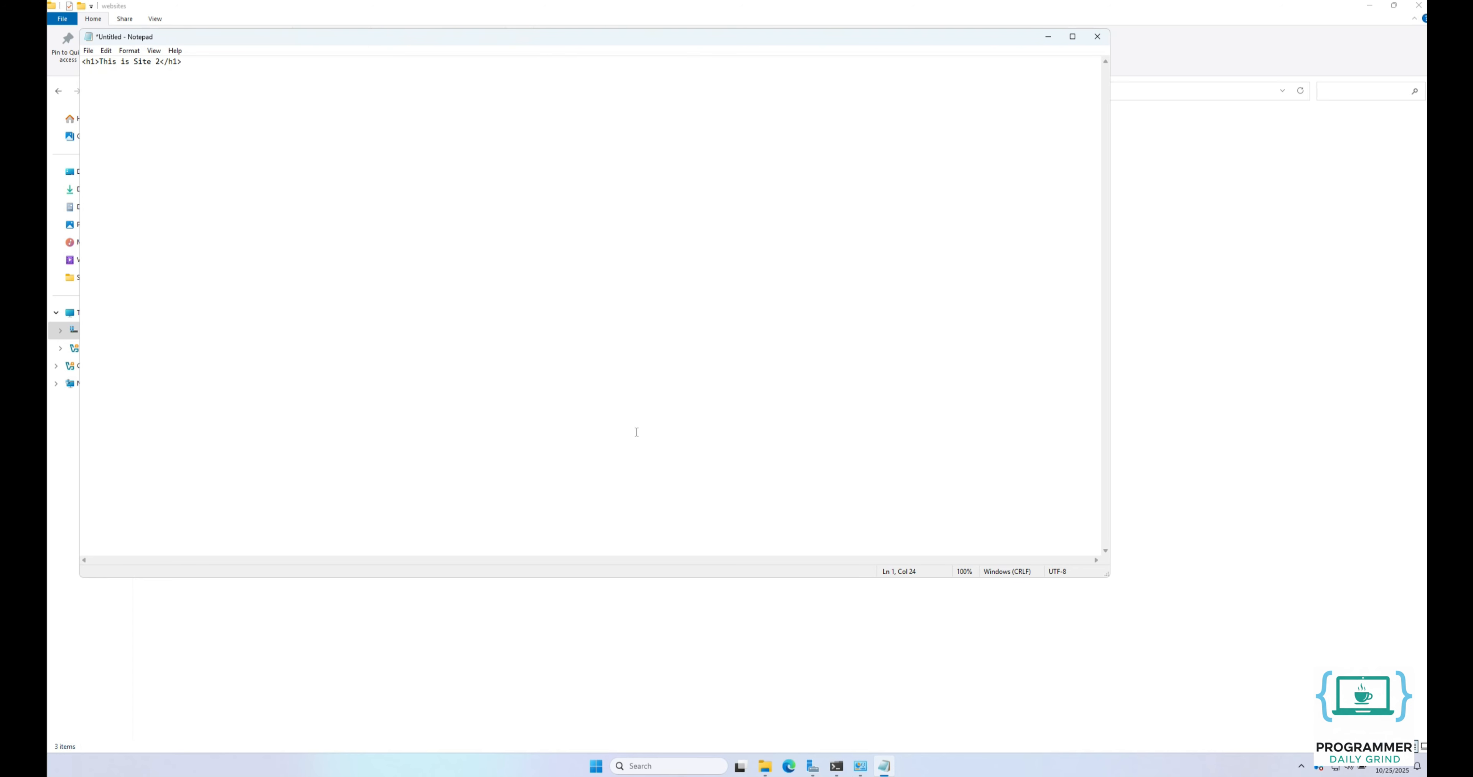
Start a new Notepad document containing <h1>This is Site 3</h1>.
left_click(88, 50)
left_click(92, 67)
type("<h1>This is Site 2</h1>")
Save the Site 3 page as index.html in C:\websites\site3 with the file type All Files, and close Notepad.
left_click(88, 51)
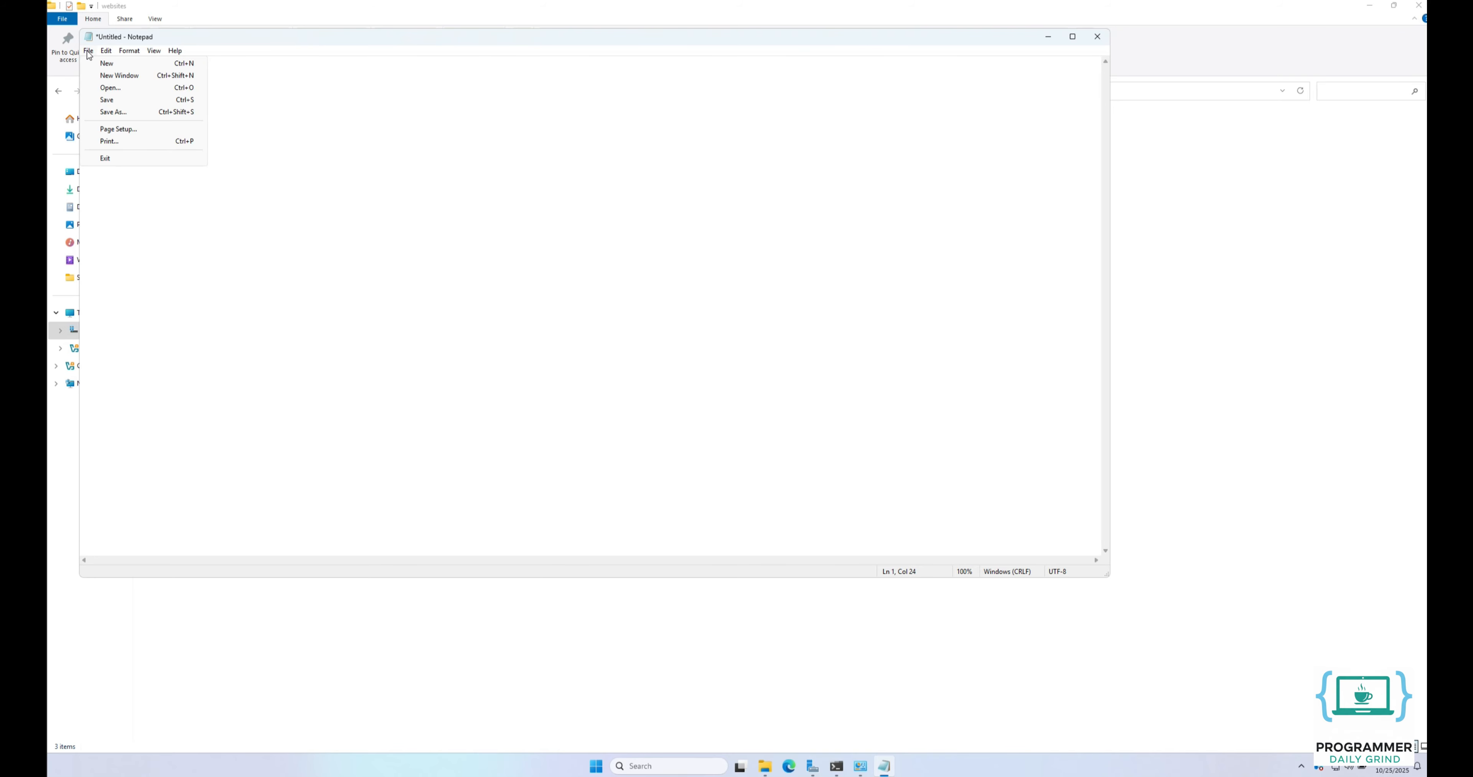
left_click(95, 112)
left_click(144, 323)
double_click(227, 225)
double_click(226, 177)
left_click(186, 387)
type("index.html")
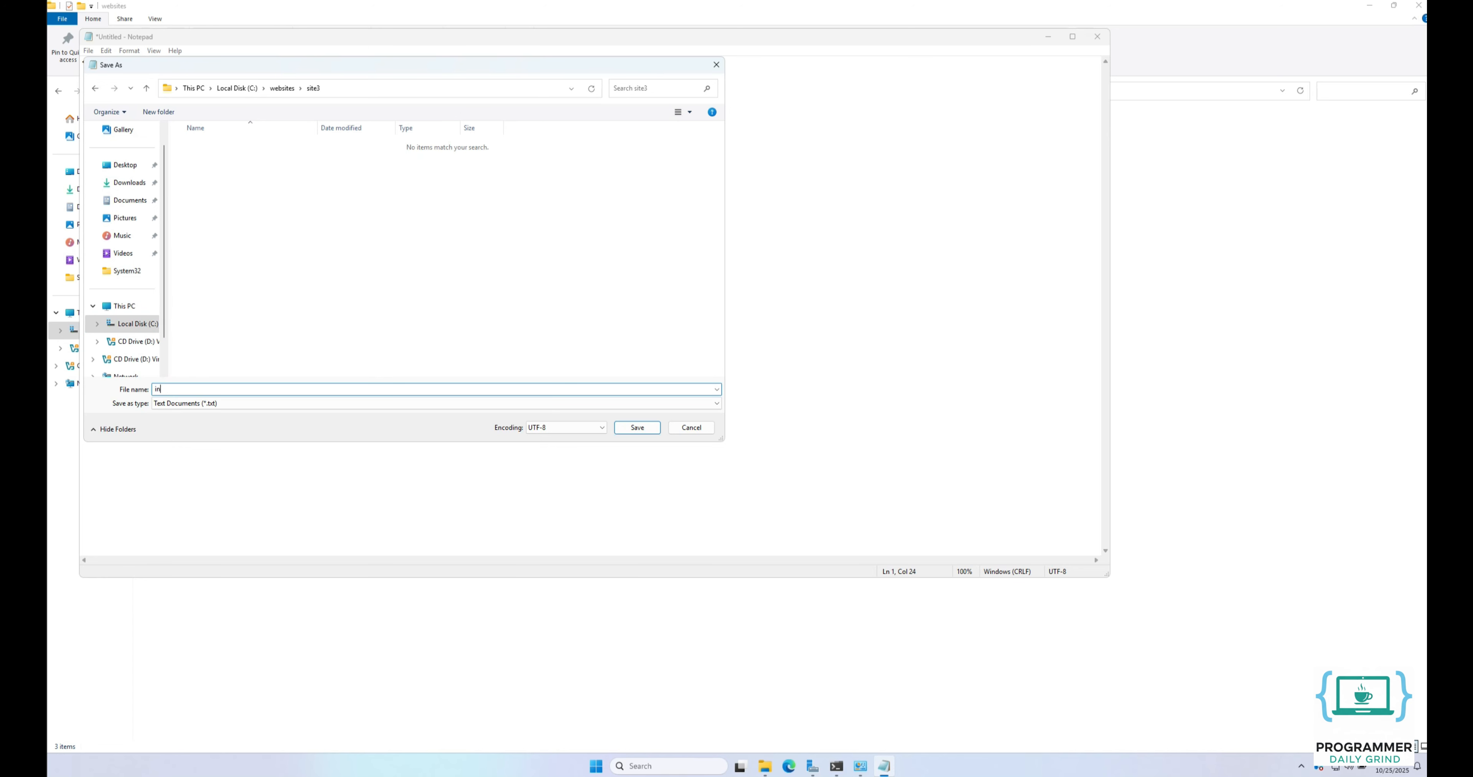
left_click(190, 405)
left_click(197, 421)
left_click(635, 428)
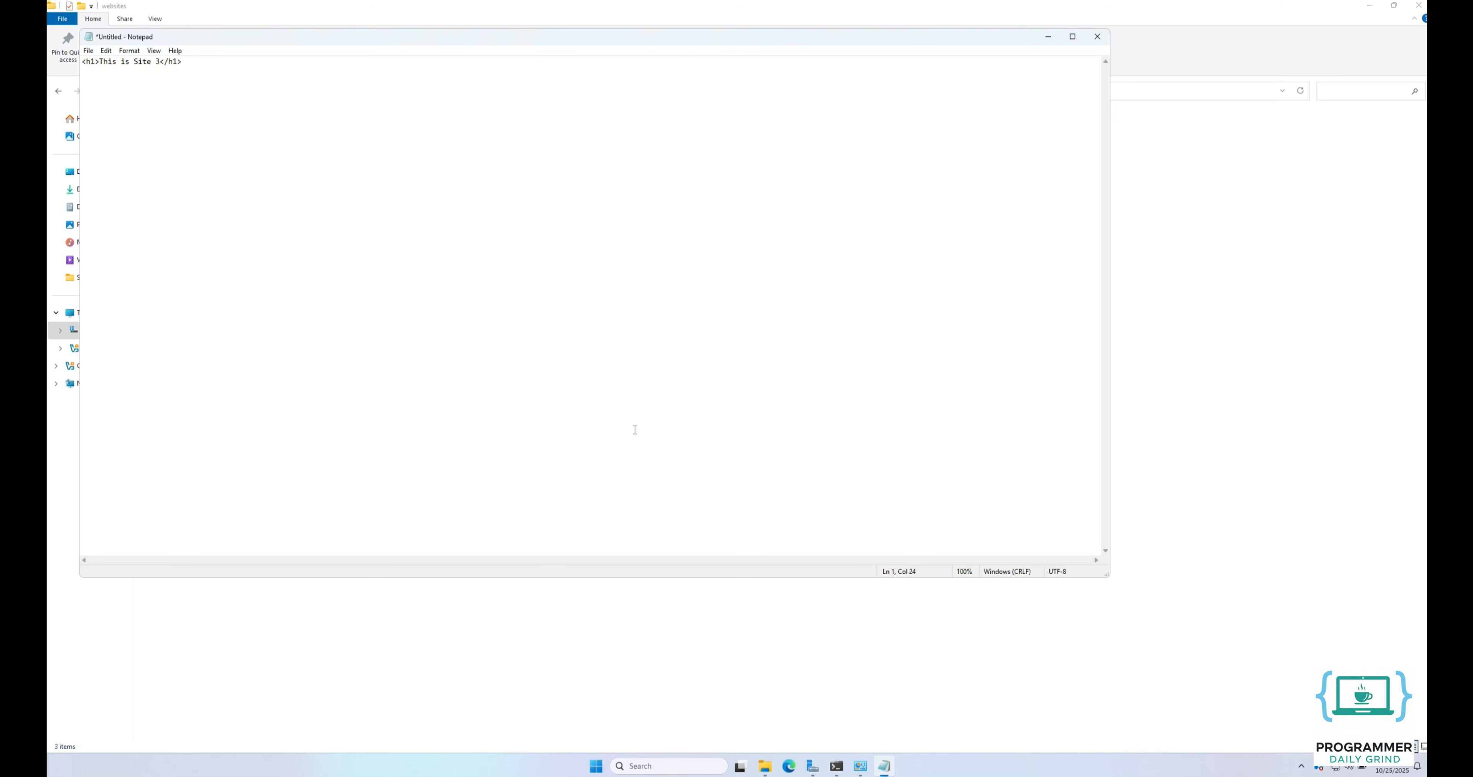
key("alt+F4")
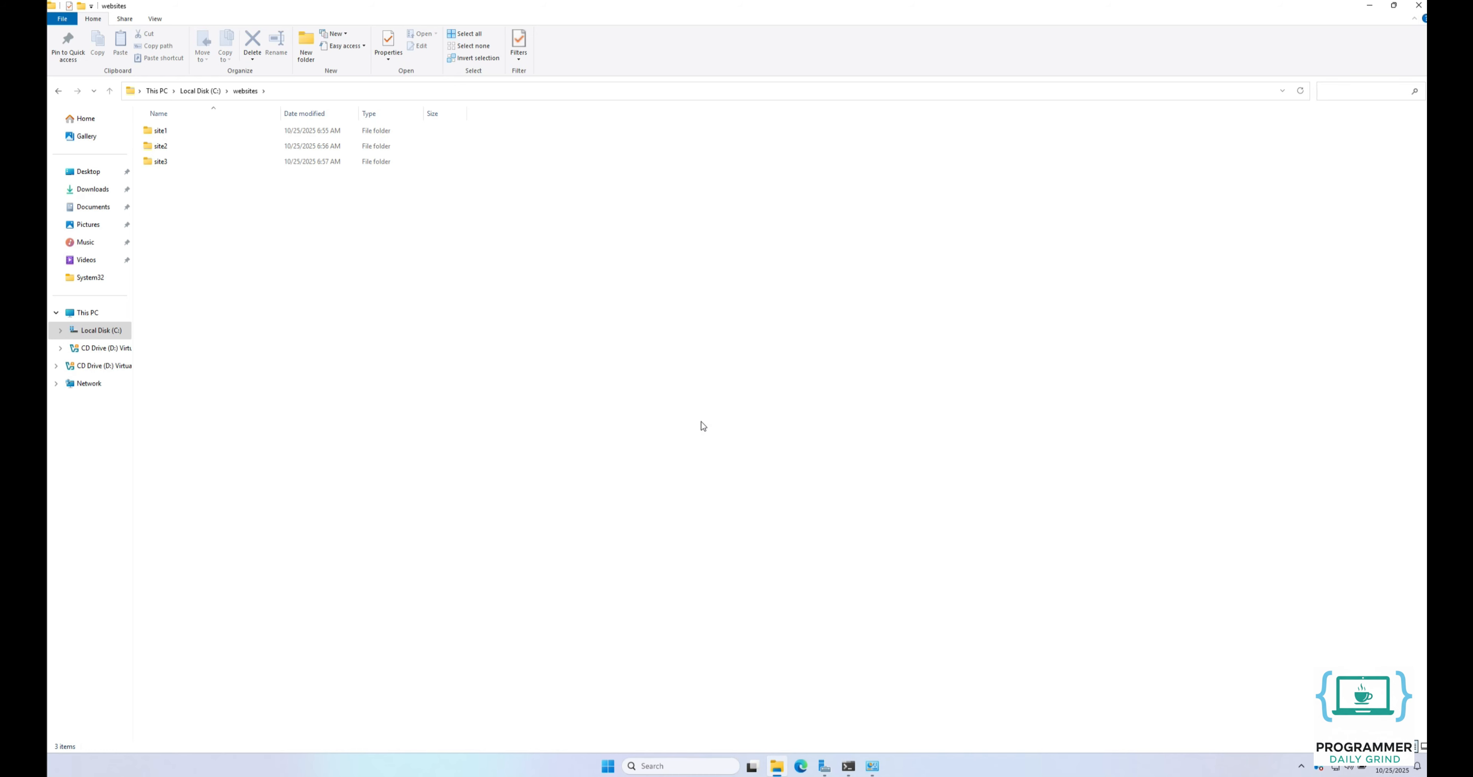
Switch to Server Manager, launch Internet Information Services (IIS) Manager maximized, and open the local server's home page.
left_click(823, 766)
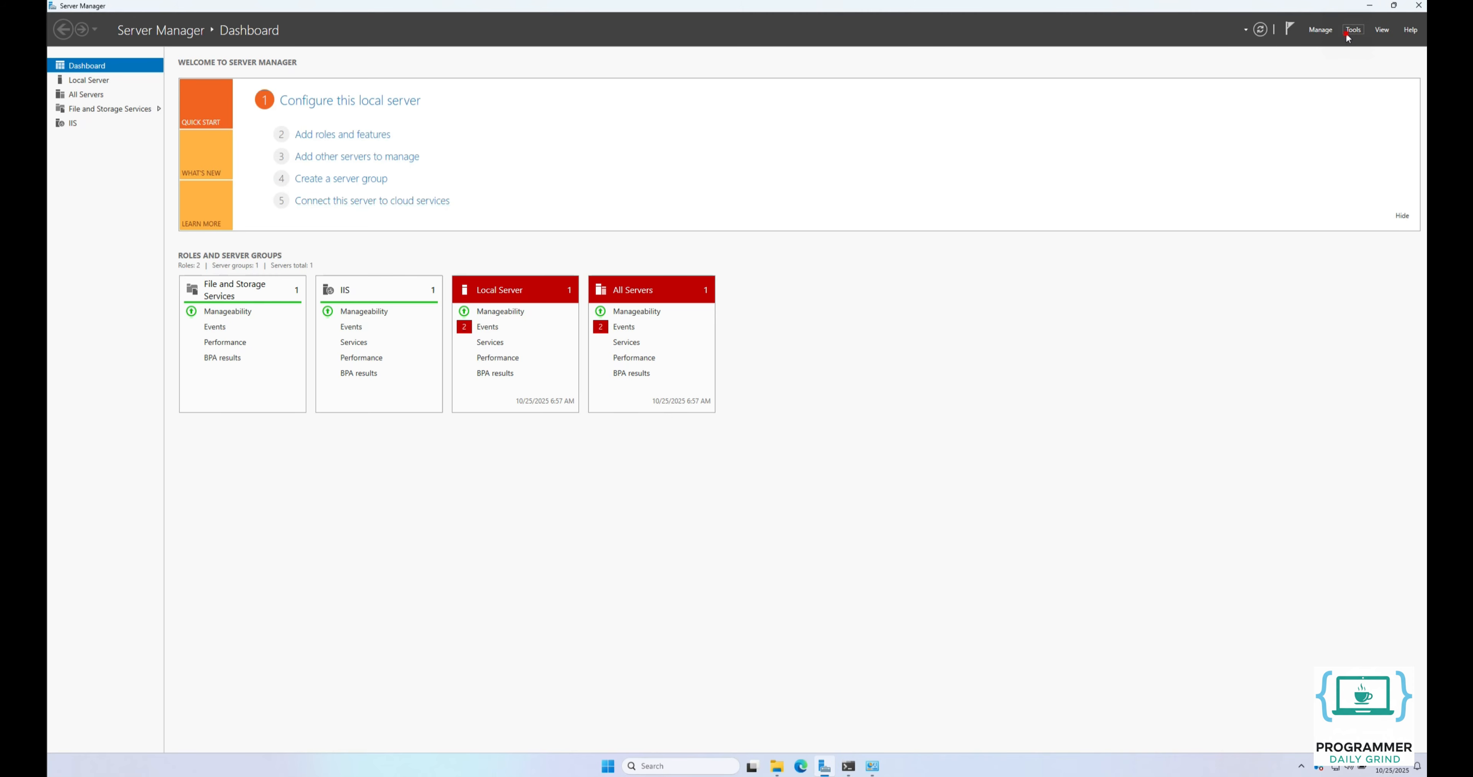
left_click(1348, 35)
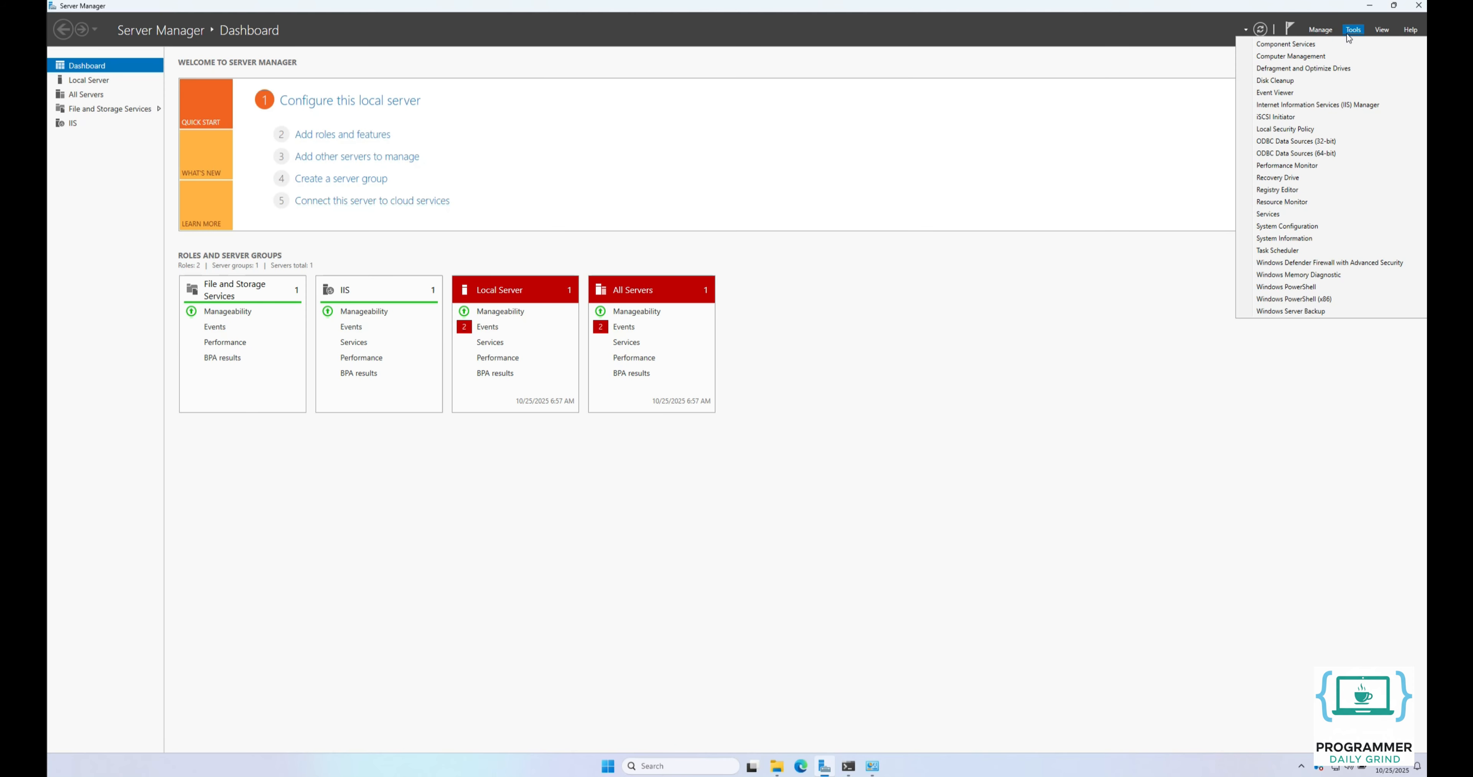
left_click(1348, 105)
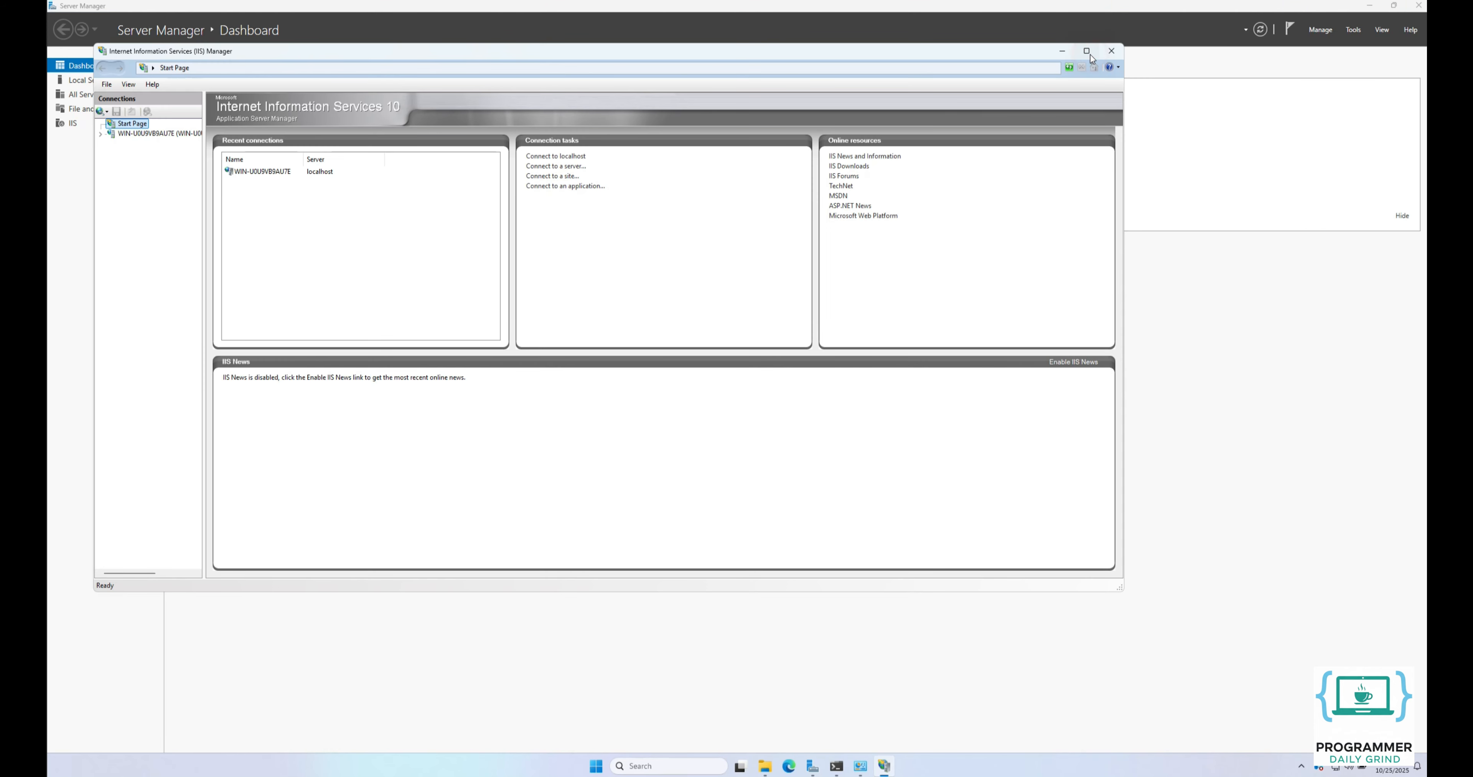
left_click(1089, 55)
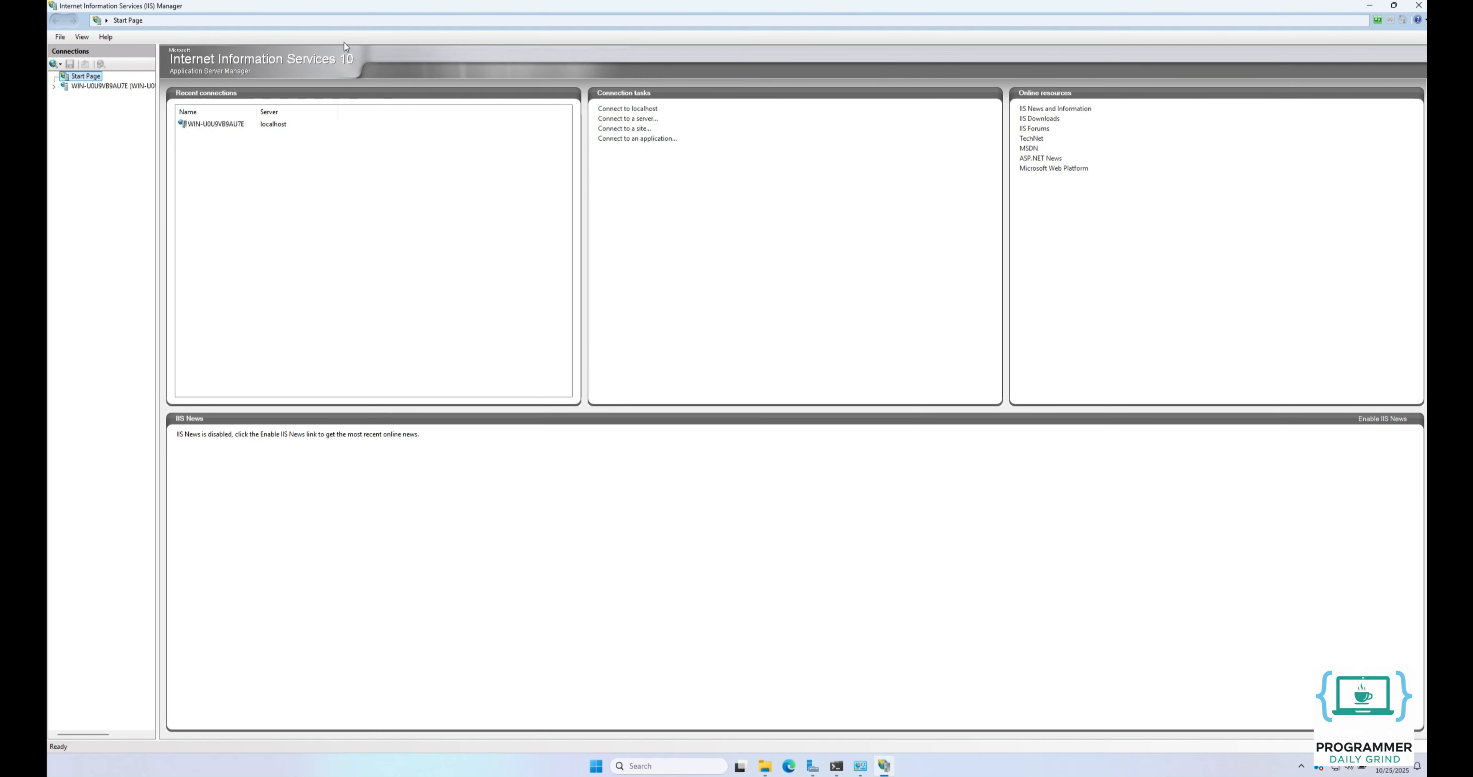
left_click(93, 86)
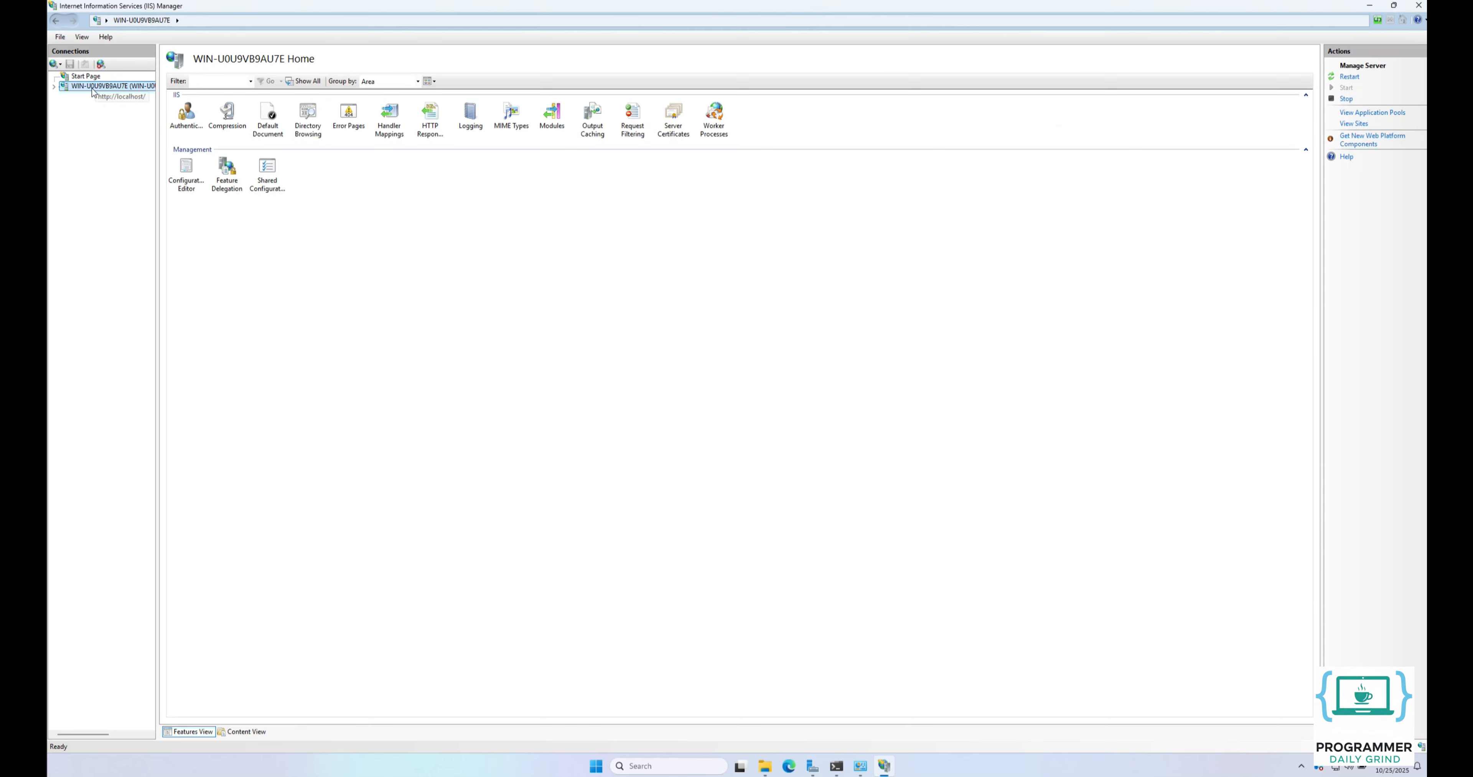
Add an application pool named site1pool with the .NET CLR version set to No Managed Code.
left_click(53, 86)
left_click(102, 96)
right_click(105, 97)
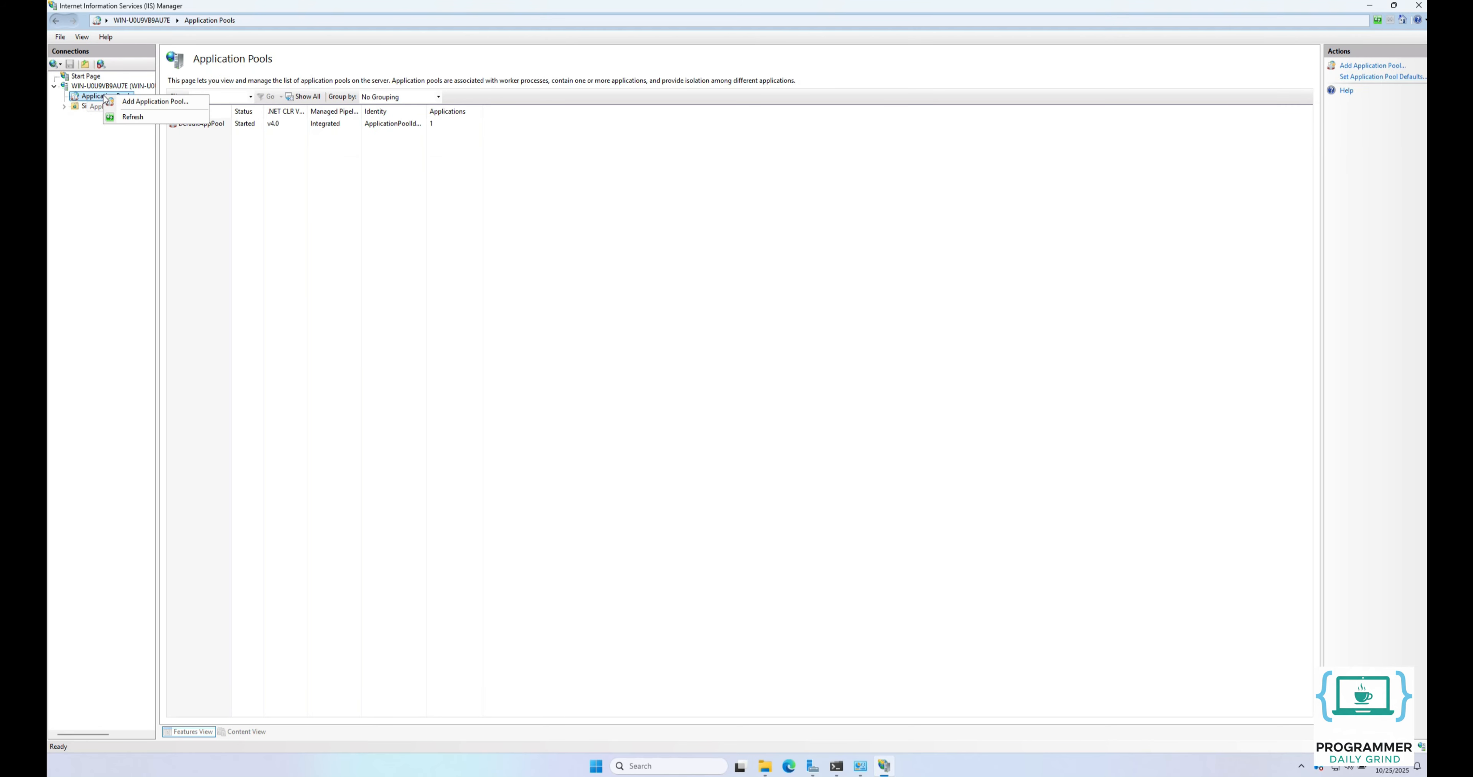
left_click(138, 102)
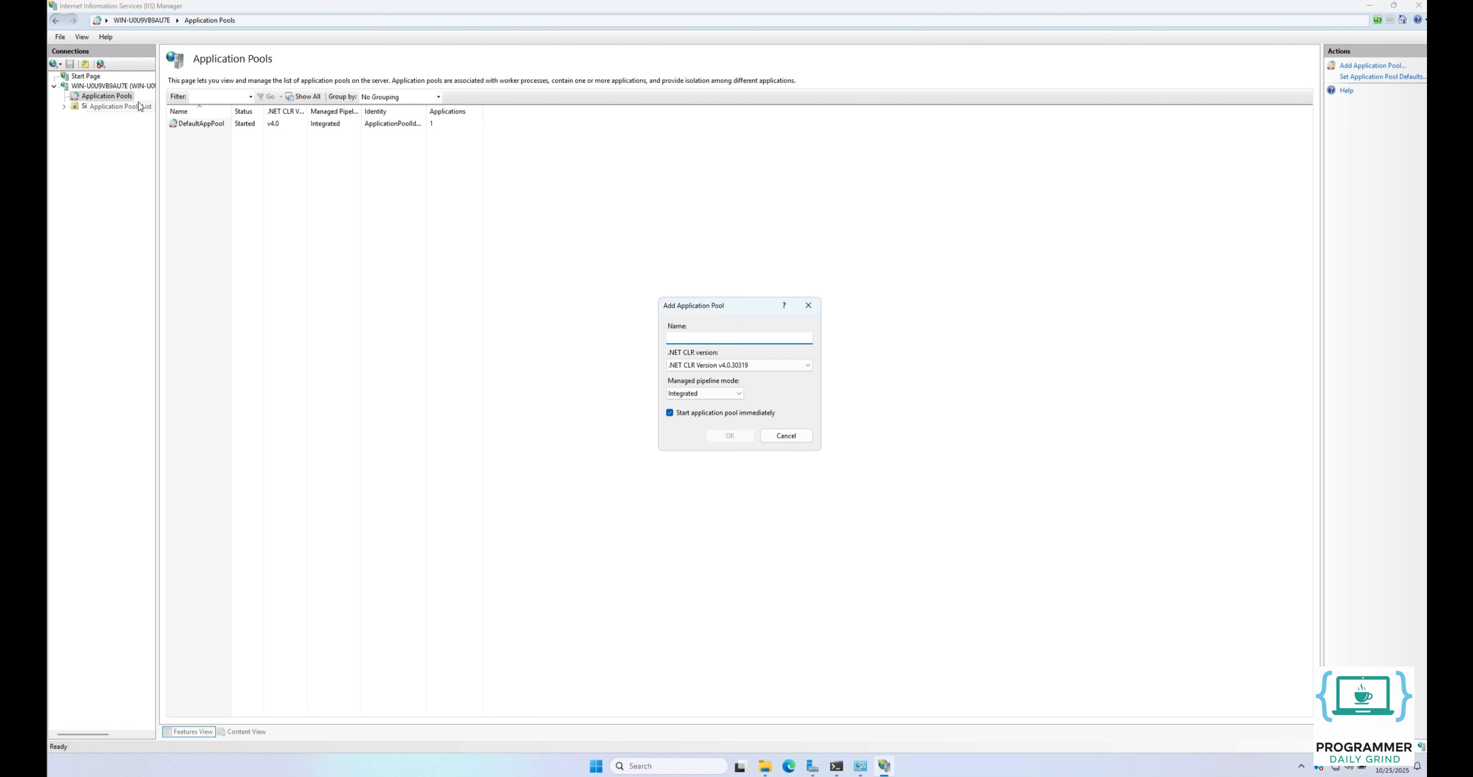
type("site1pool")
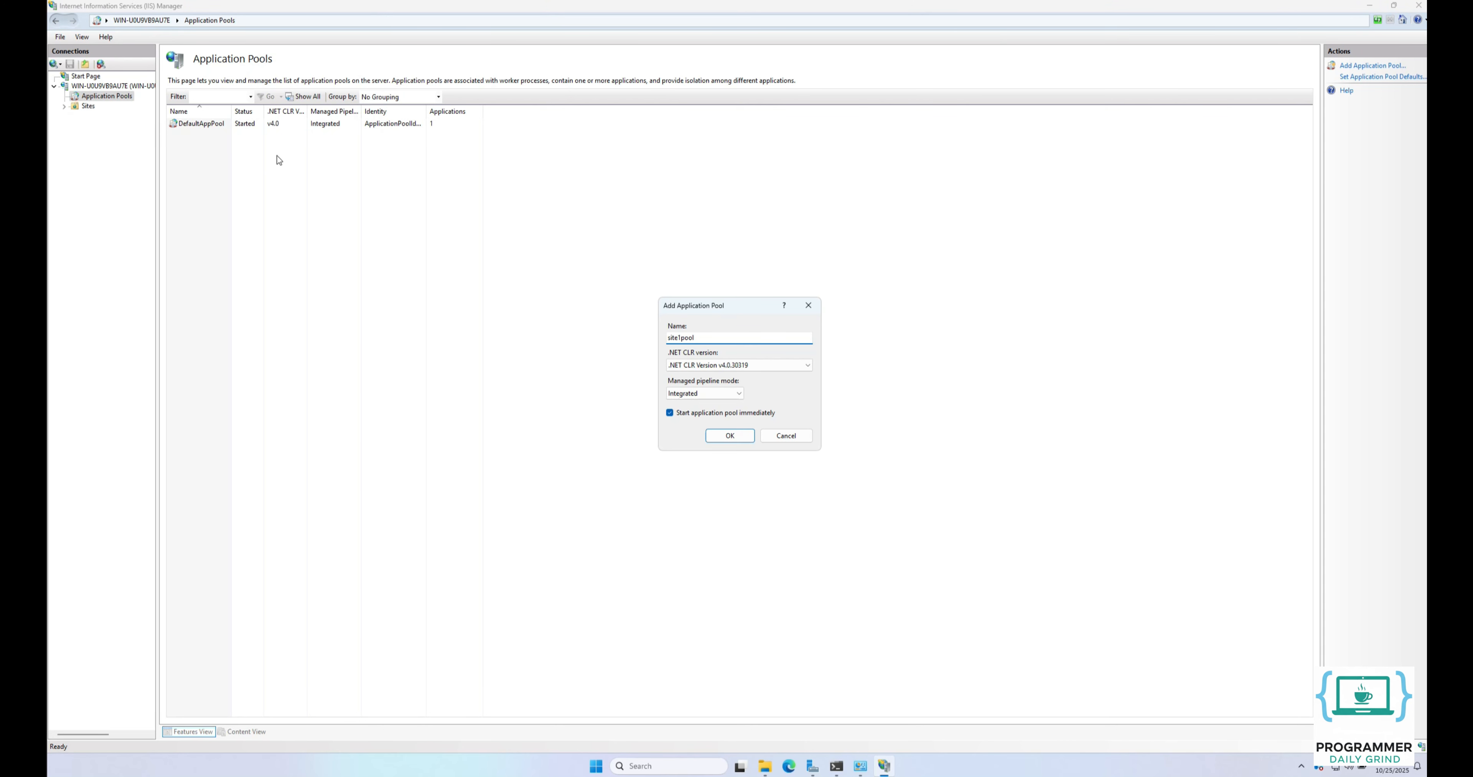
left_click(704, 365)
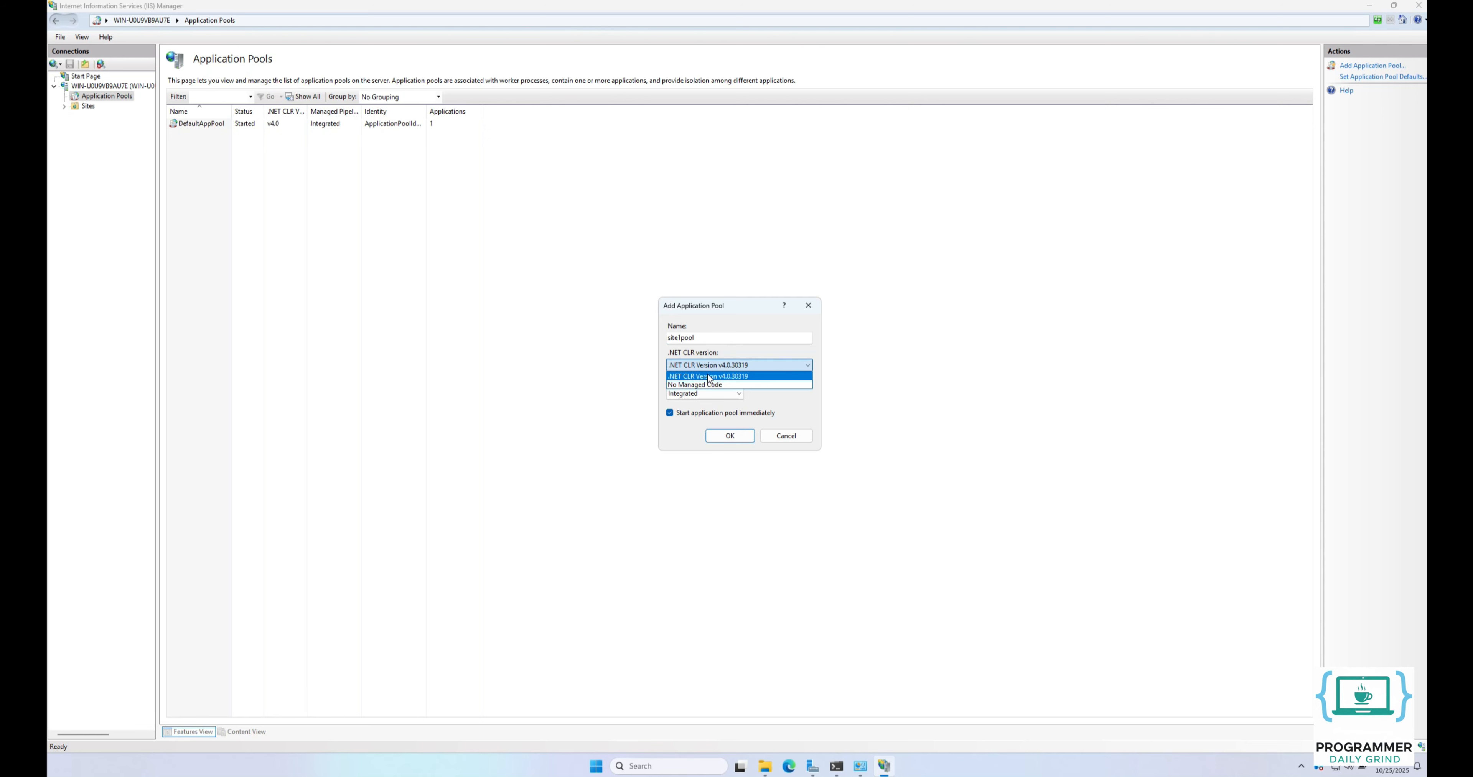
left_click(712, 385)
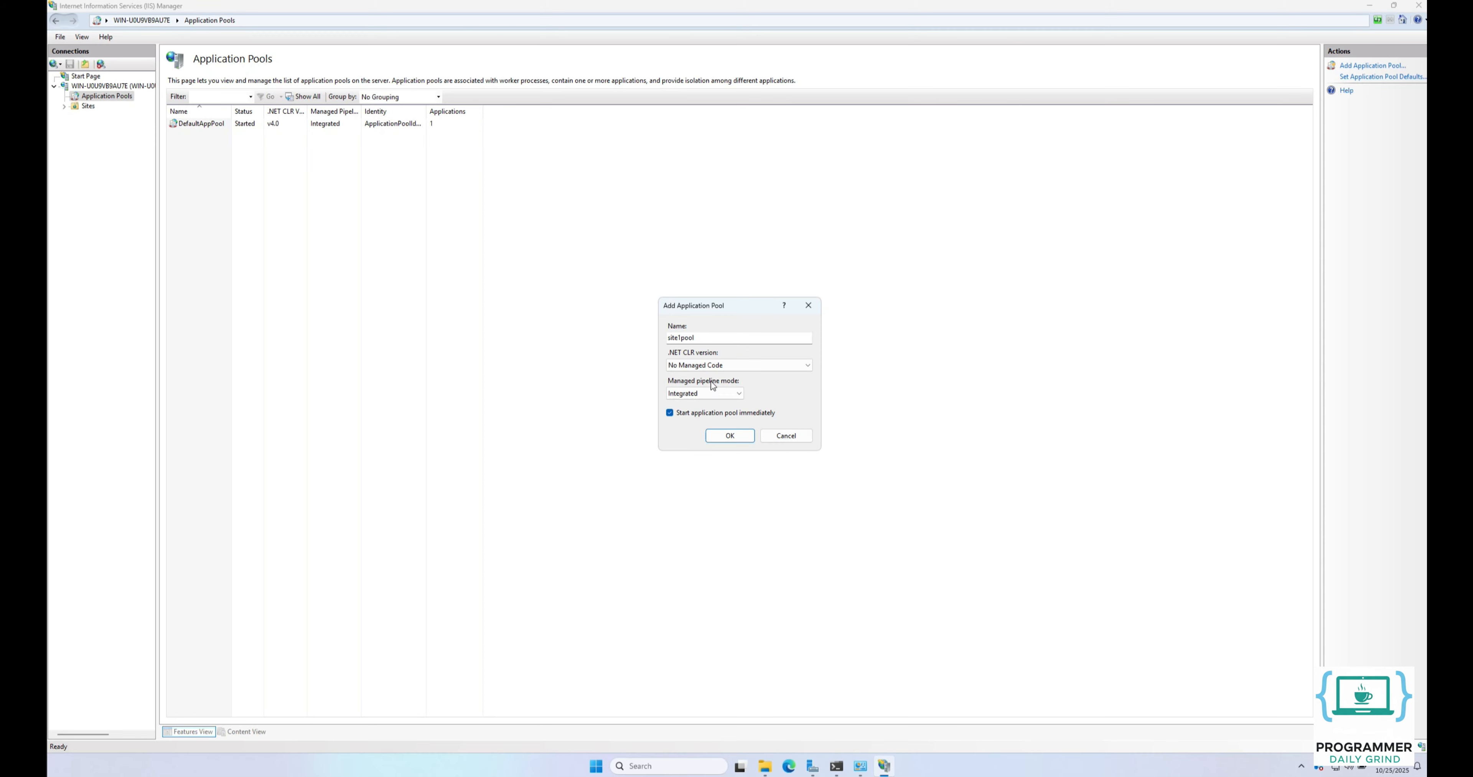
left_click(734, 438)
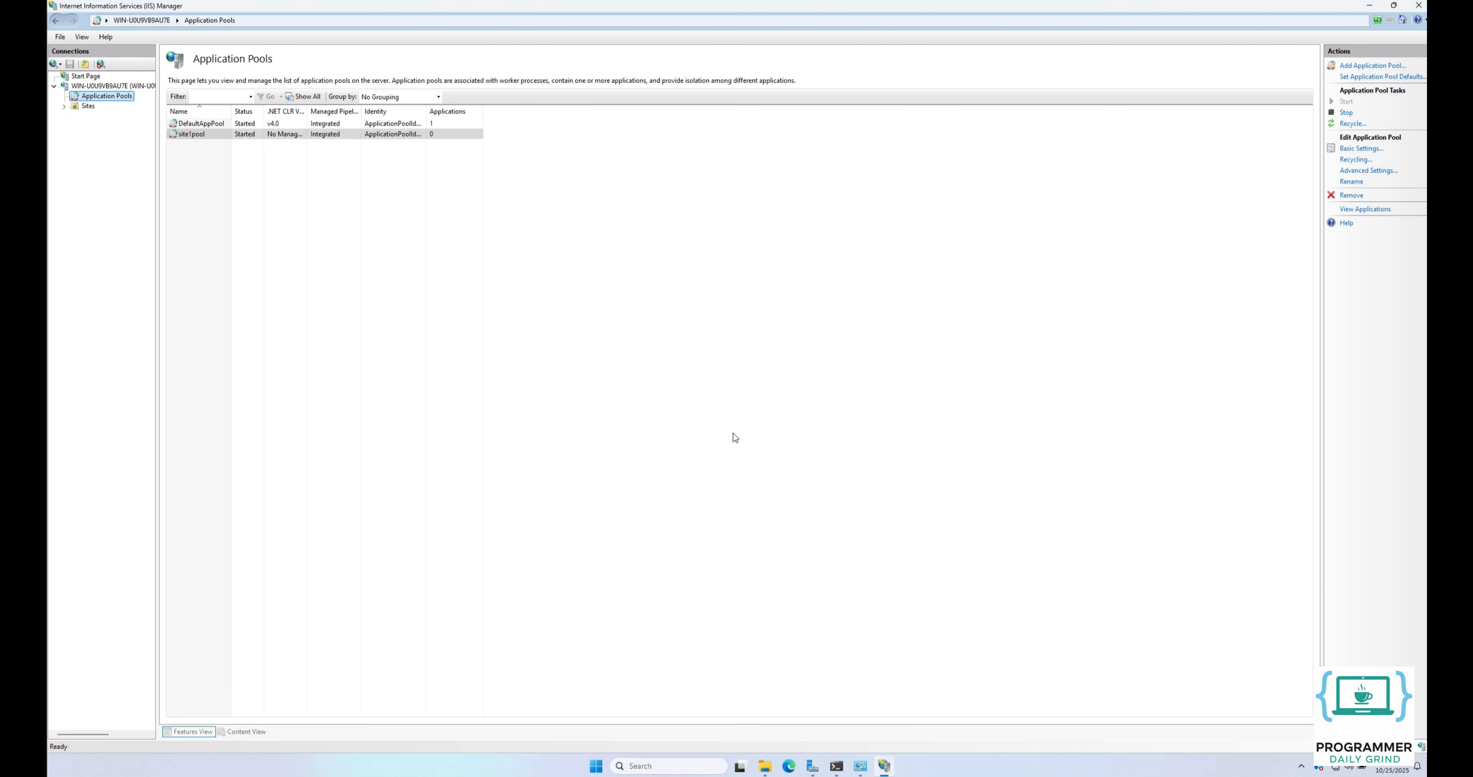
Add a second application pool named site2pool, also using No Managed Code.
right_click(118, 99)
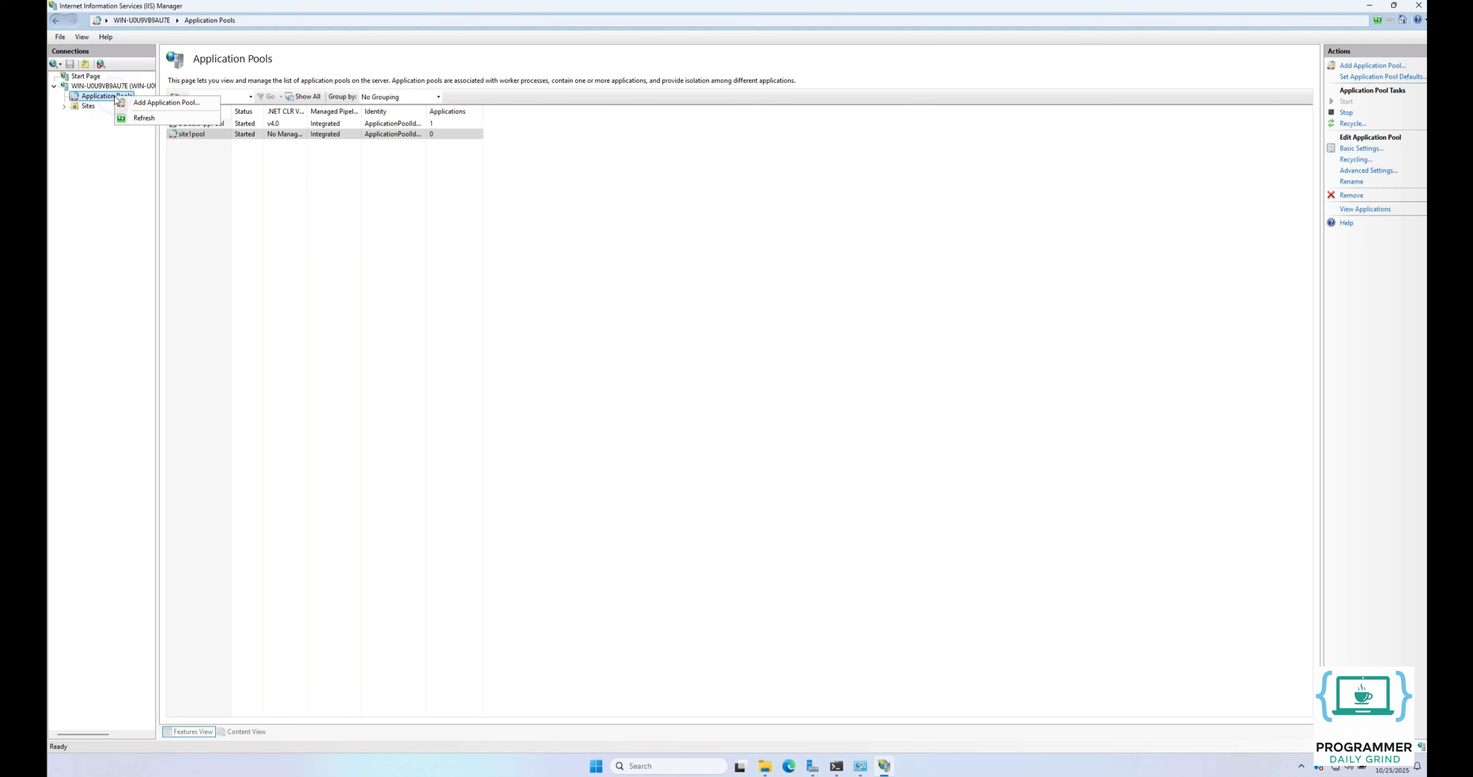
left_click(140, 104)
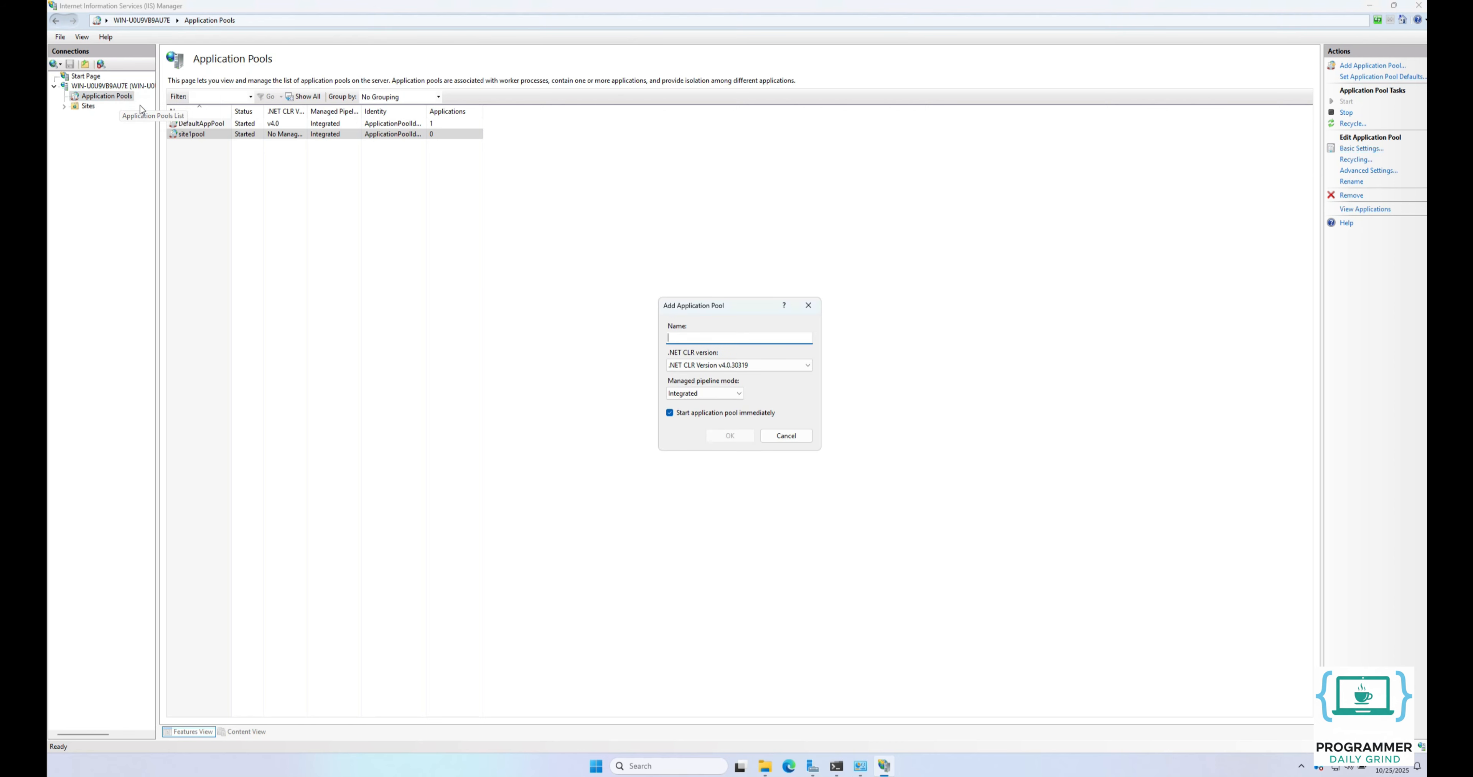
type("site2pool")
left_click(694, 364)
left_click(695, 384)
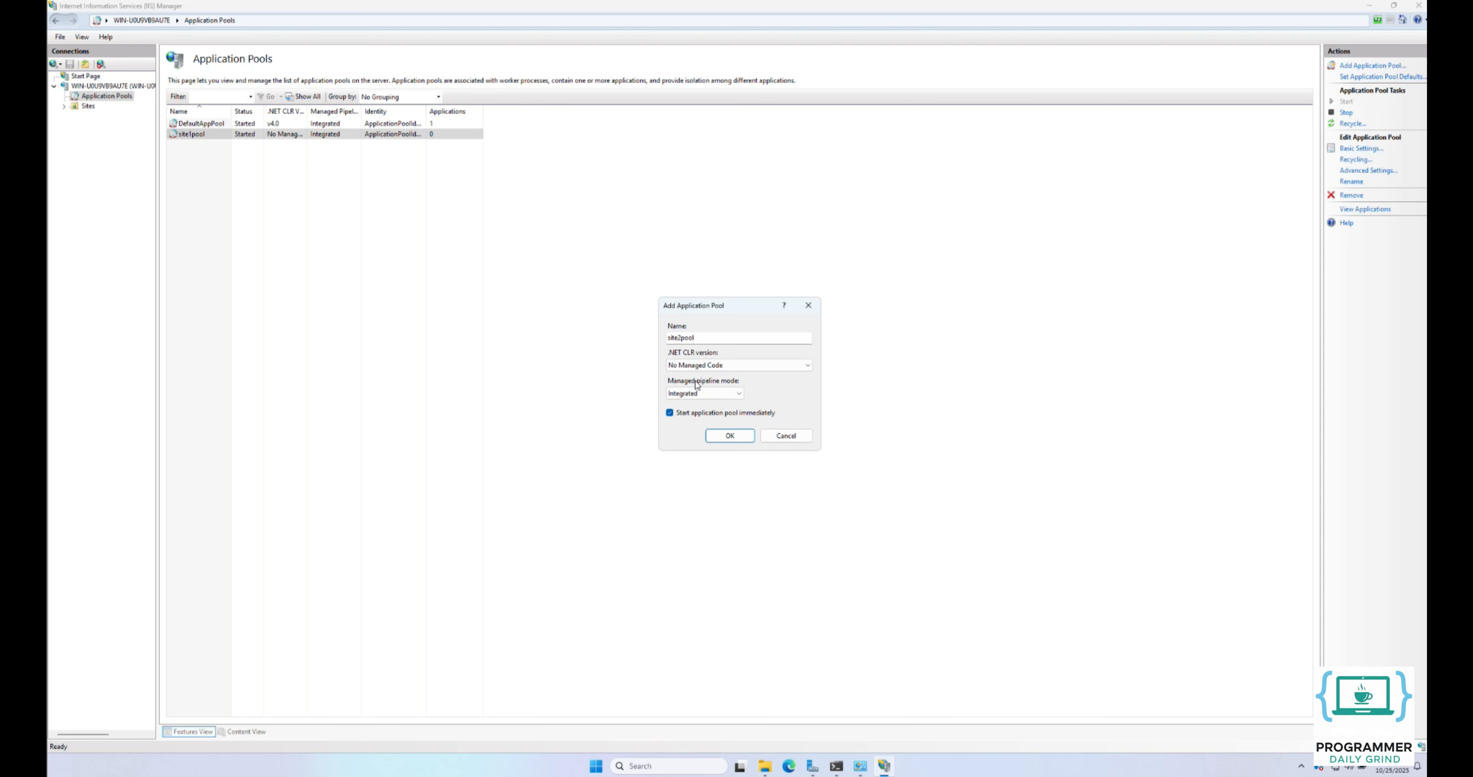
left_click(730, 435)
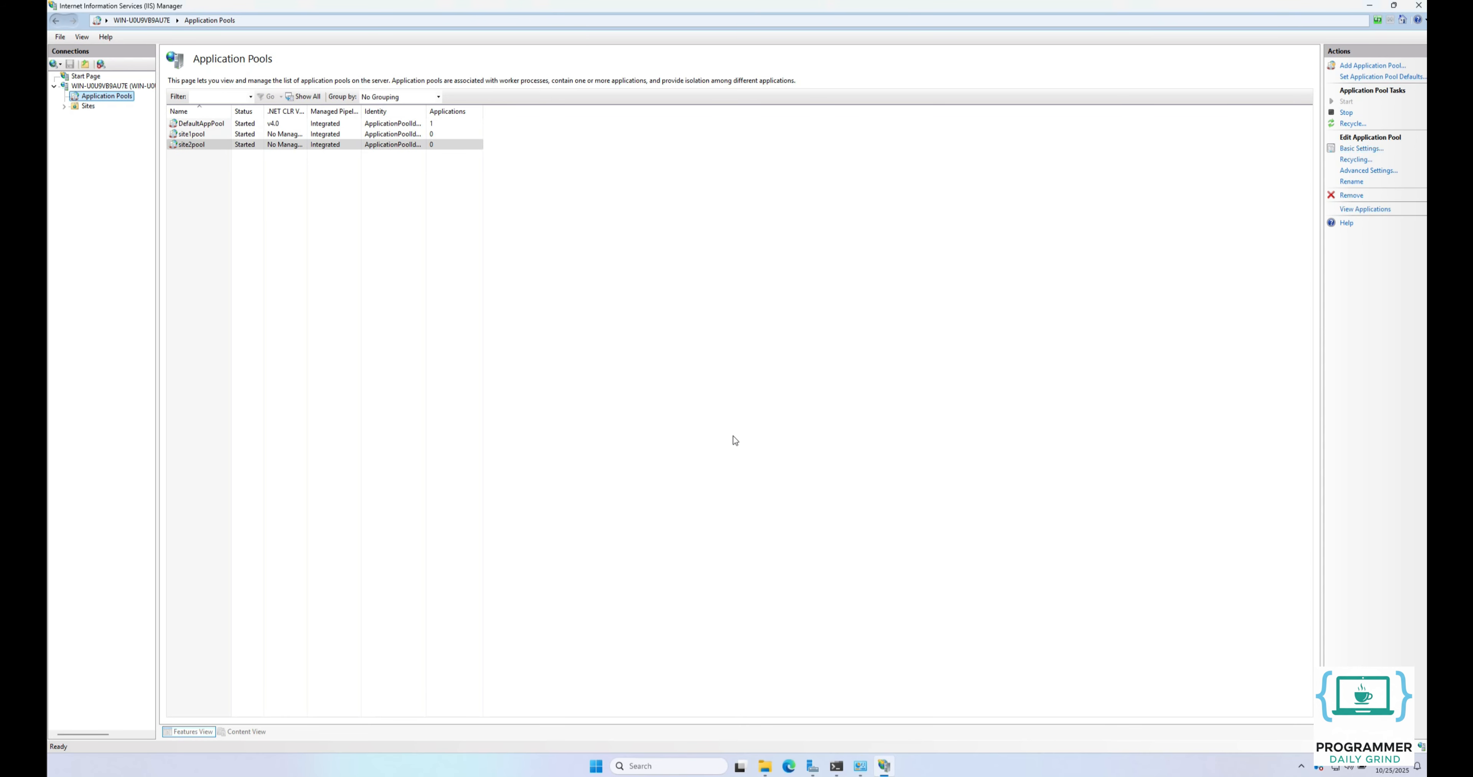
Add a third application pool named site3pool, using No Managed Code.
right_click(105, 97)
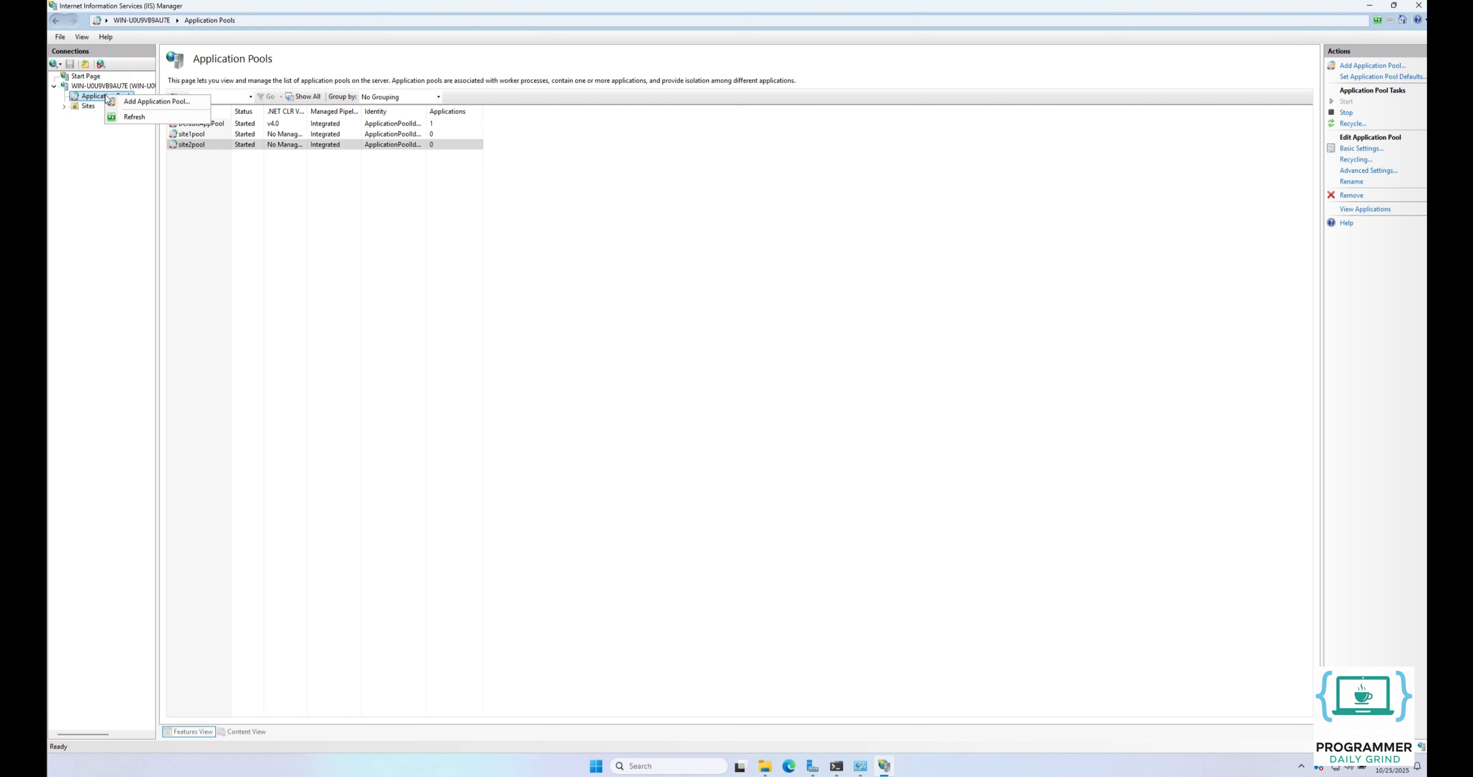
left_click(137, 102)
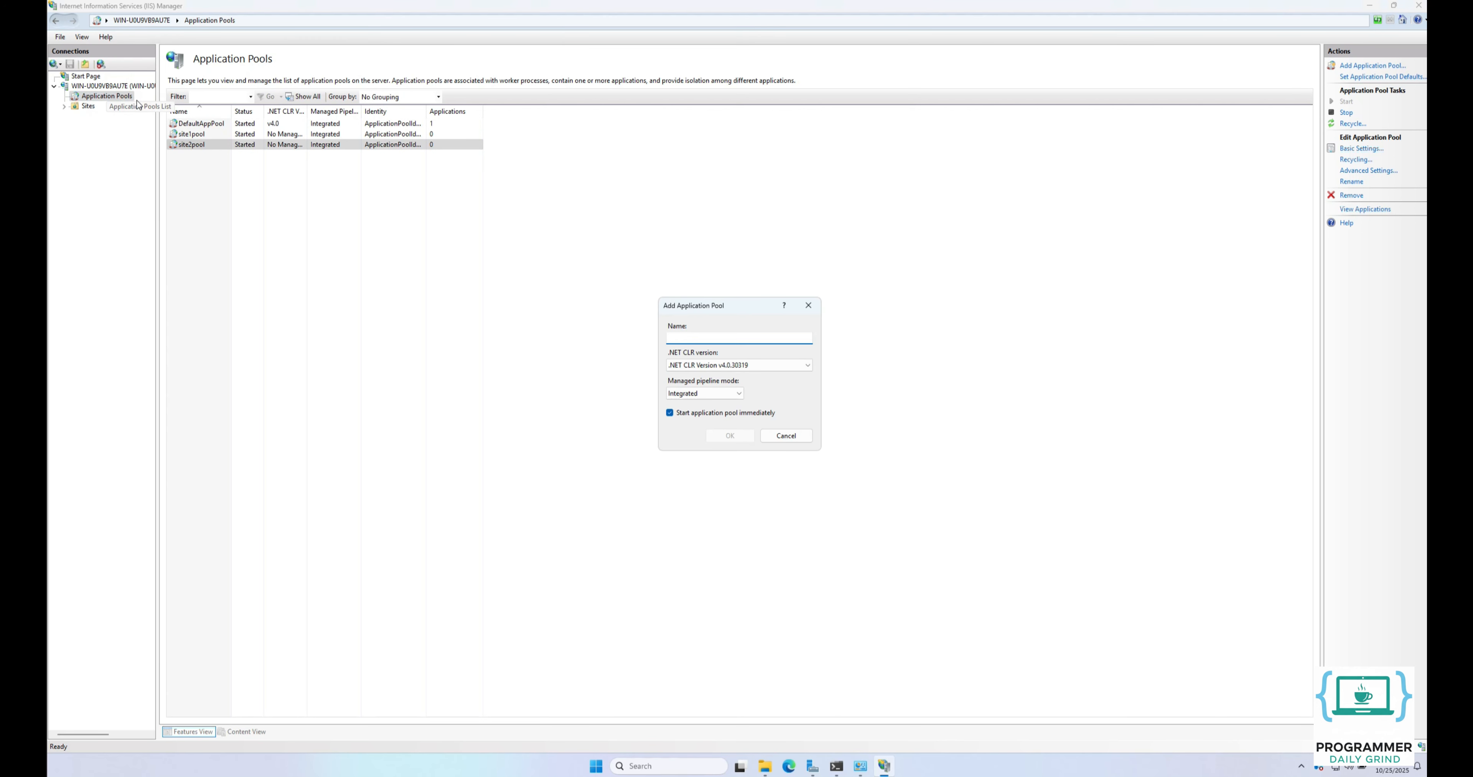
type("site3pool")
left_click(704, 366)
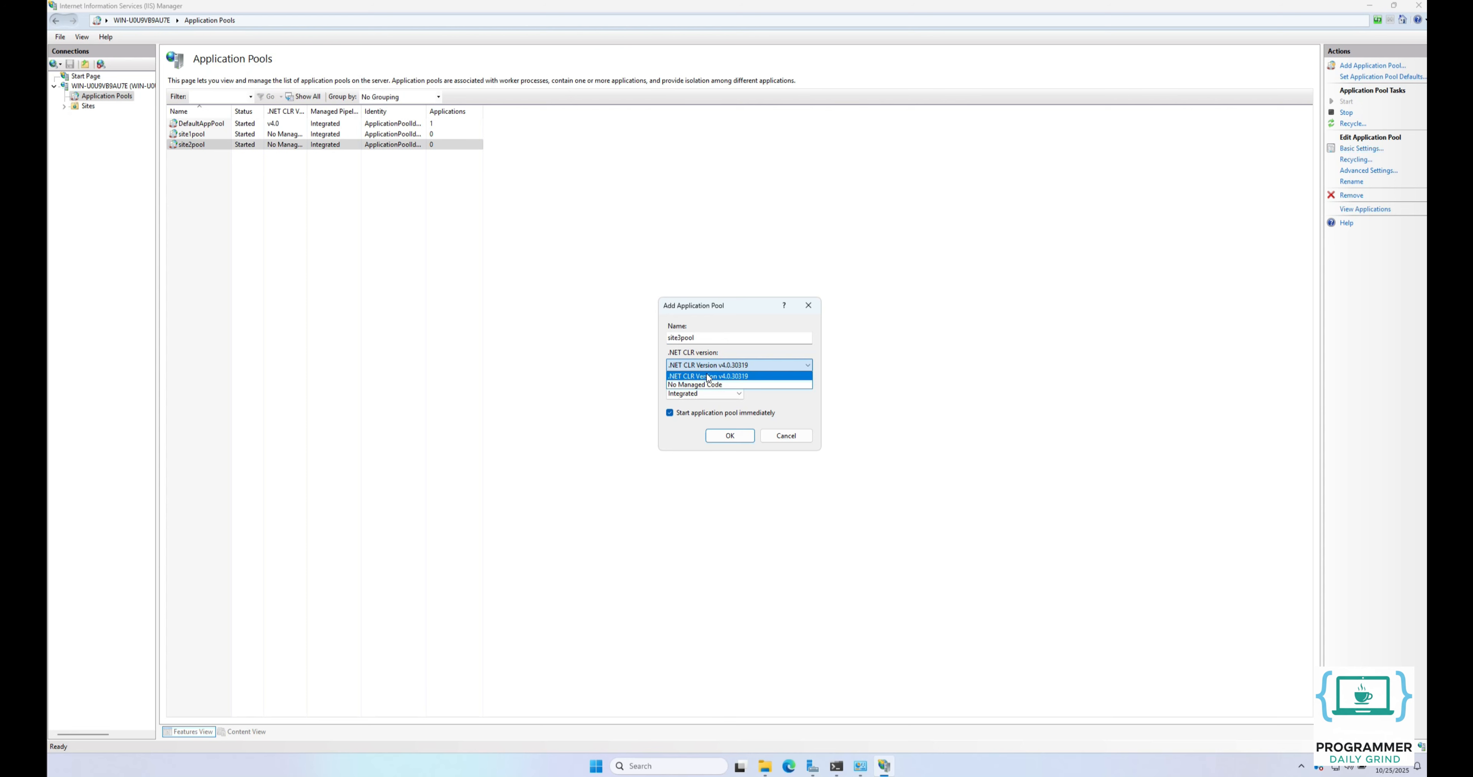
left_click(711, 385)
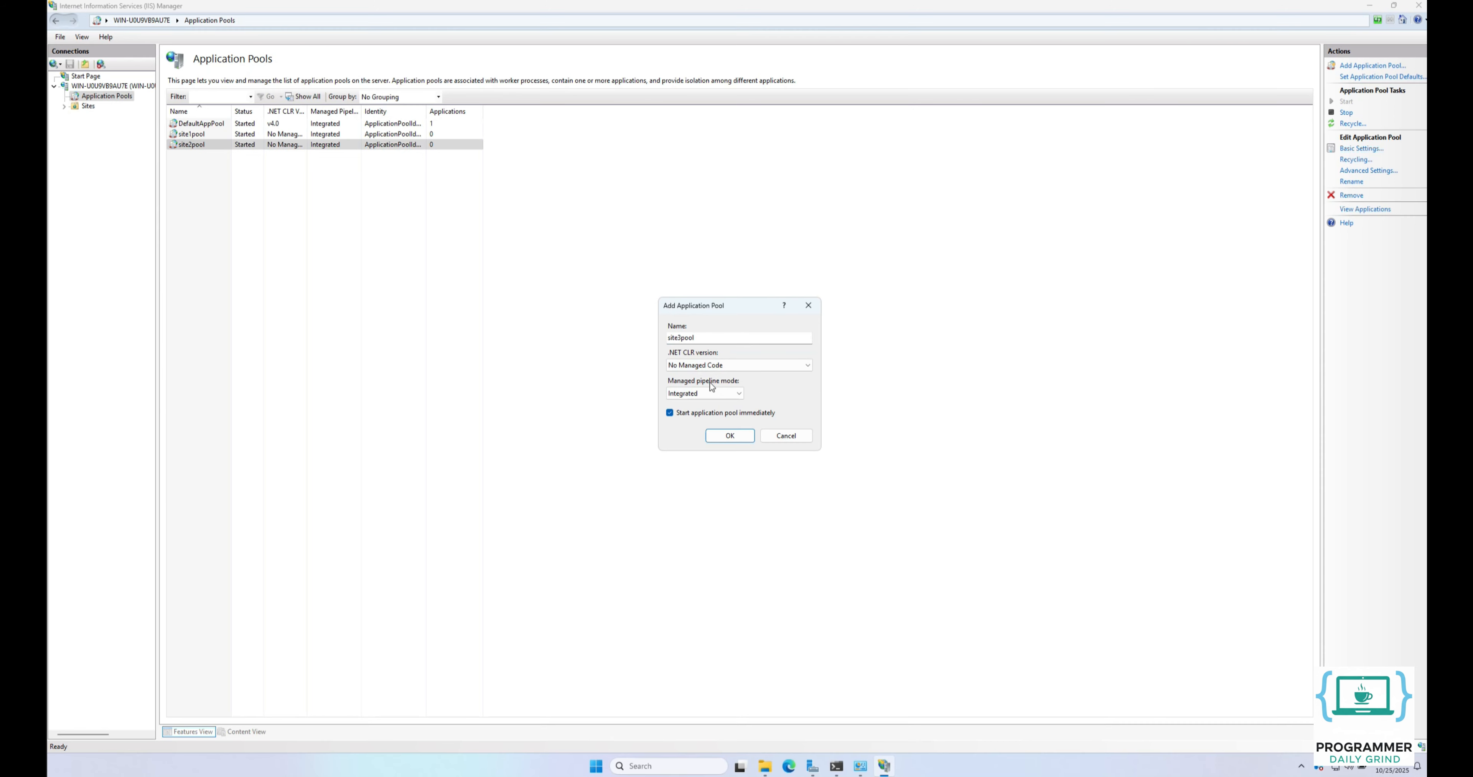
left_click(739, 440)
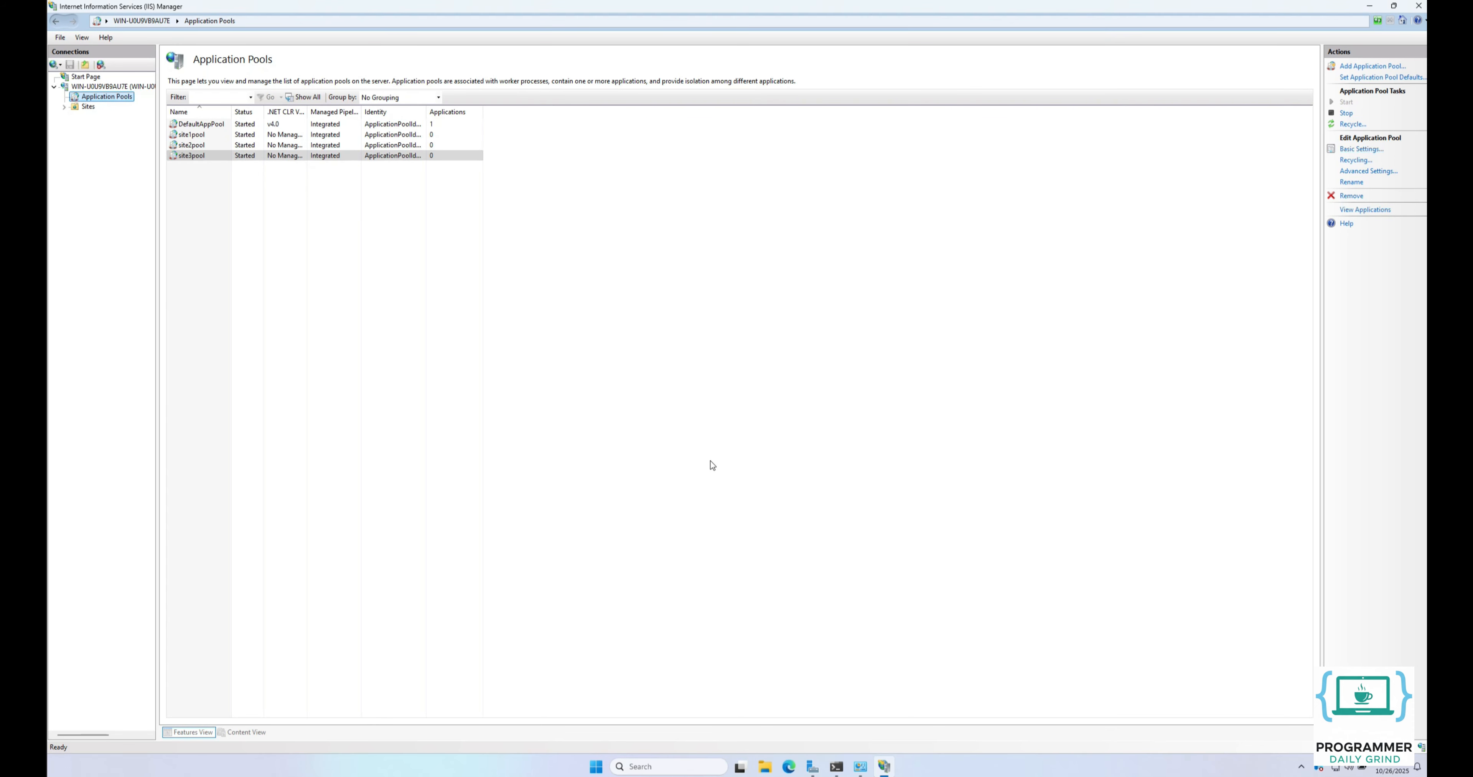
Start adding a website named site1 to the server's Sites and assign it the site1pool application pool.
left_click(88, 107)
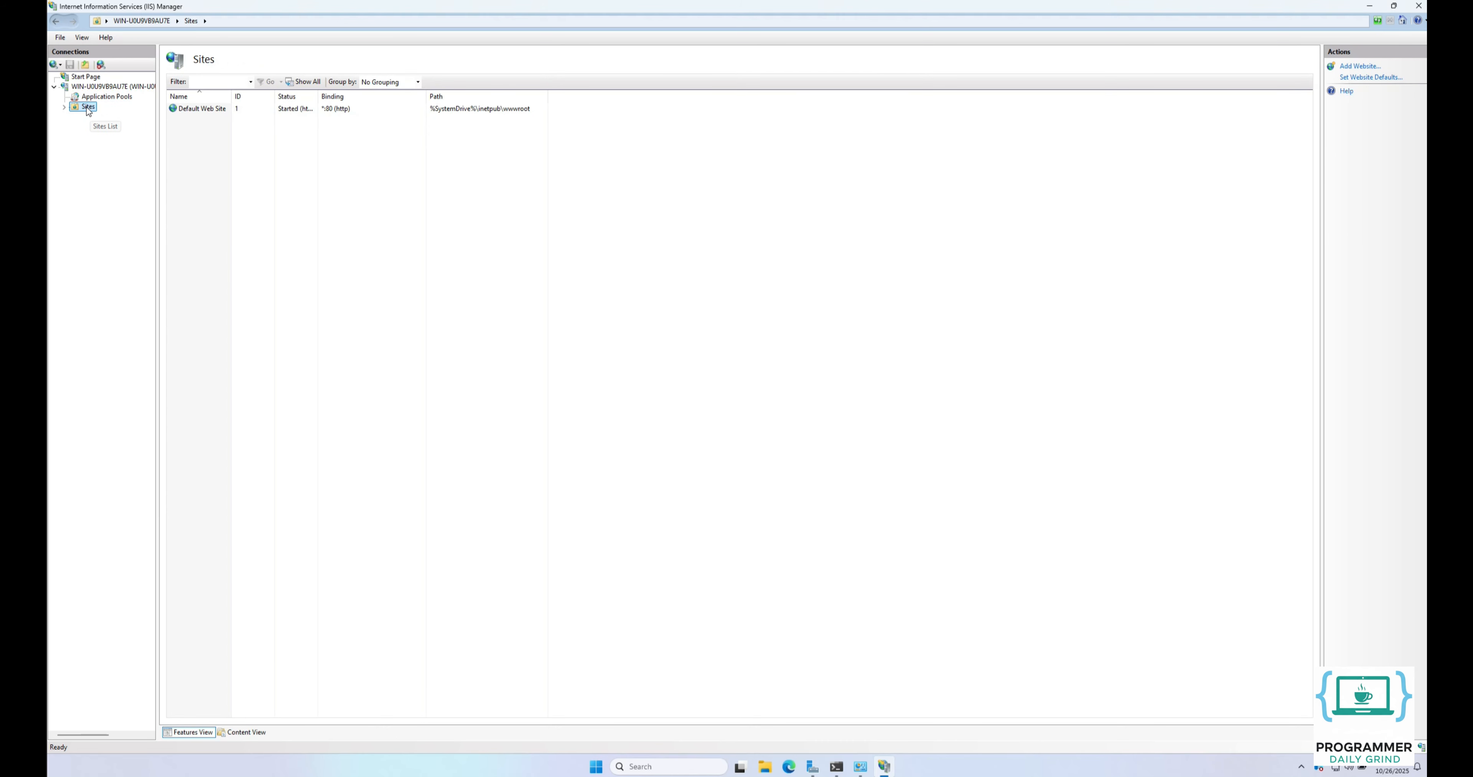
right_click(87, 107)
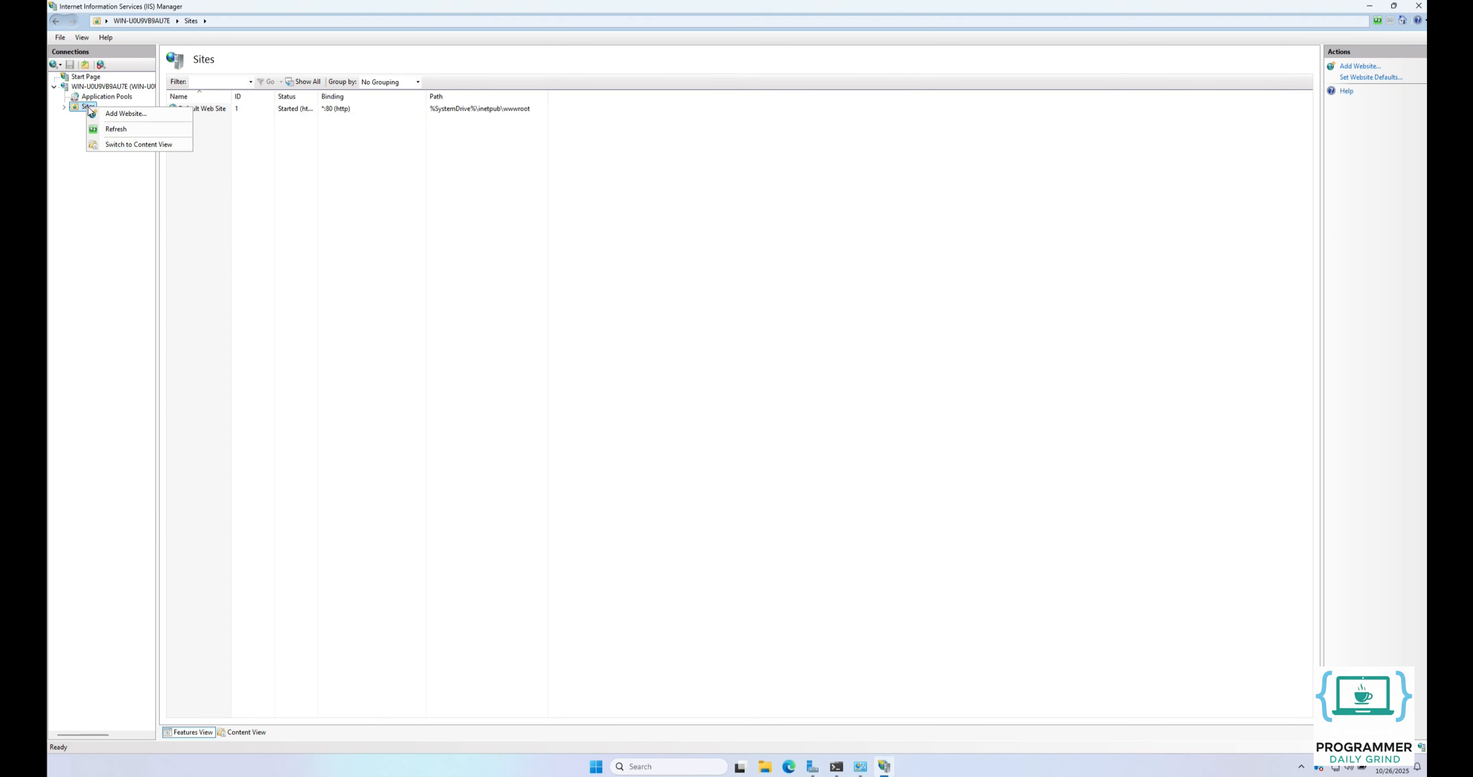
left_click(111, 114)
type("site1")
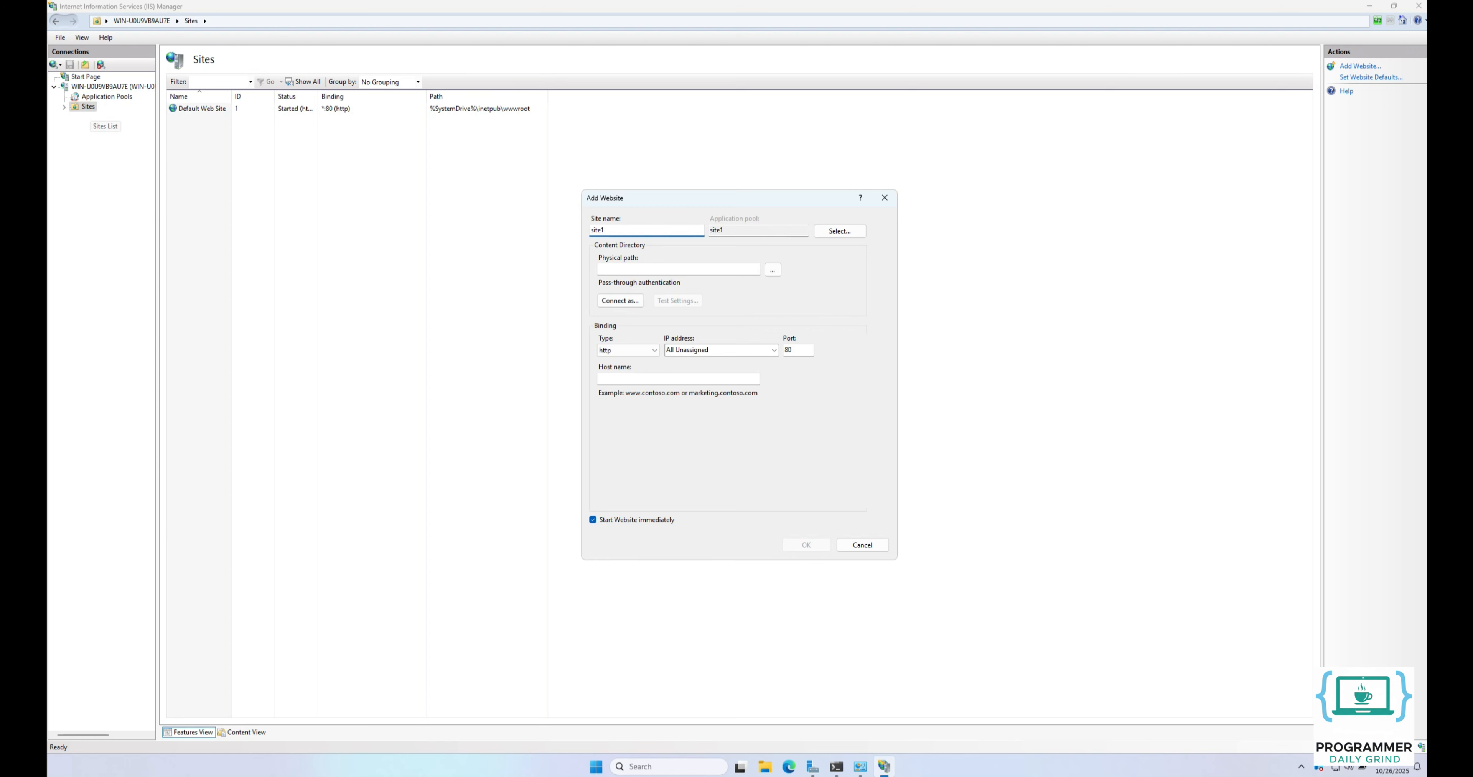
left_click(832, 232)
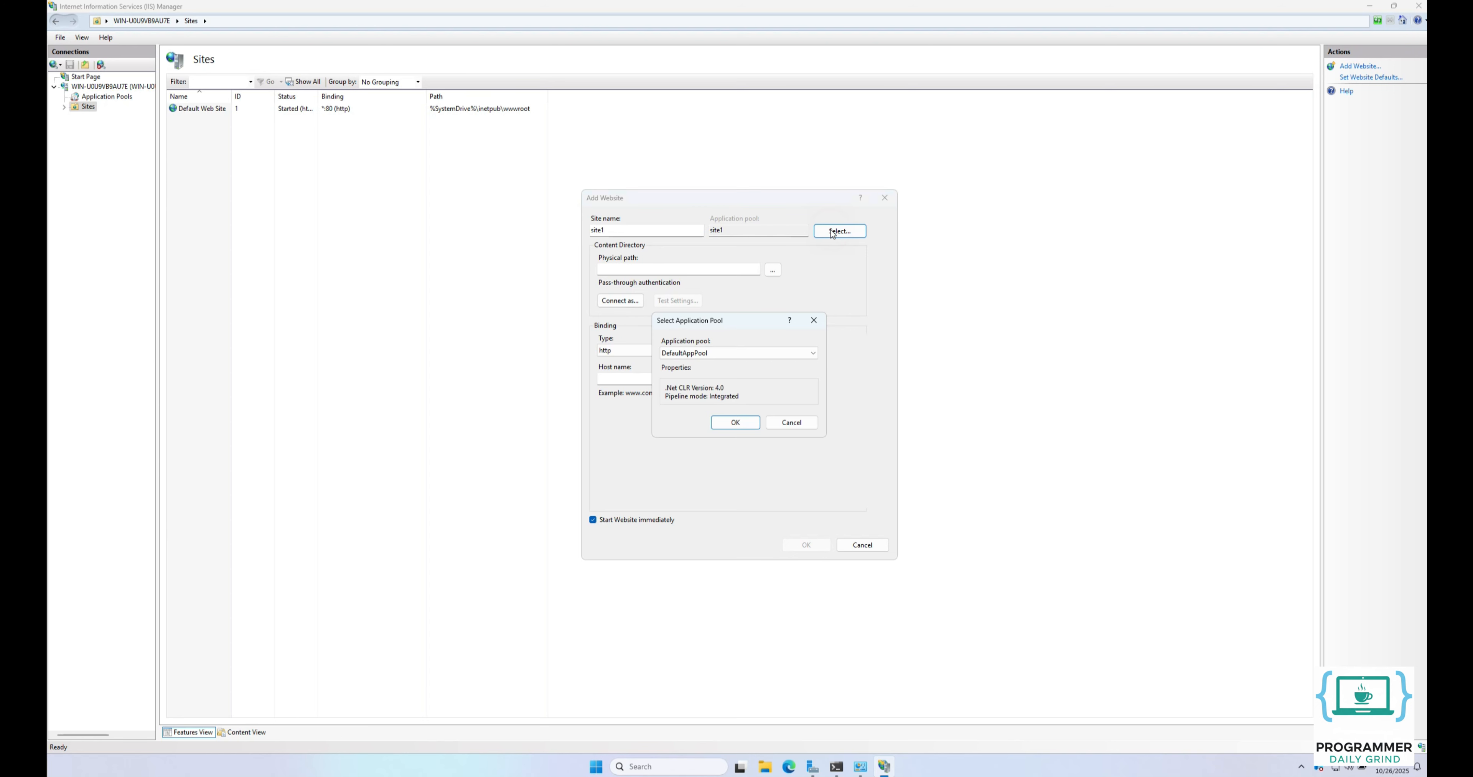
left_click(725, 354)
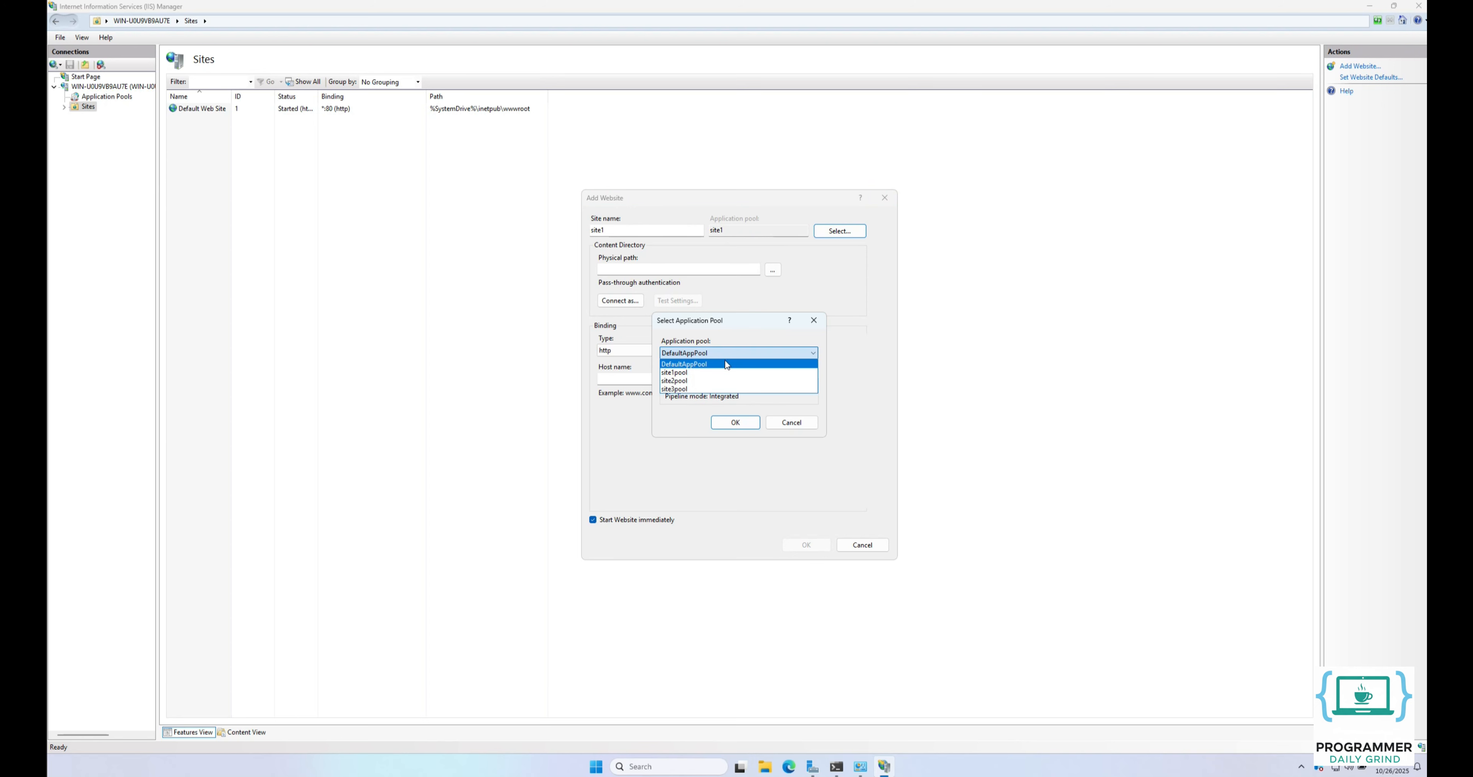
left_click(729, 370)
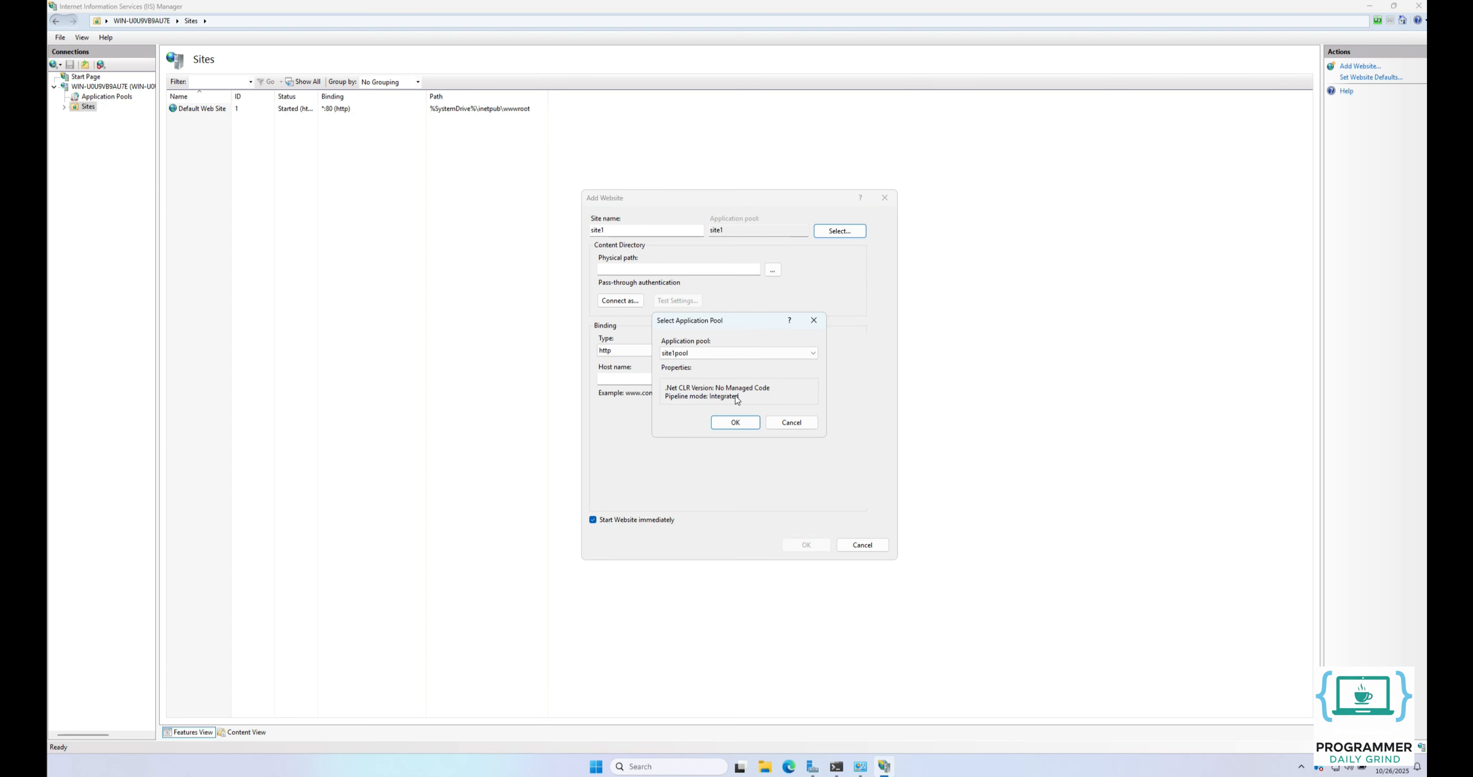
left_click(736, 423)
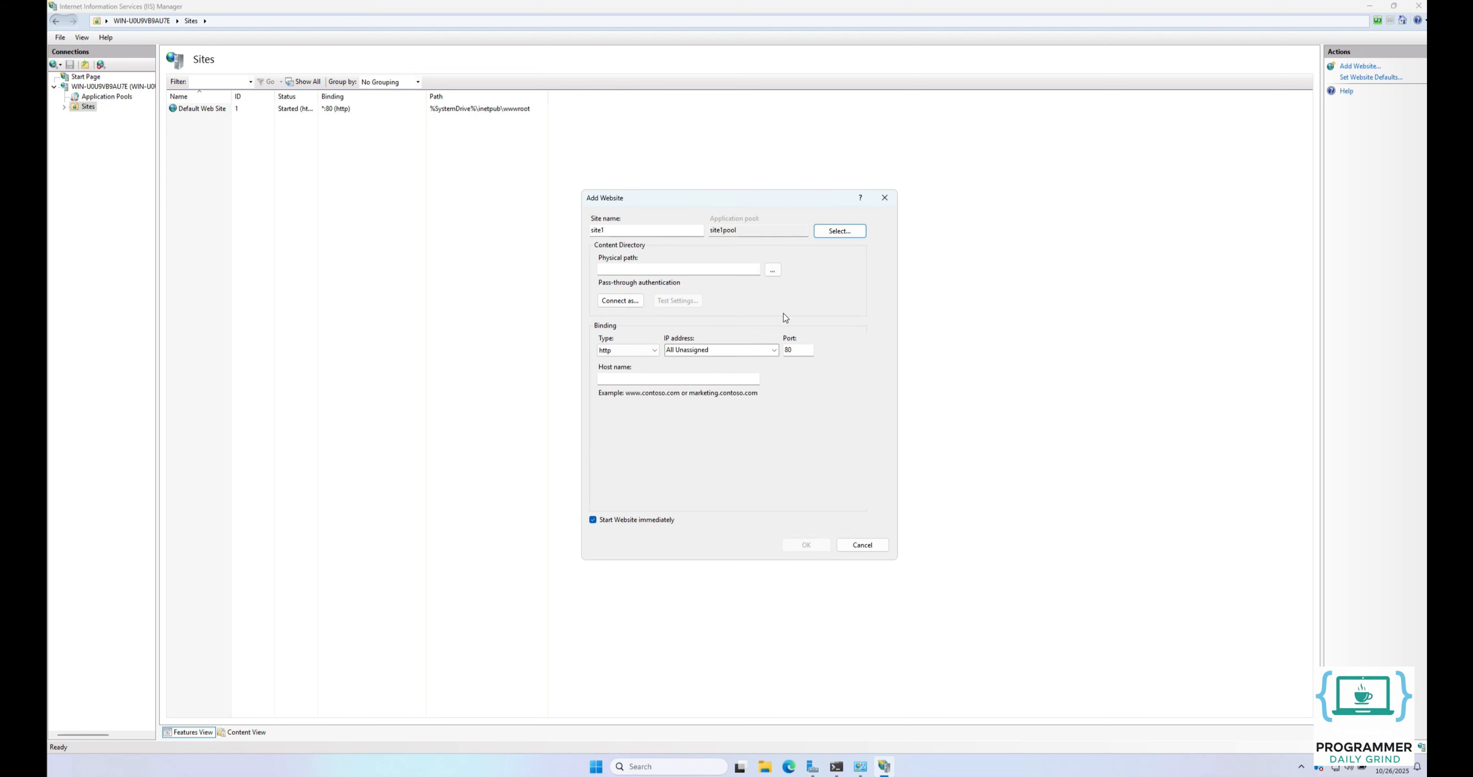
Set the physical path of site1 to the folder C:\websites\site1.
left_click(774, 273)
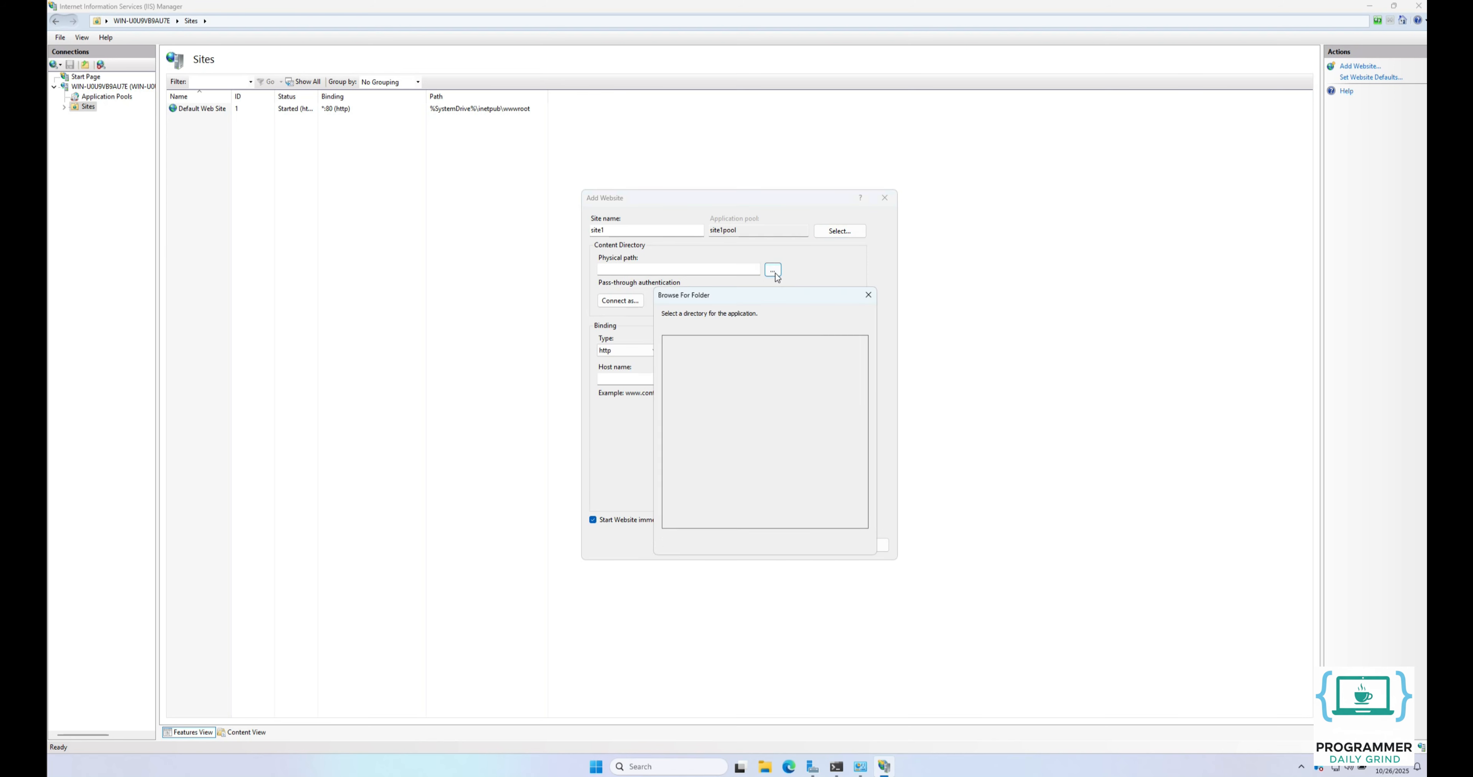
left_click(676, 461)
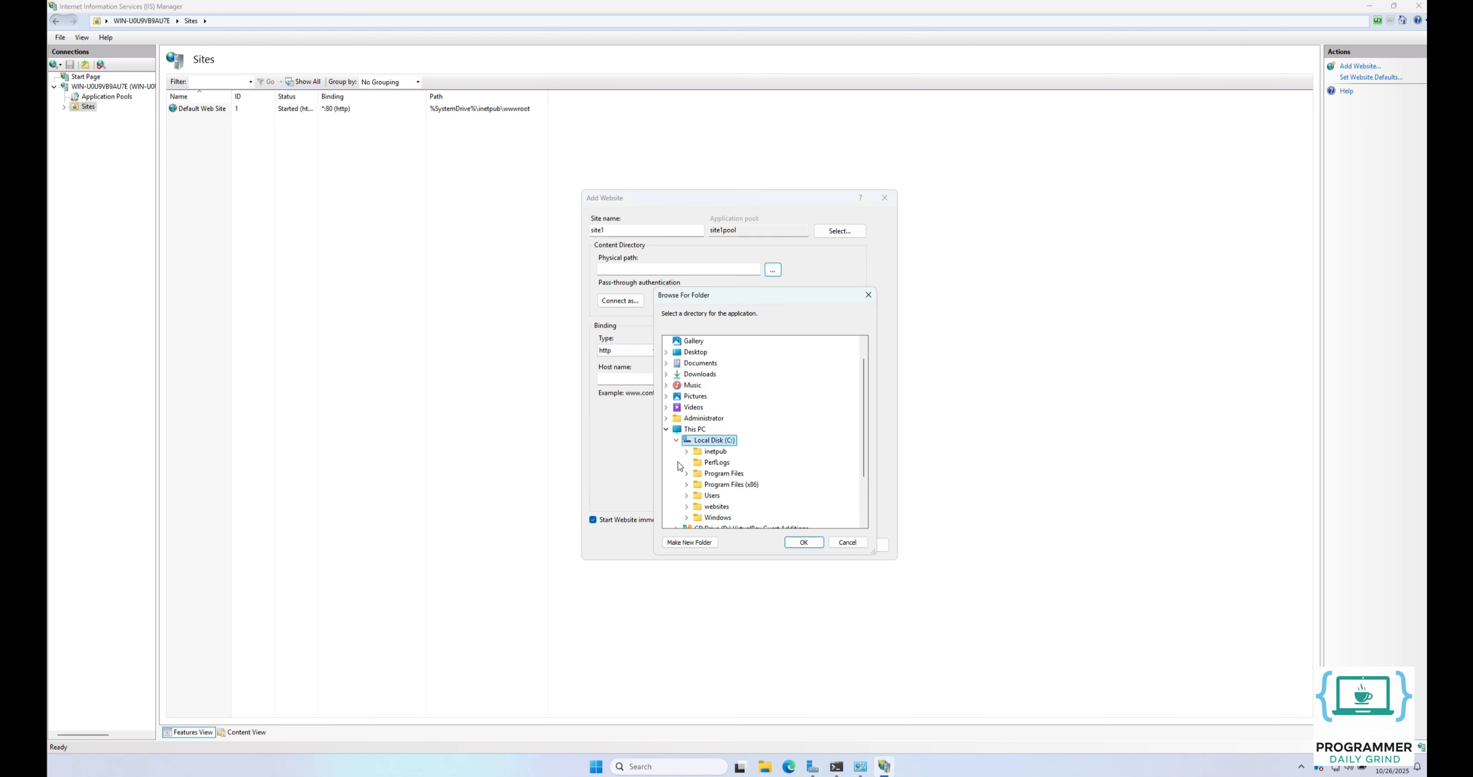
left_click(686, 506)
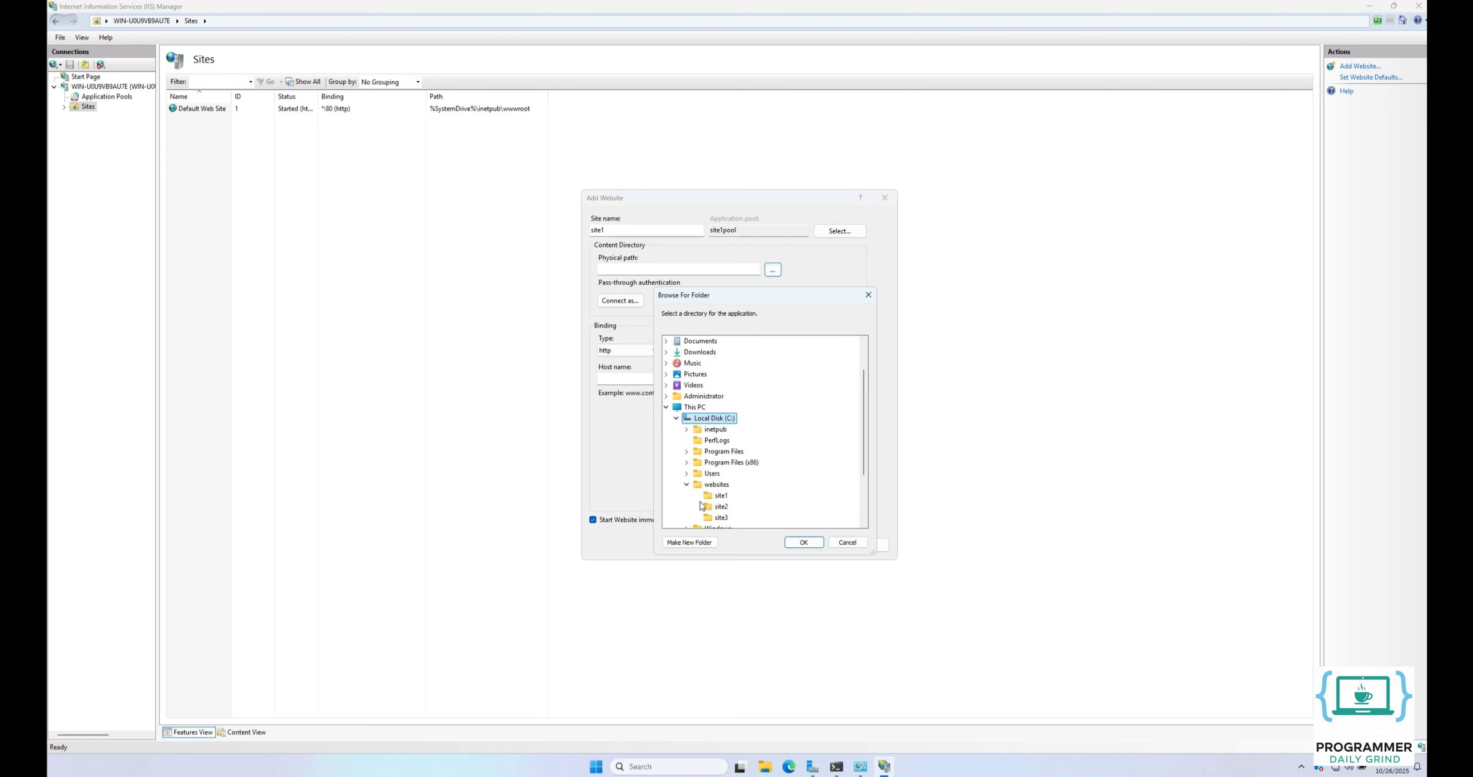
left_click(716, 498)
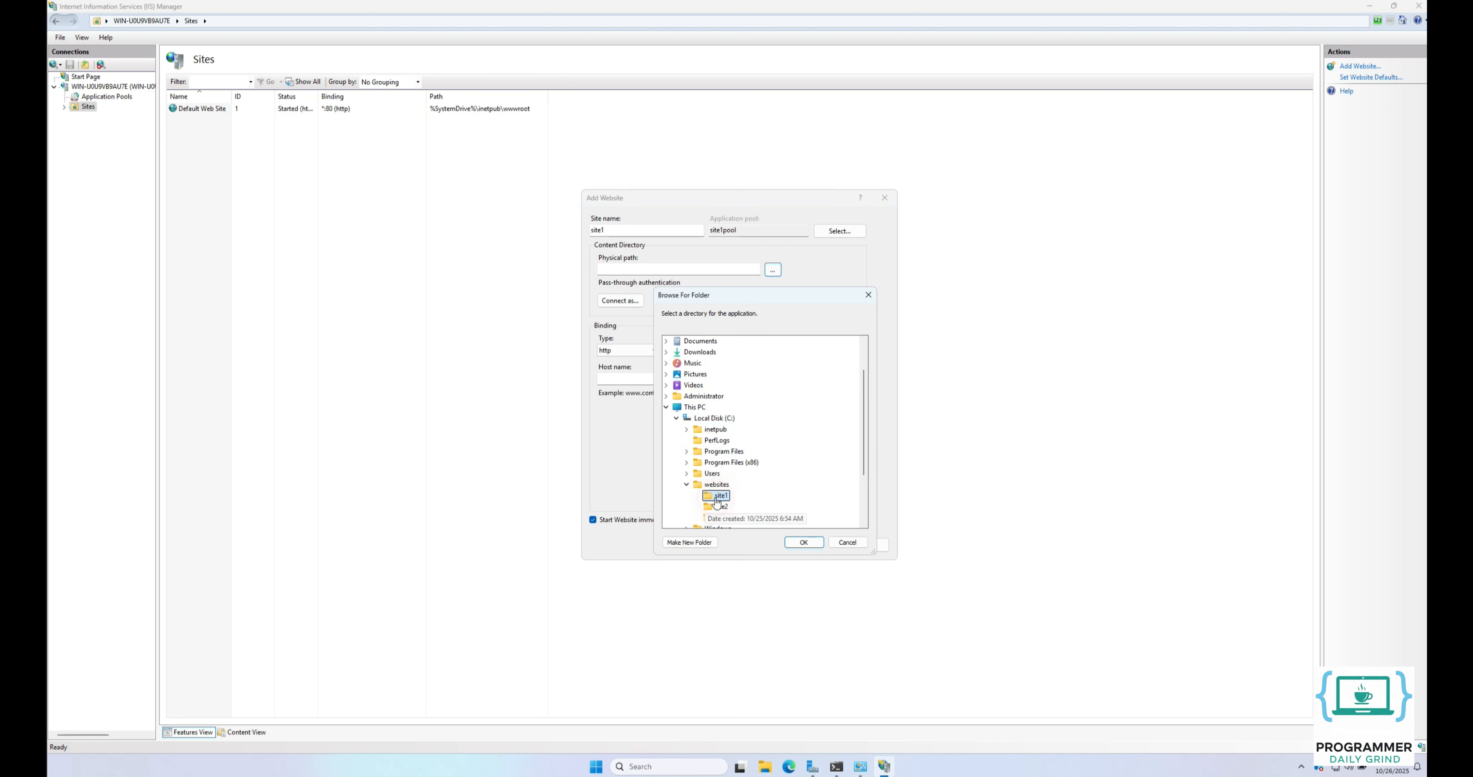
left_click(803, 543)
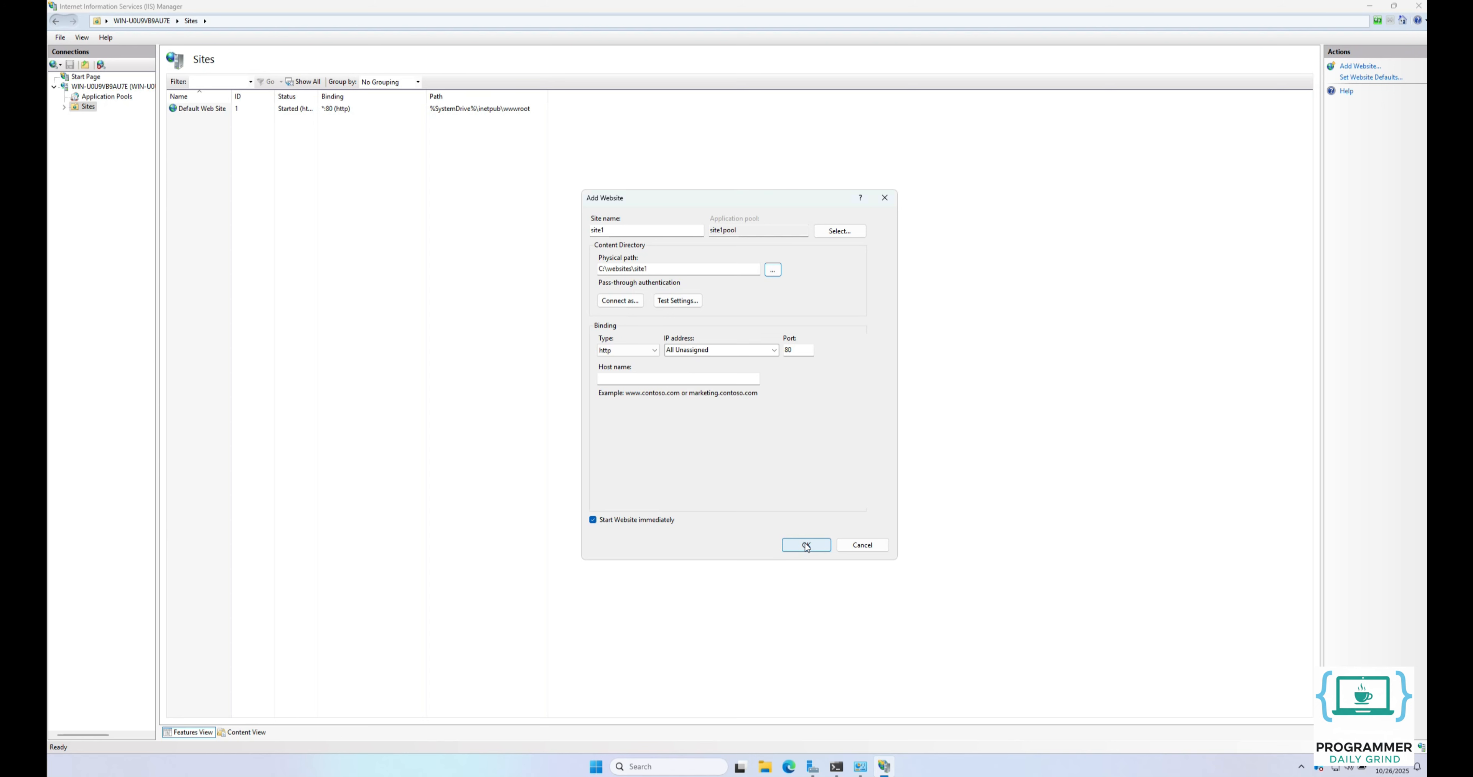
Bind site1 to the IP address 192.168.100.10 and create the website.
left_click(777, 354)
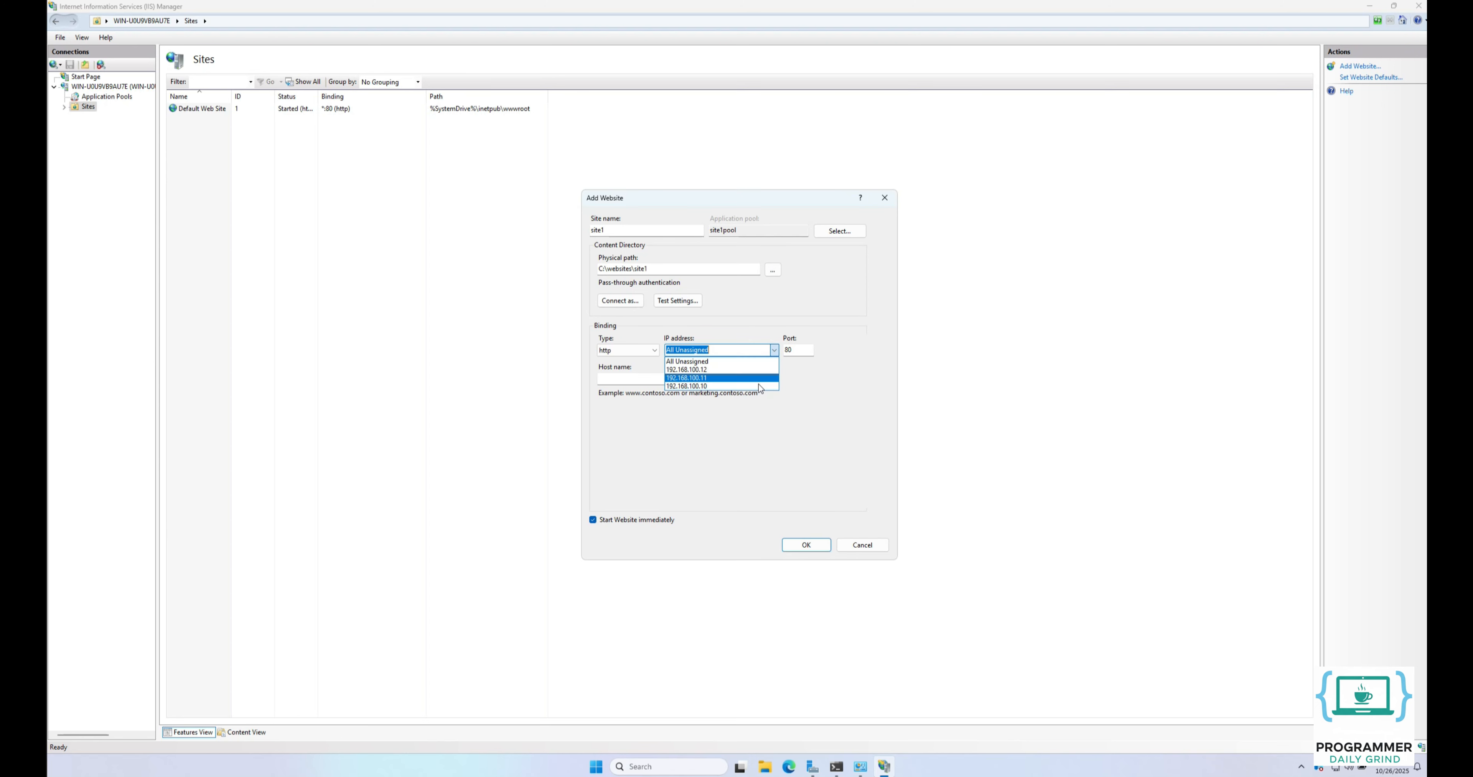
left_click(760, 387)
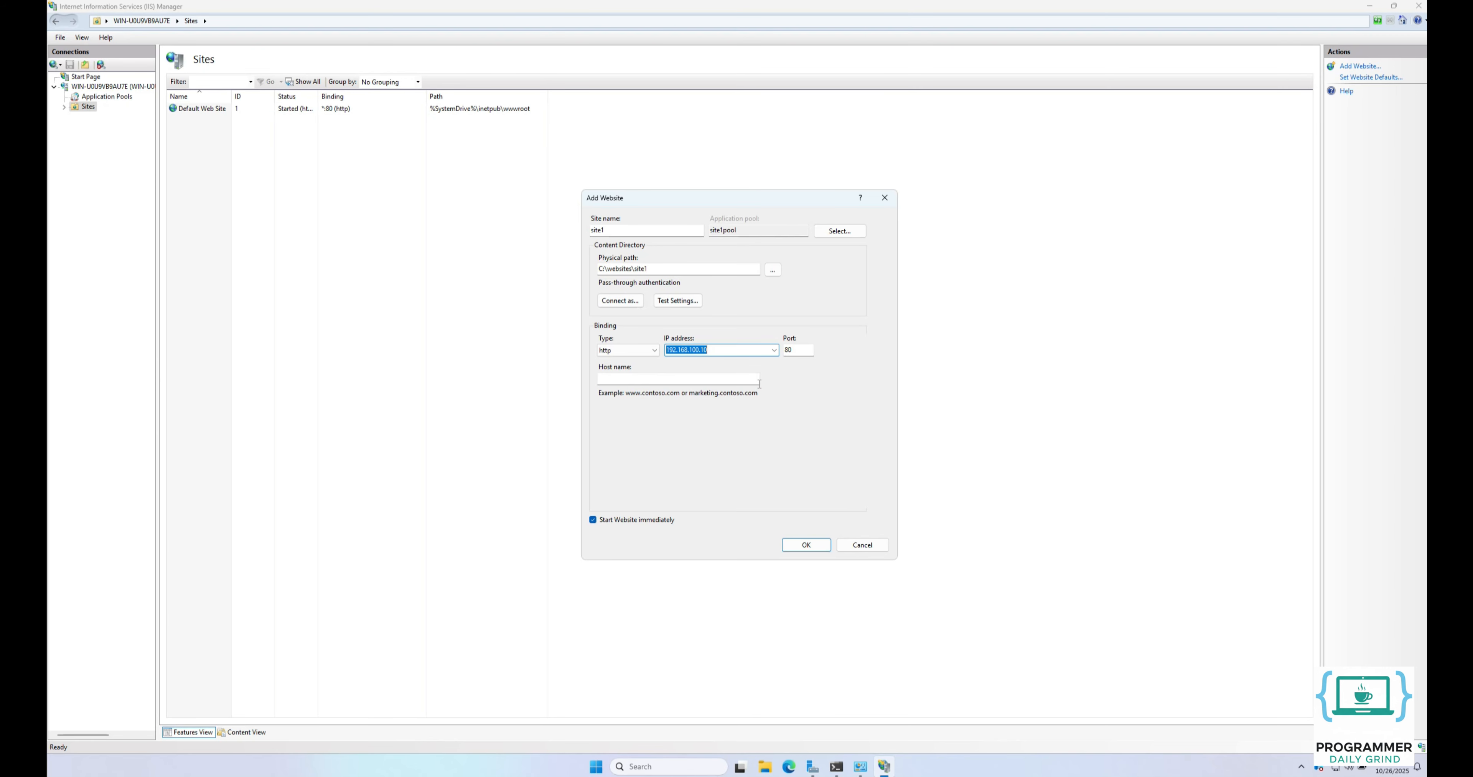
left_click(810, 538)
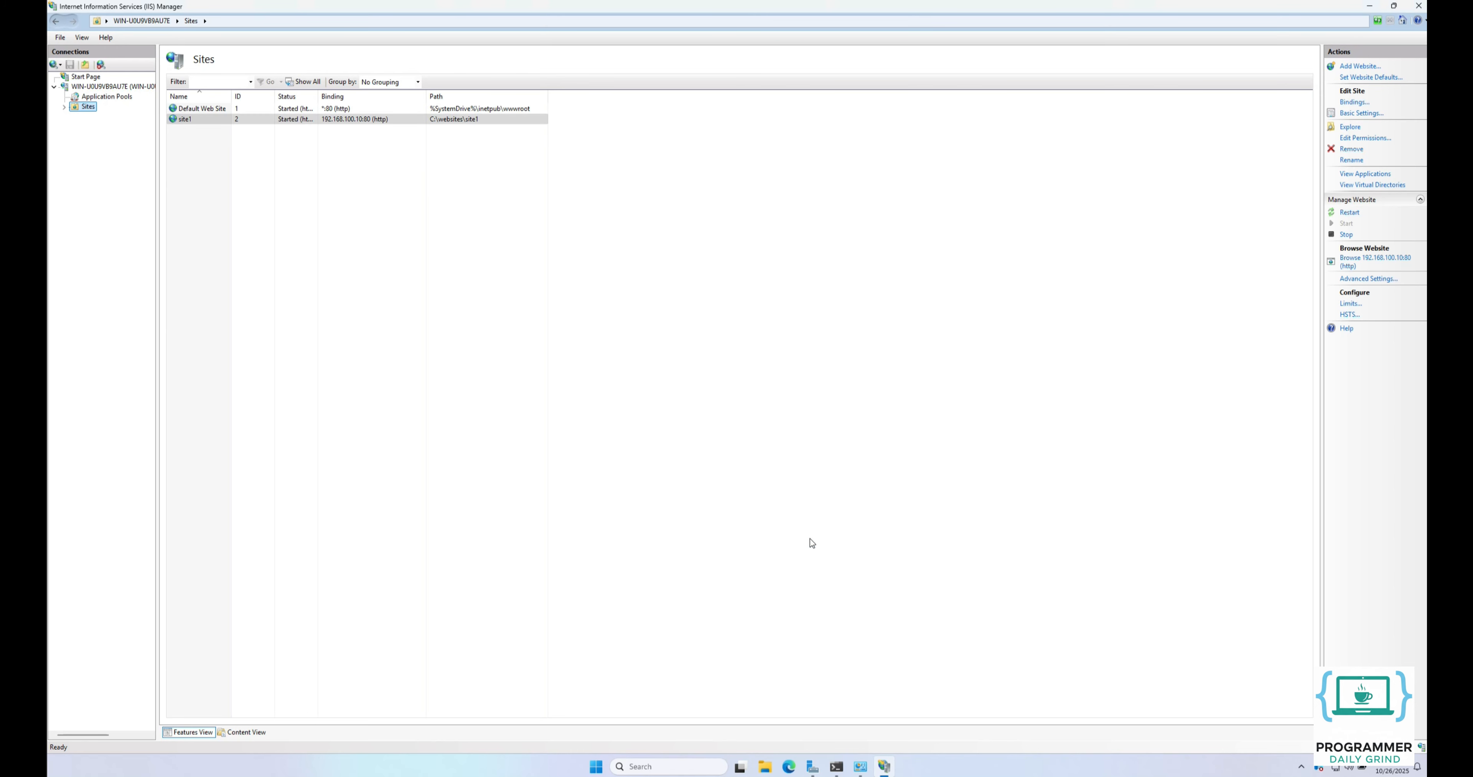
Start adding a second website named site2 and assign it the site2pool application pool.
right_click(86, 105)
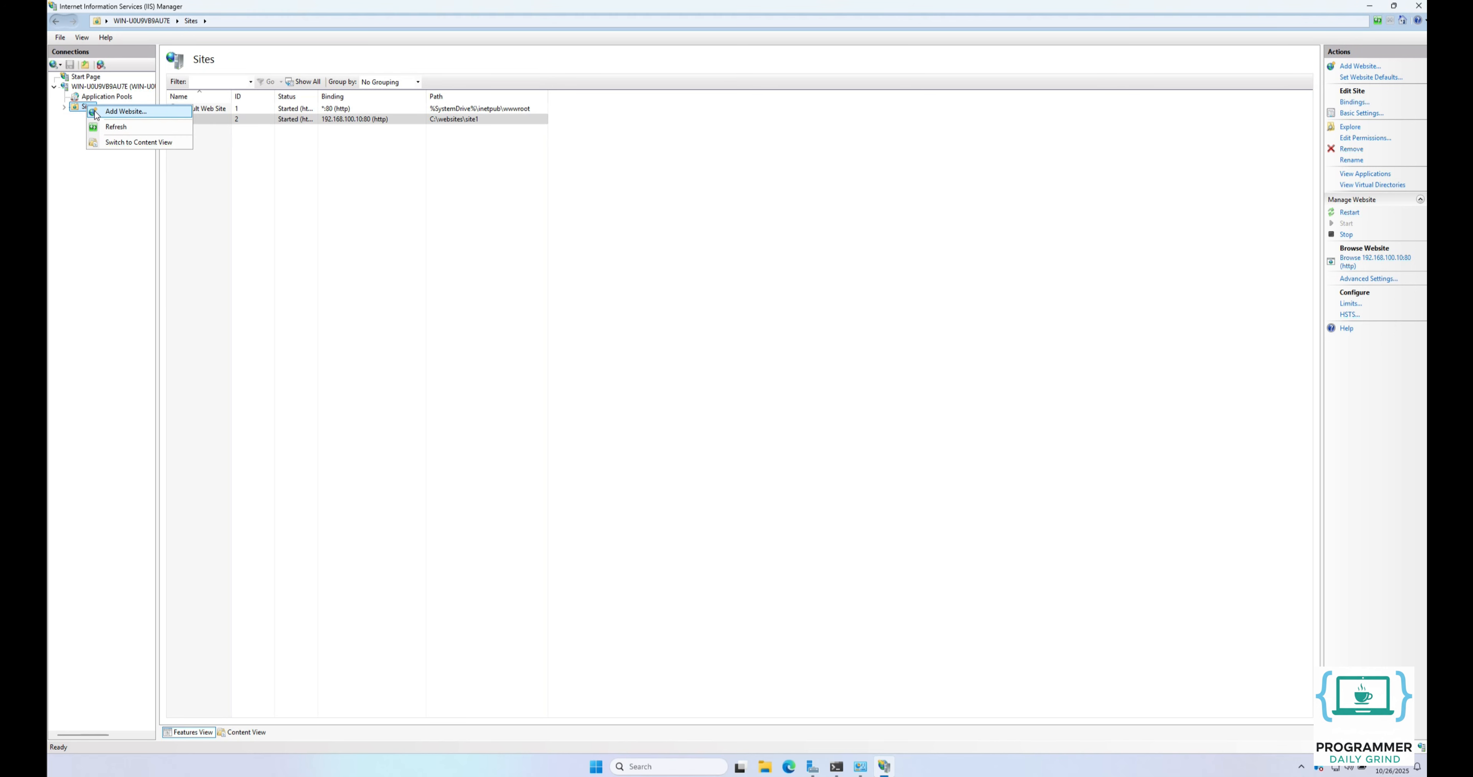
left_click(96, 112)
type("site2")
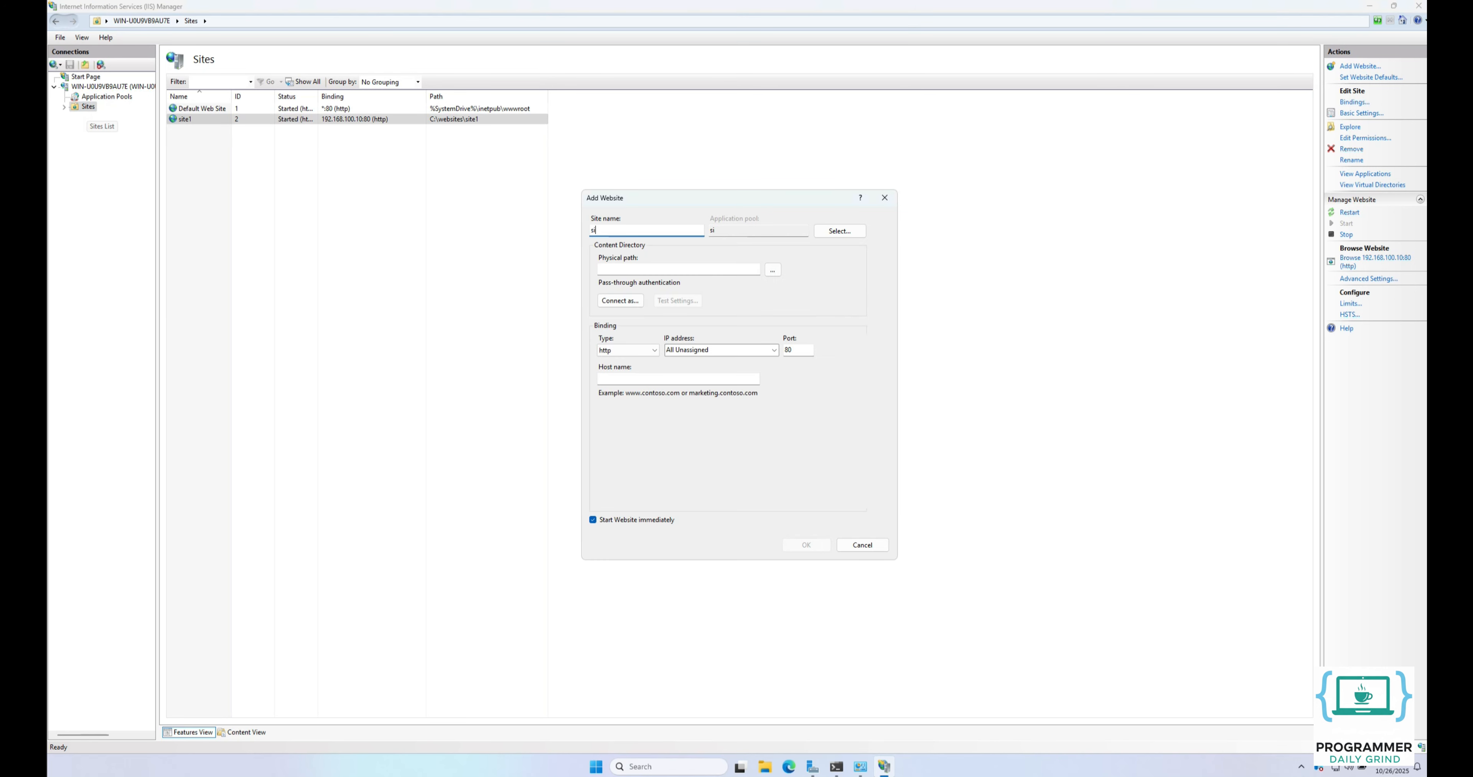
left_click(839, 231)
left_click(739, 353)
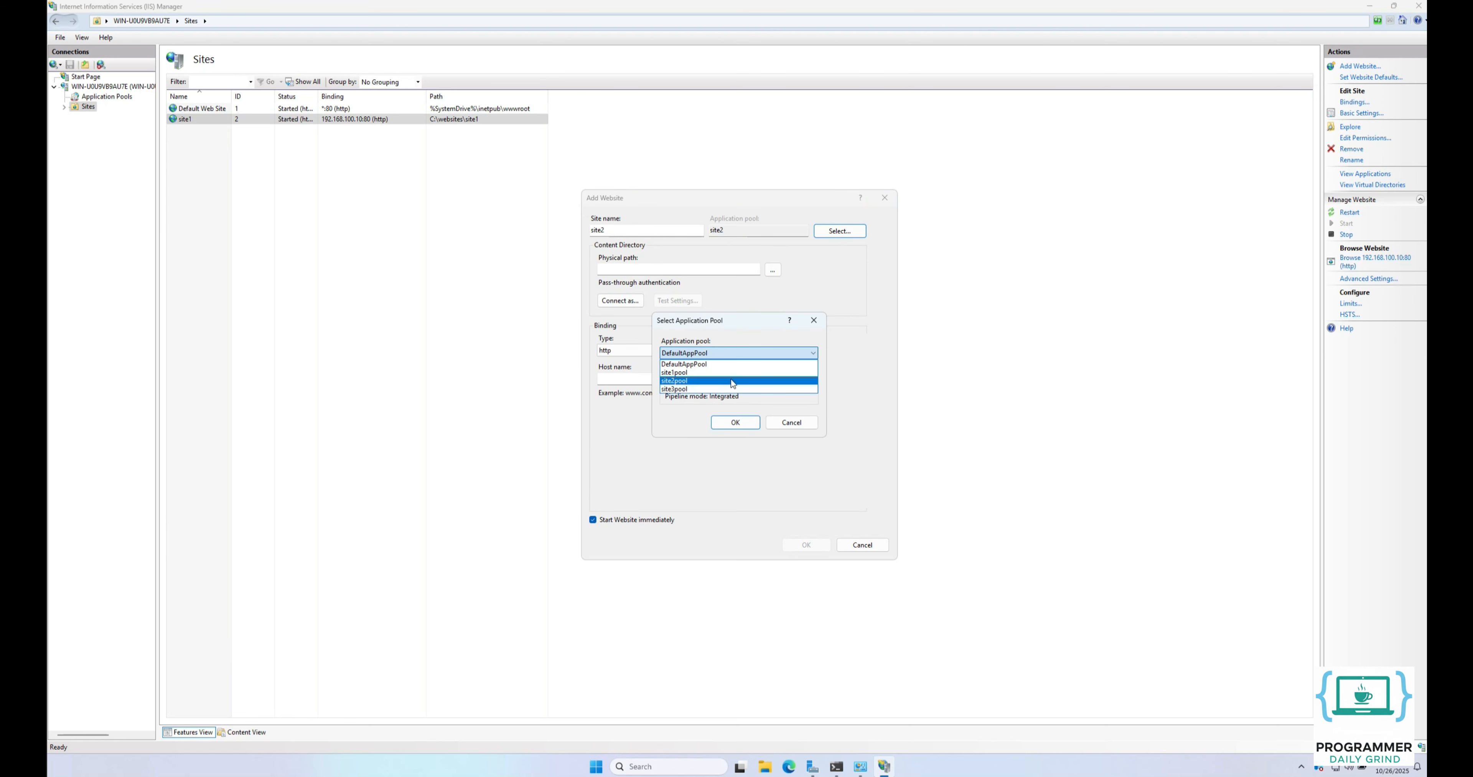
left_click(731, 378)
left_click(736, 422)
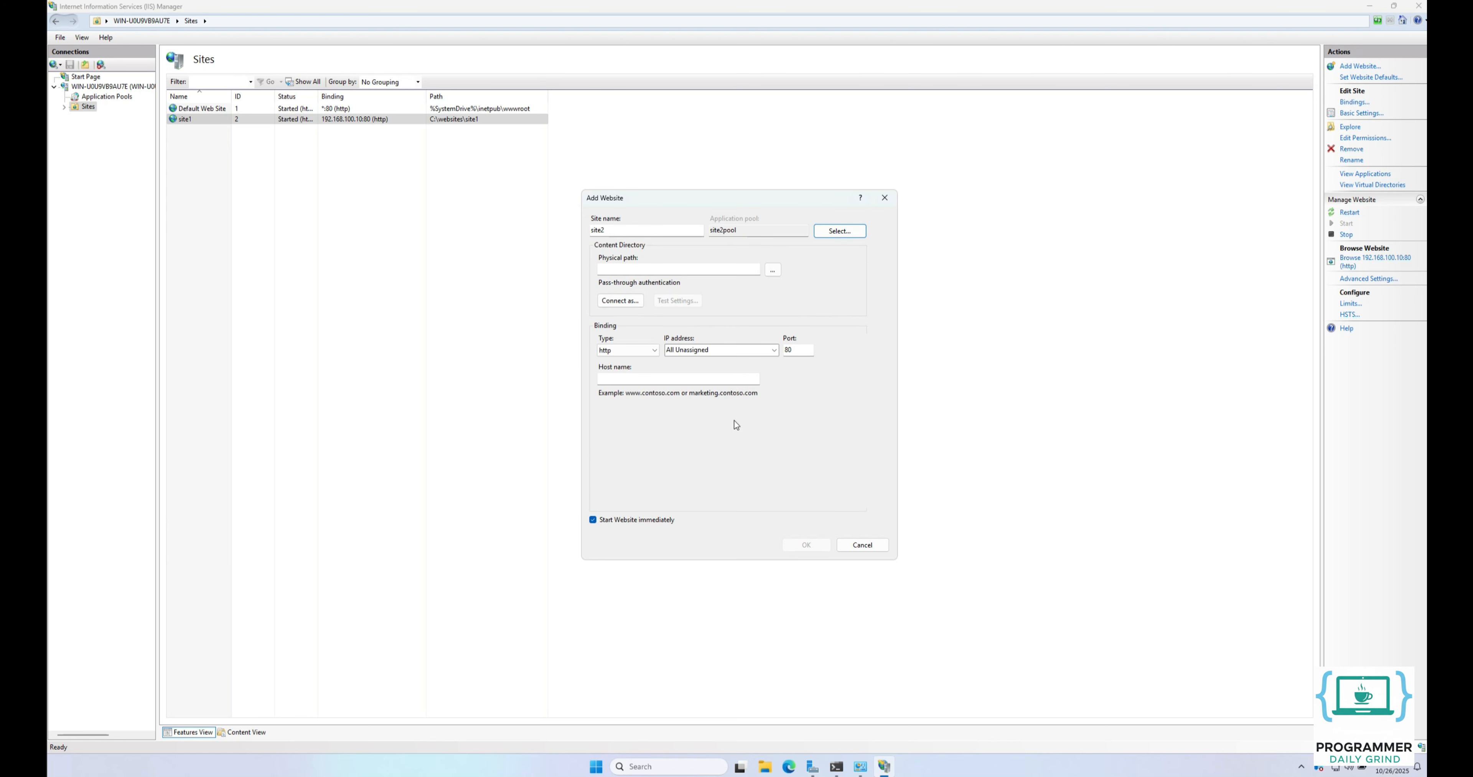
Set the physical path of site2 to the folder C:\websites\site2.
left_click(773, 270)
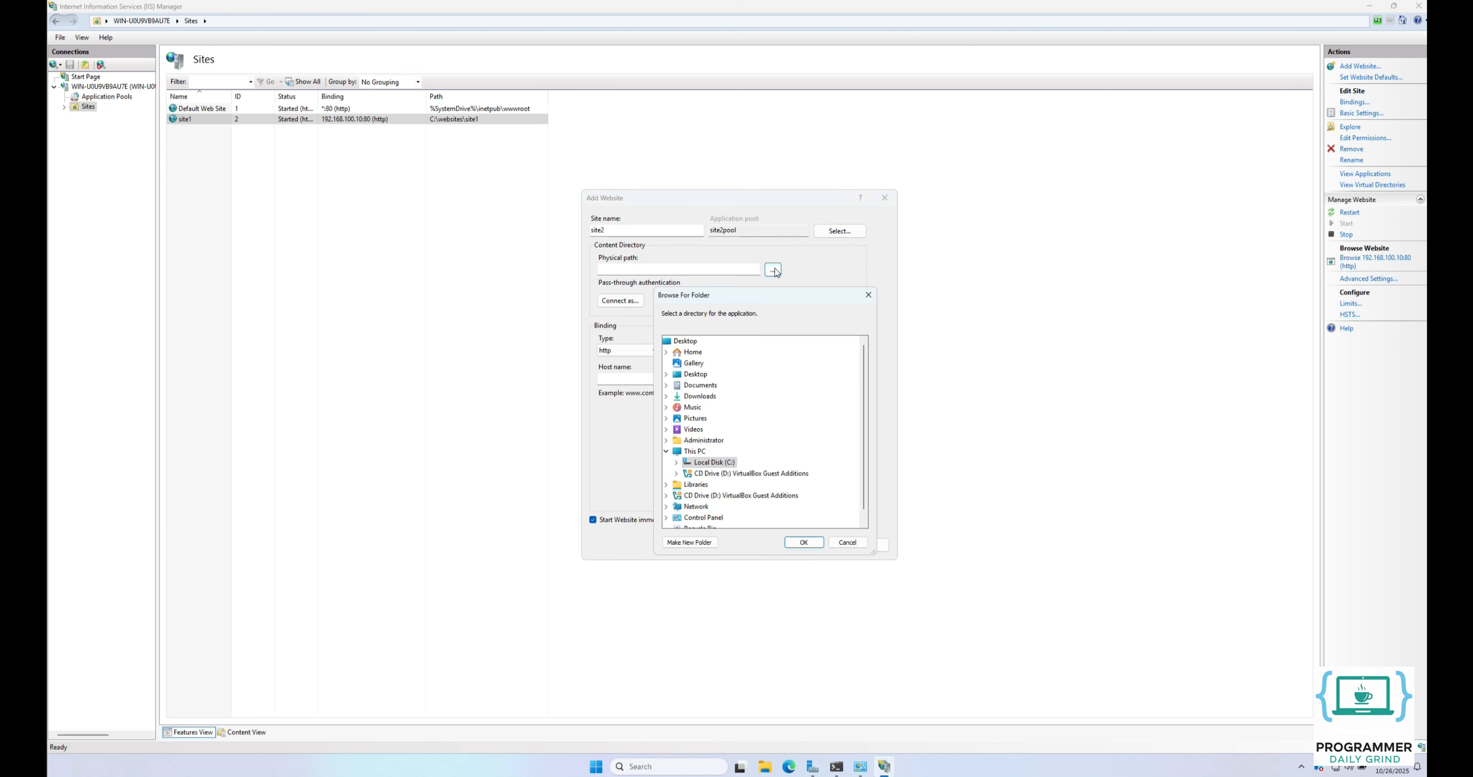
left_click(676, 463)
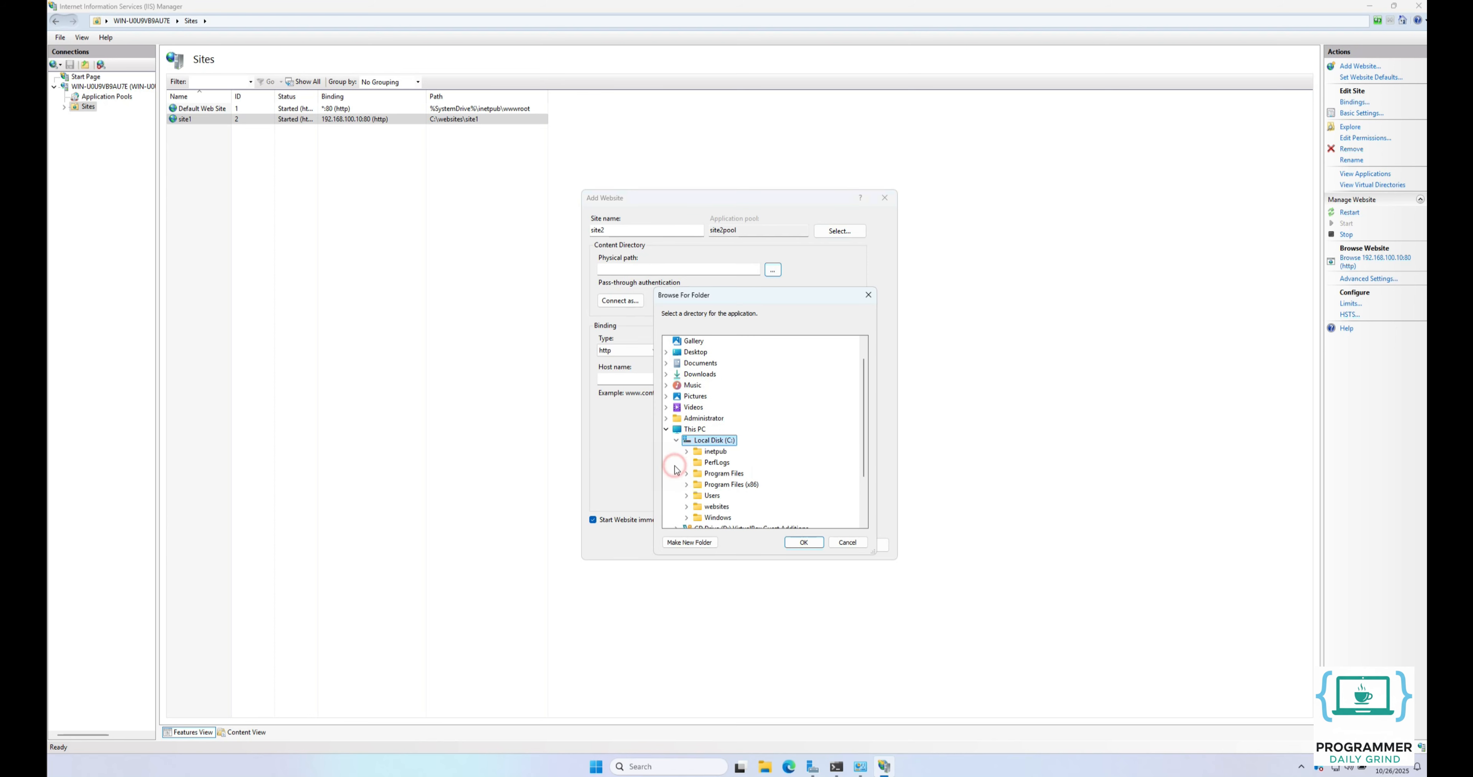
left_click(686, 506)
left_click(712, 508)
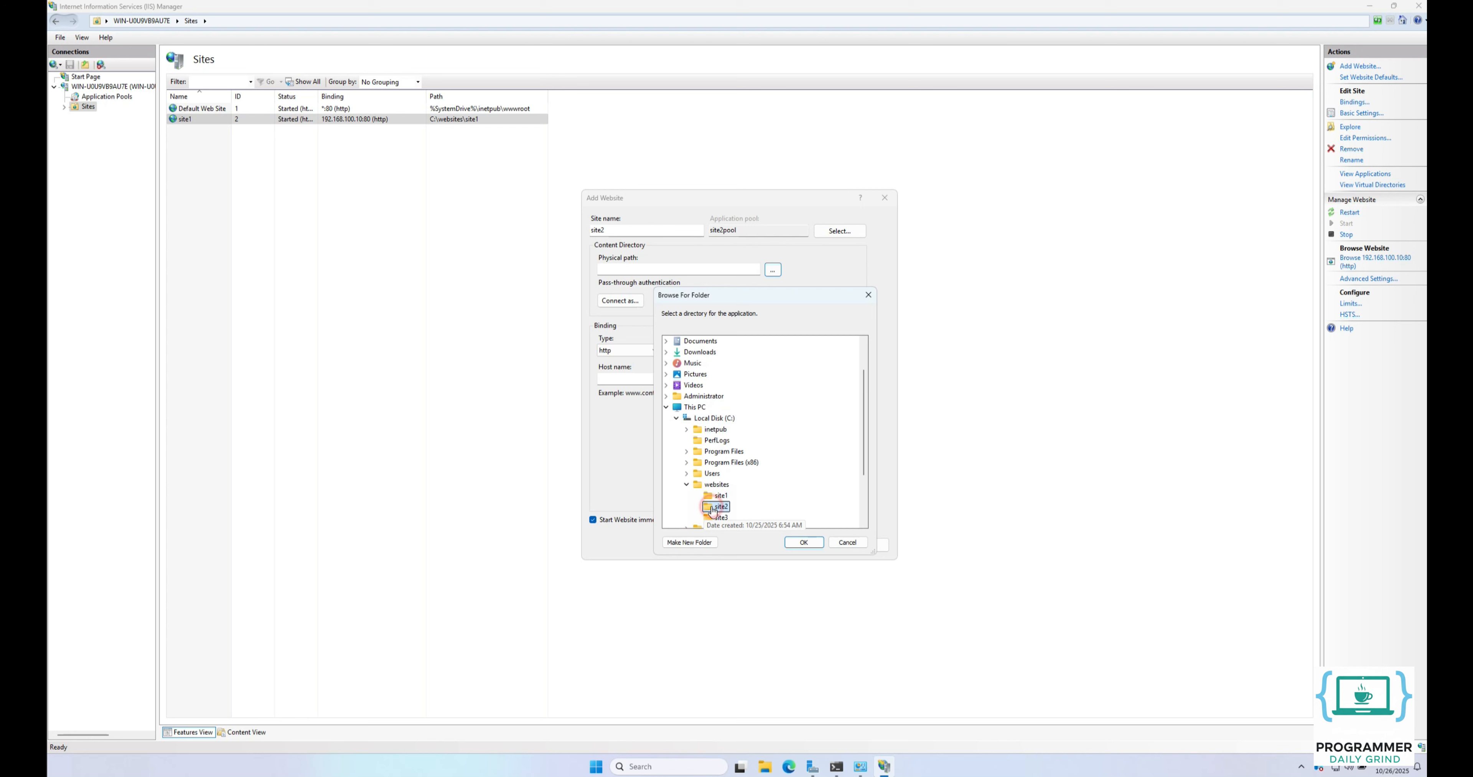
left_click(803, 542)
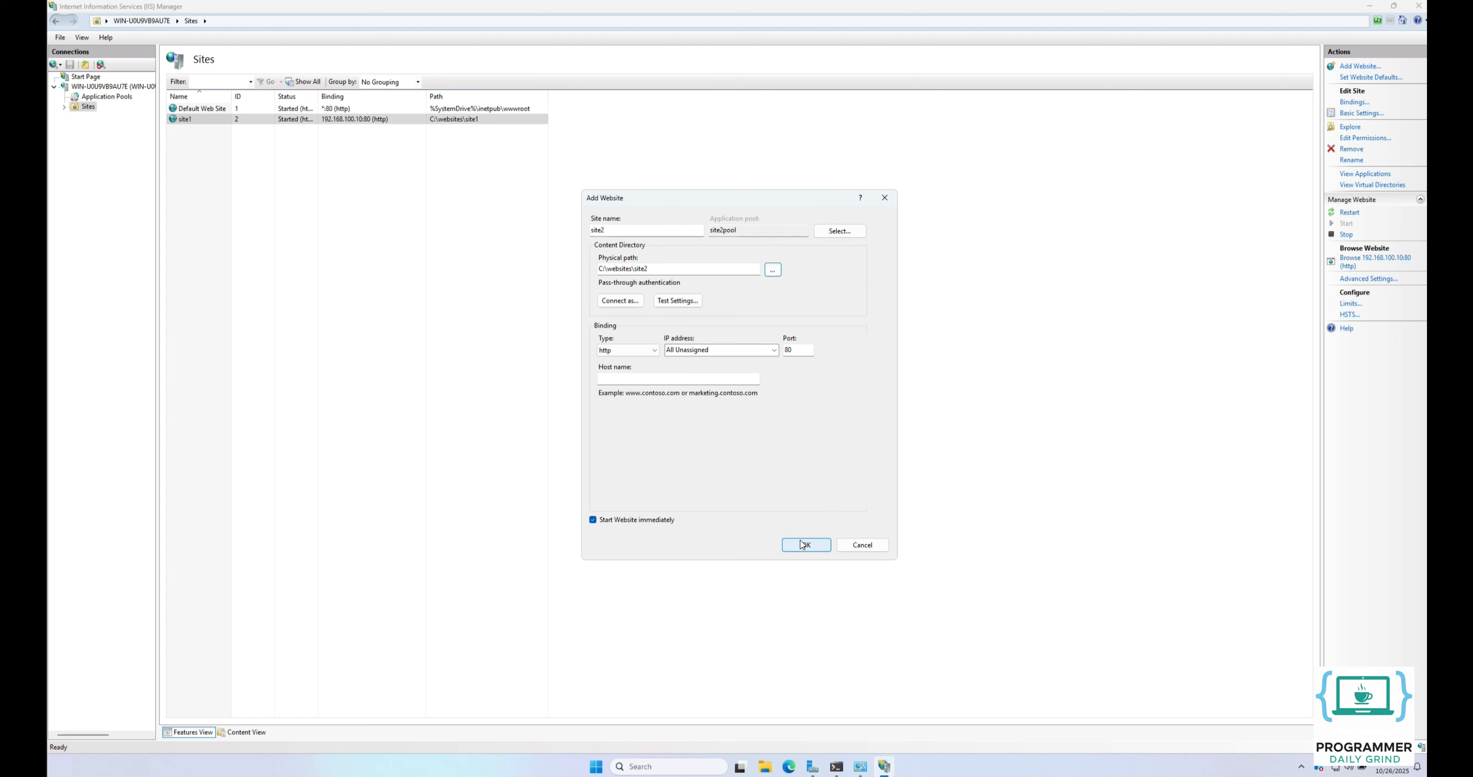
Bind site2 to the IP address 192.168.100.11 and create the website.
left_click(777, 354)
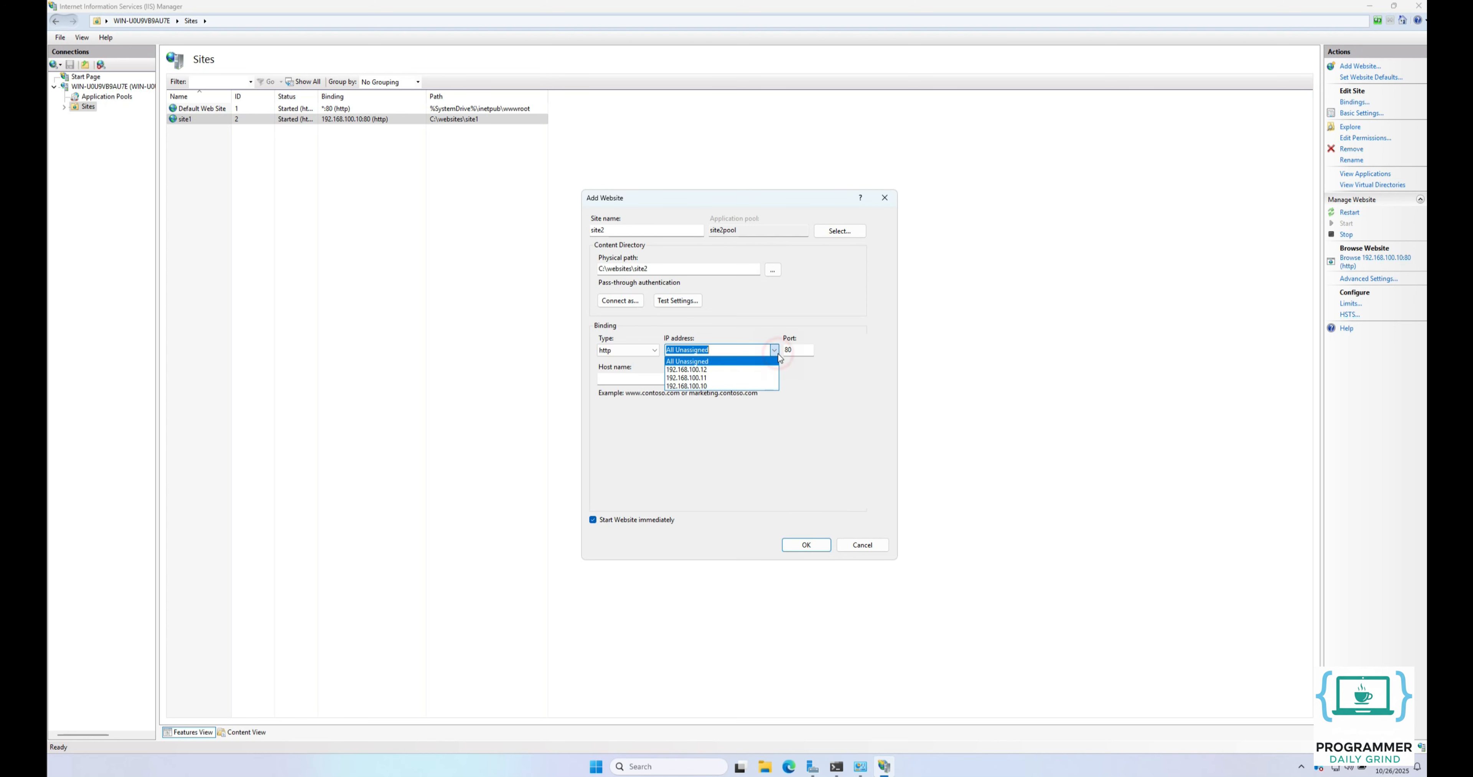
left_click(770, 378)
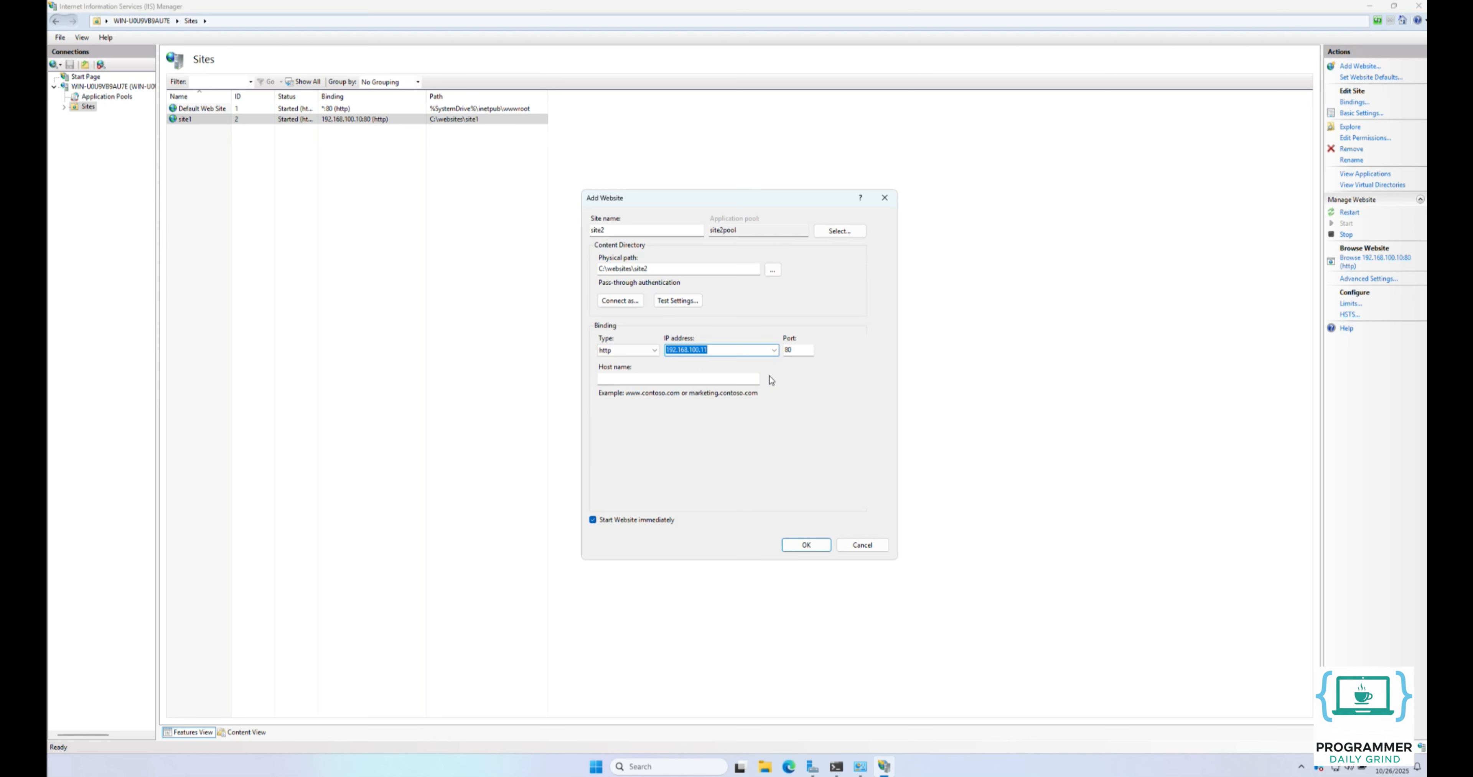
left_click(805, 545)
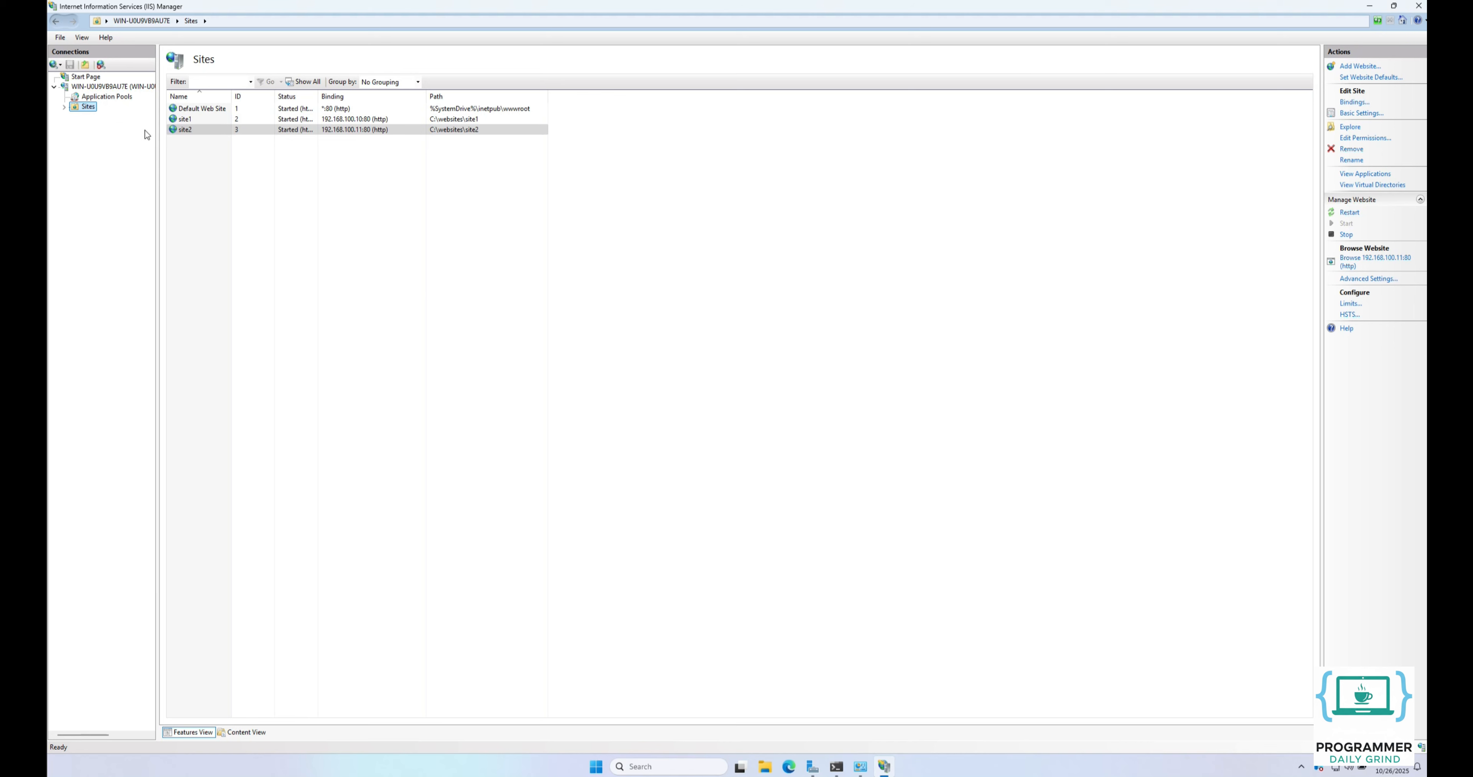
Start adding a third website named site3 and assign it the site3pool application pool.
right_click(87, 108)
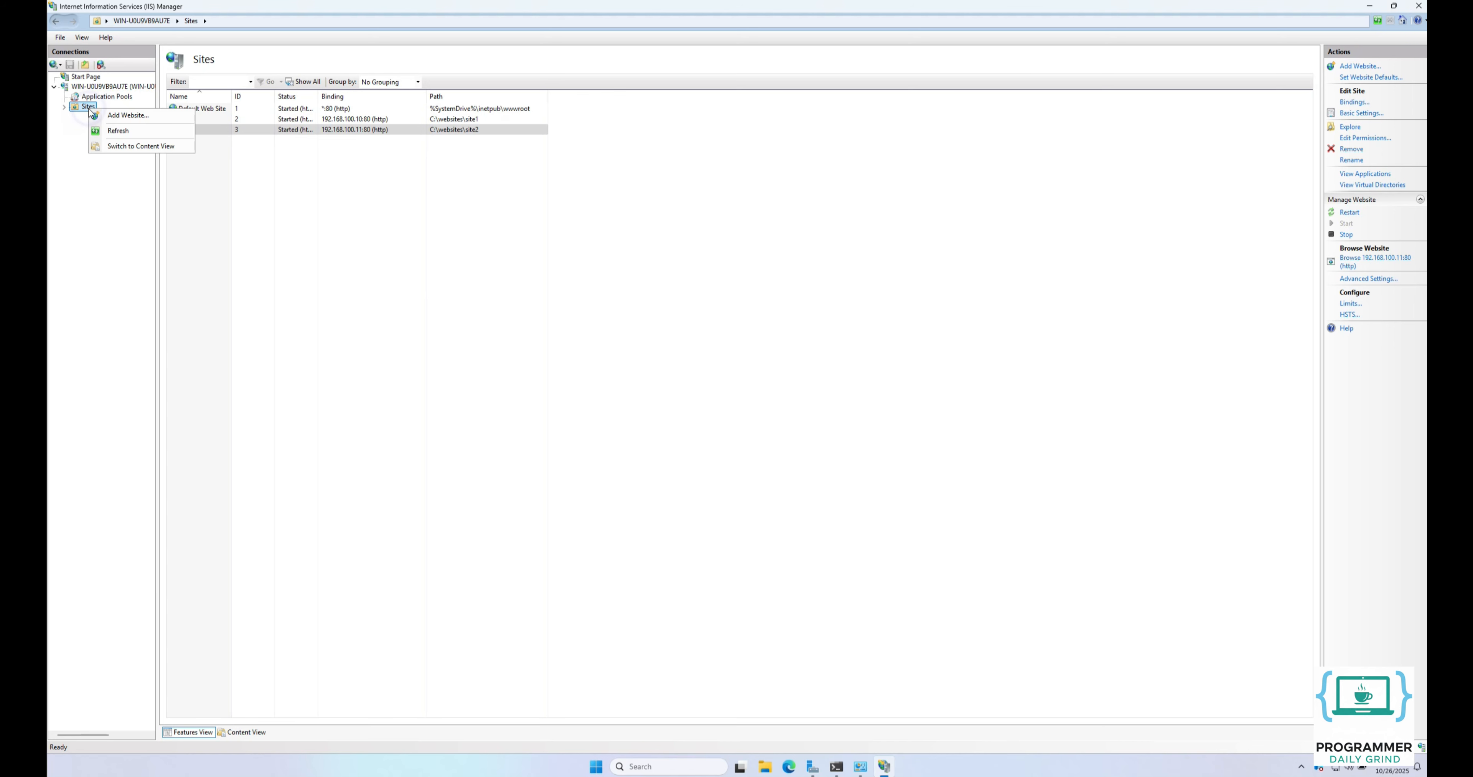
left_click(119, 116)
type("site3")
left_click(841, 231)
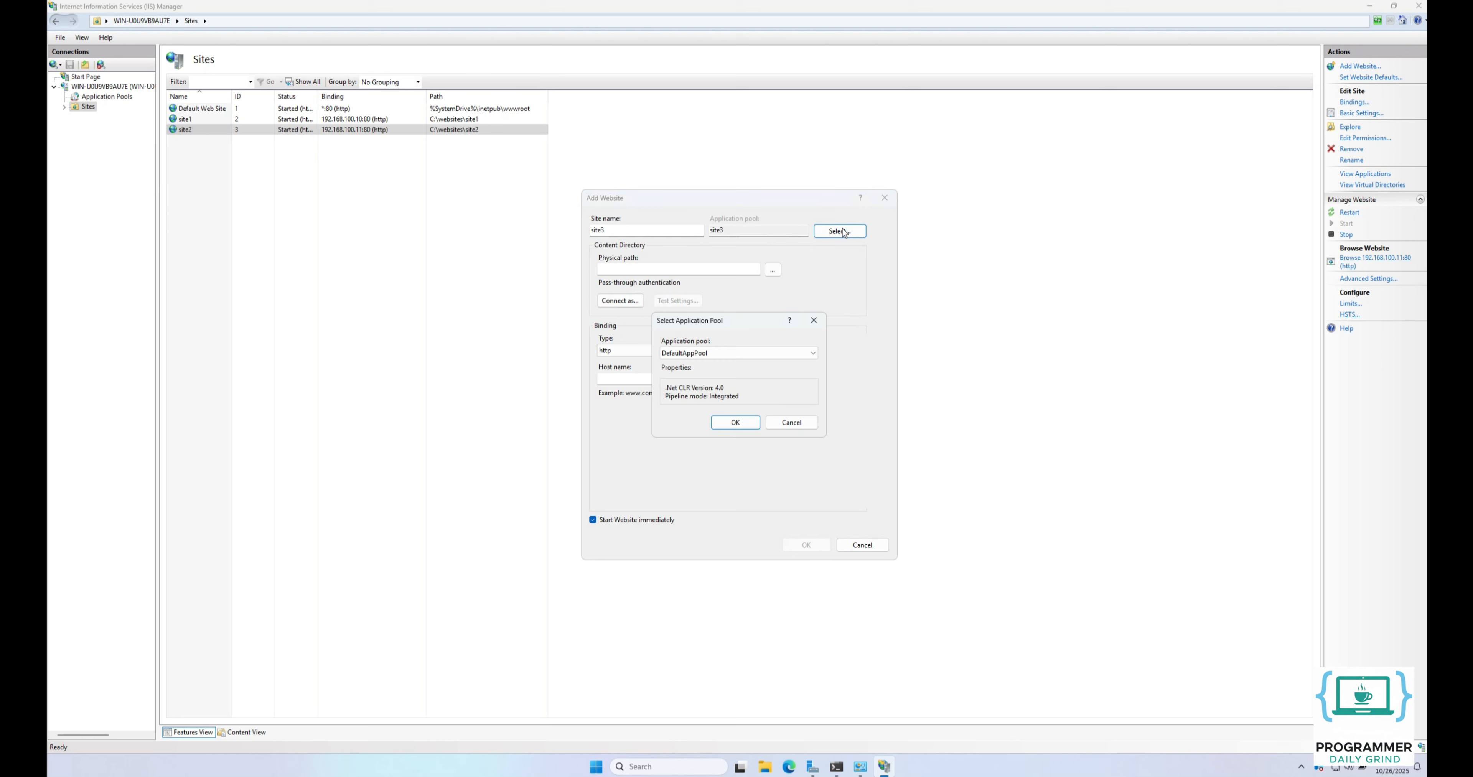
left_click(739, 353)
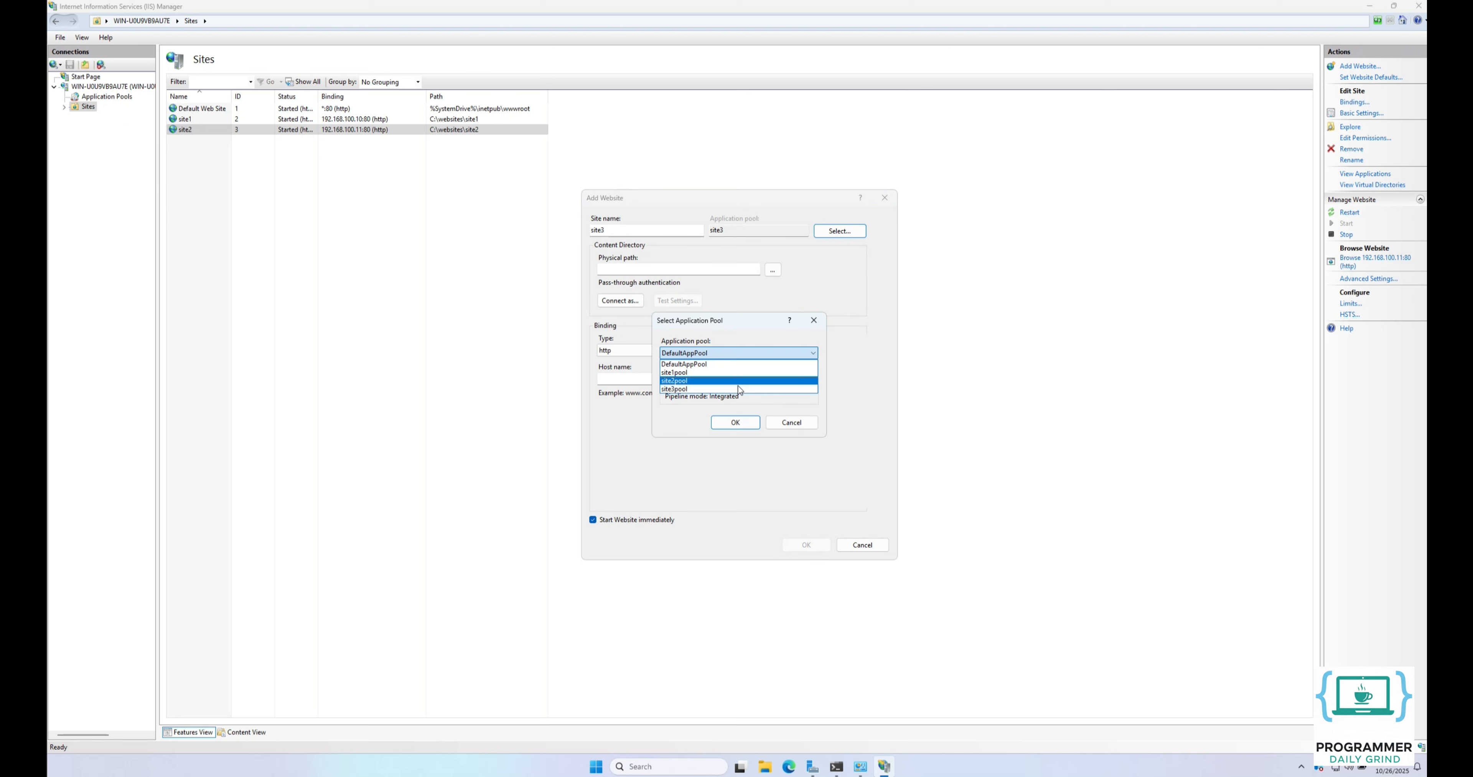
left_click(737, 389)
left_click(737, 423)
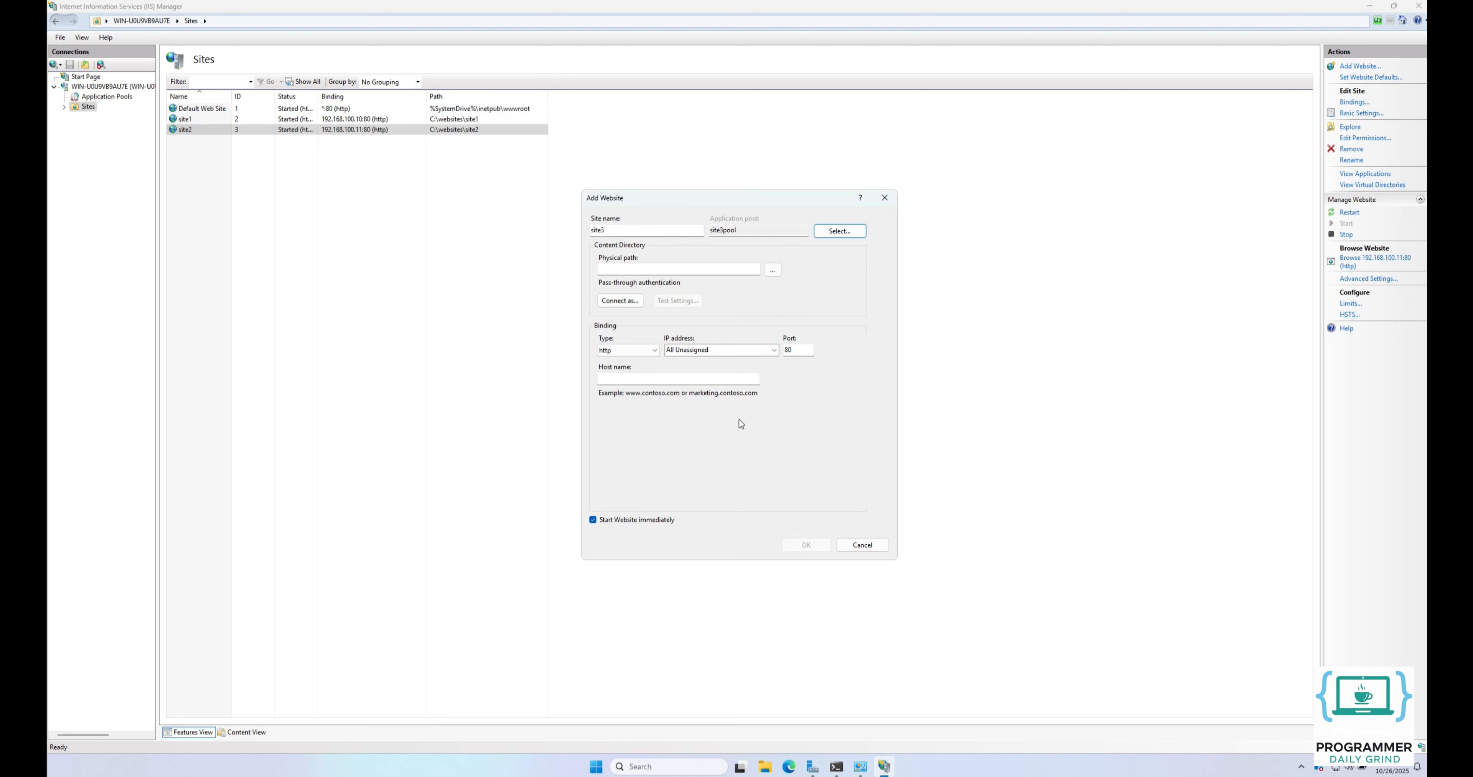
Set the physical path of site3 to the folder C:\websites\site3.
left_click(773, 270)
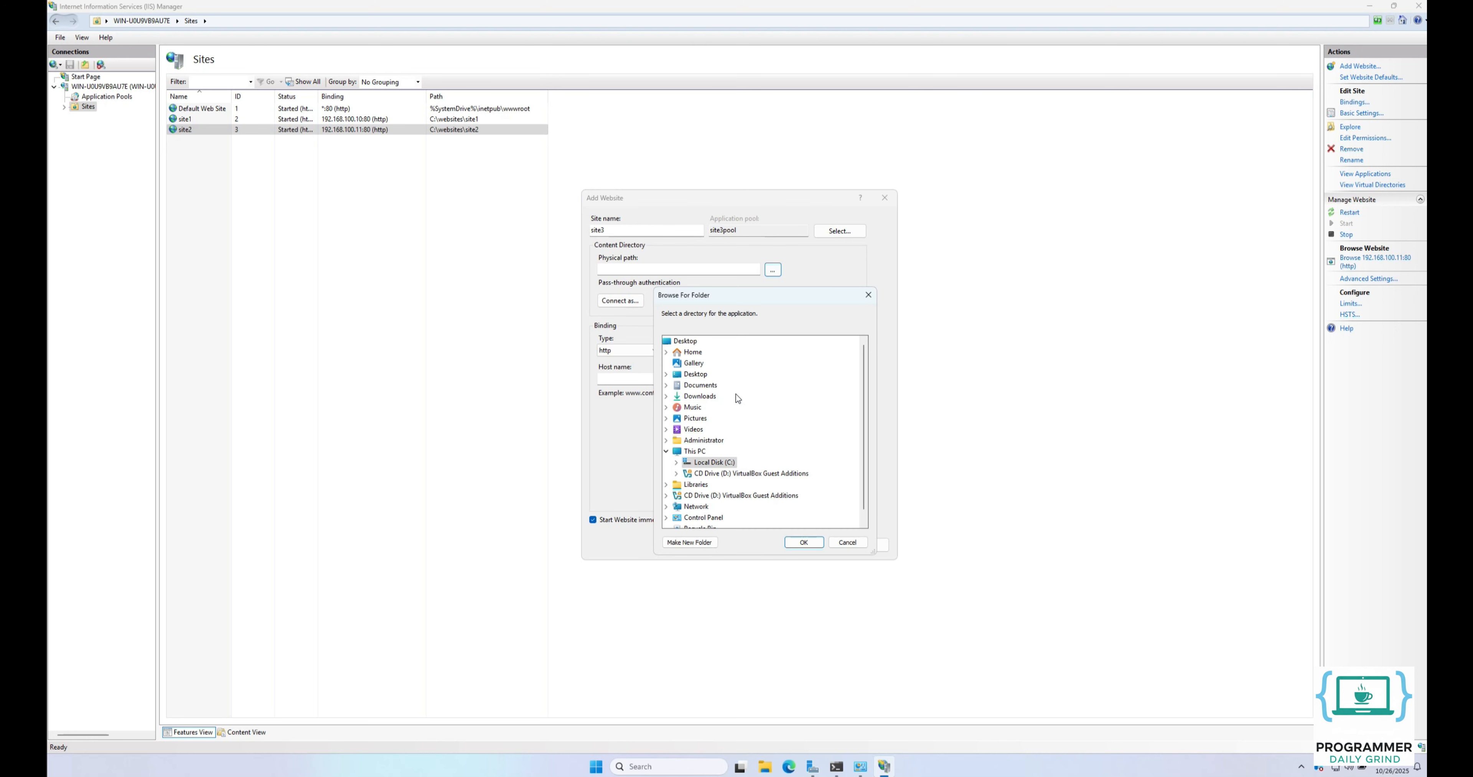
left_click(676, 468)
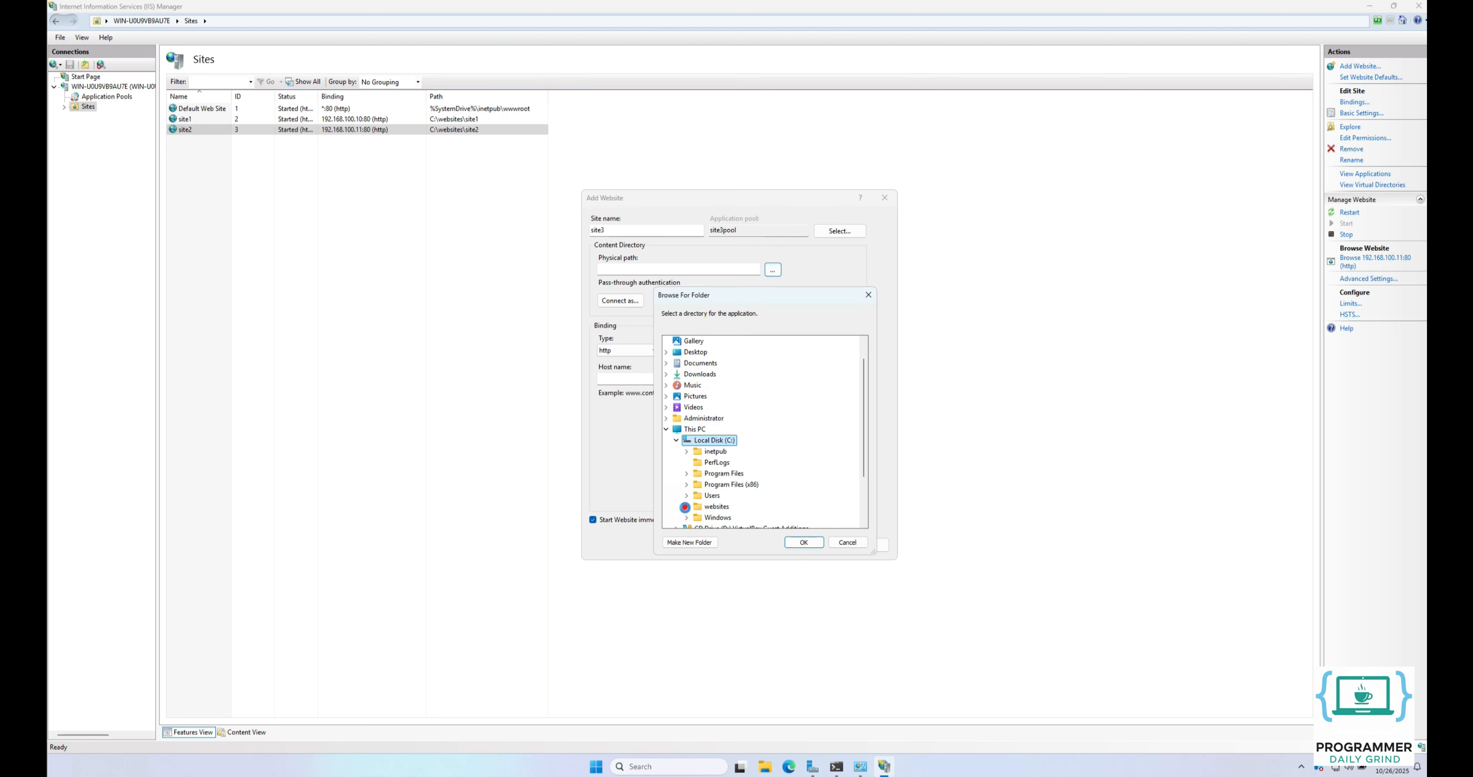
left_click(685, 506)
left_click(719, 518)
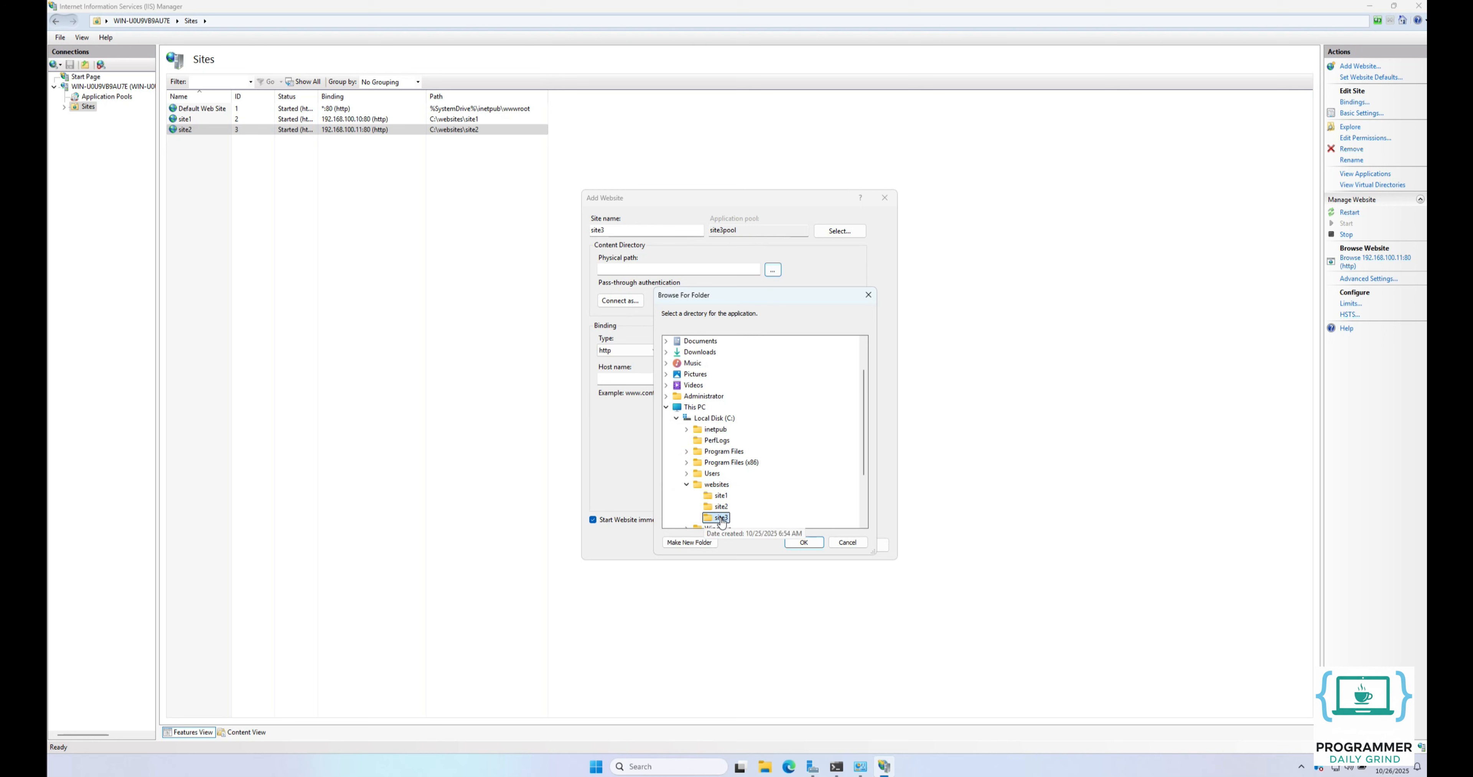
left_click(803, 545)
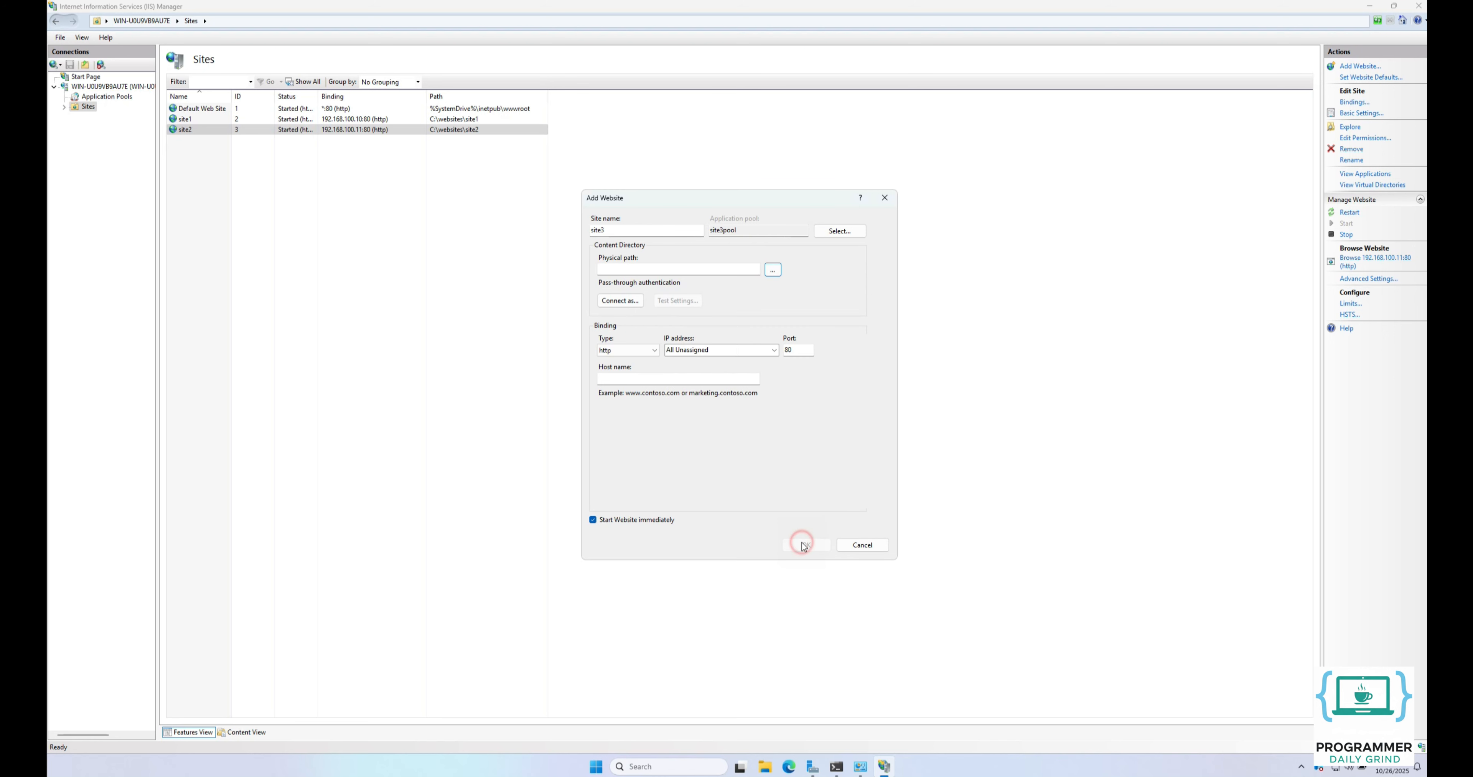
Bind site3 to the IP address 192.168.100.12 and create the website.
left_click(774, 350)
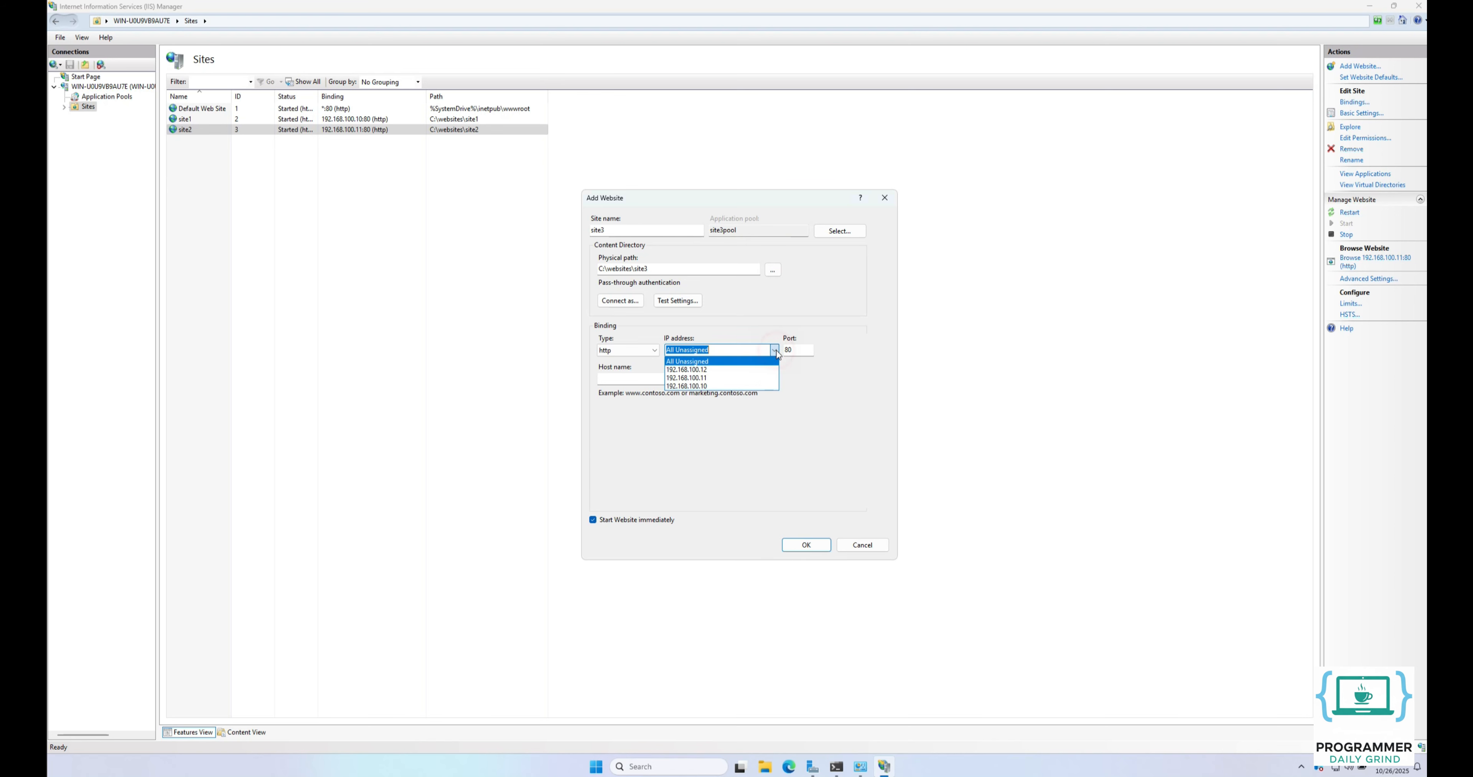
left_click(769, 370)
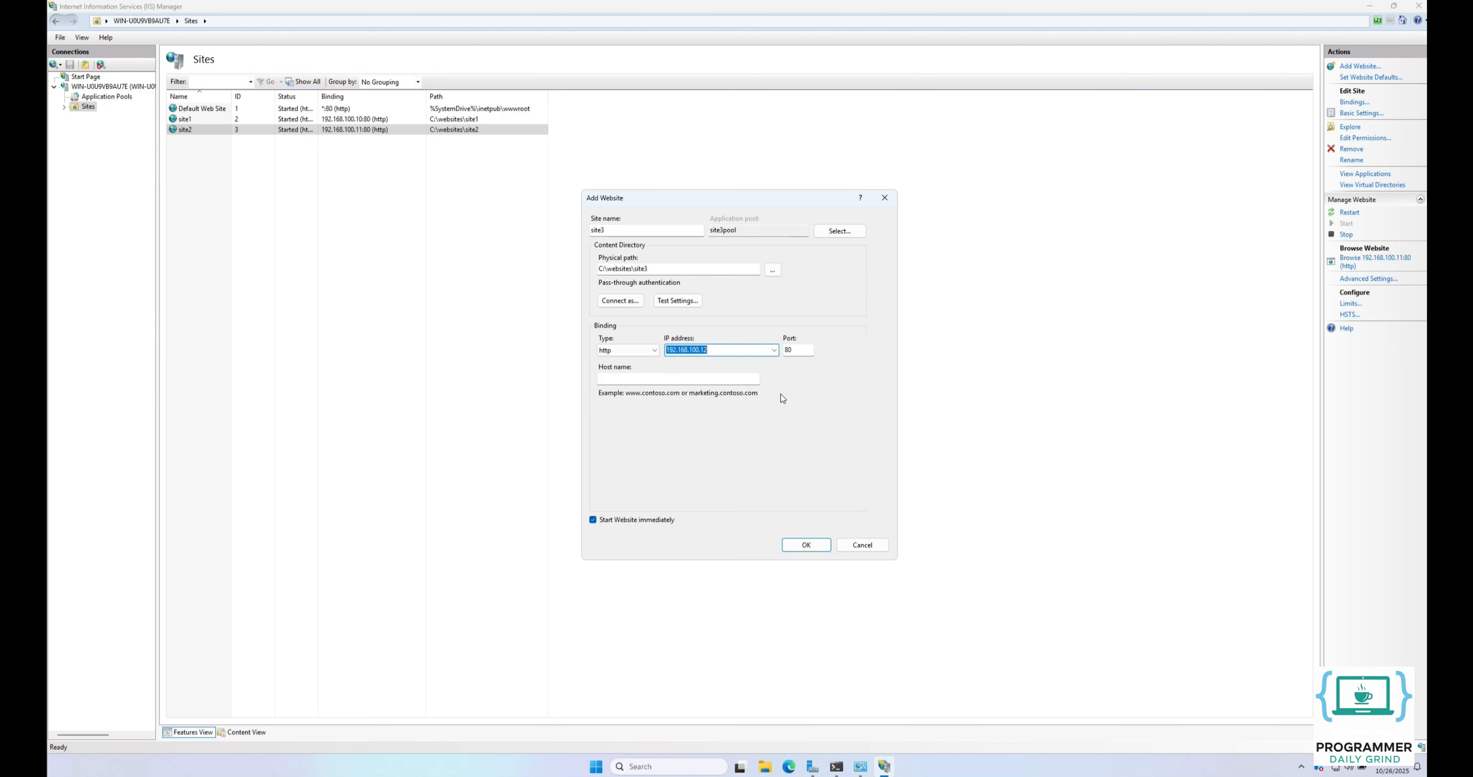
left_click(807, 544)
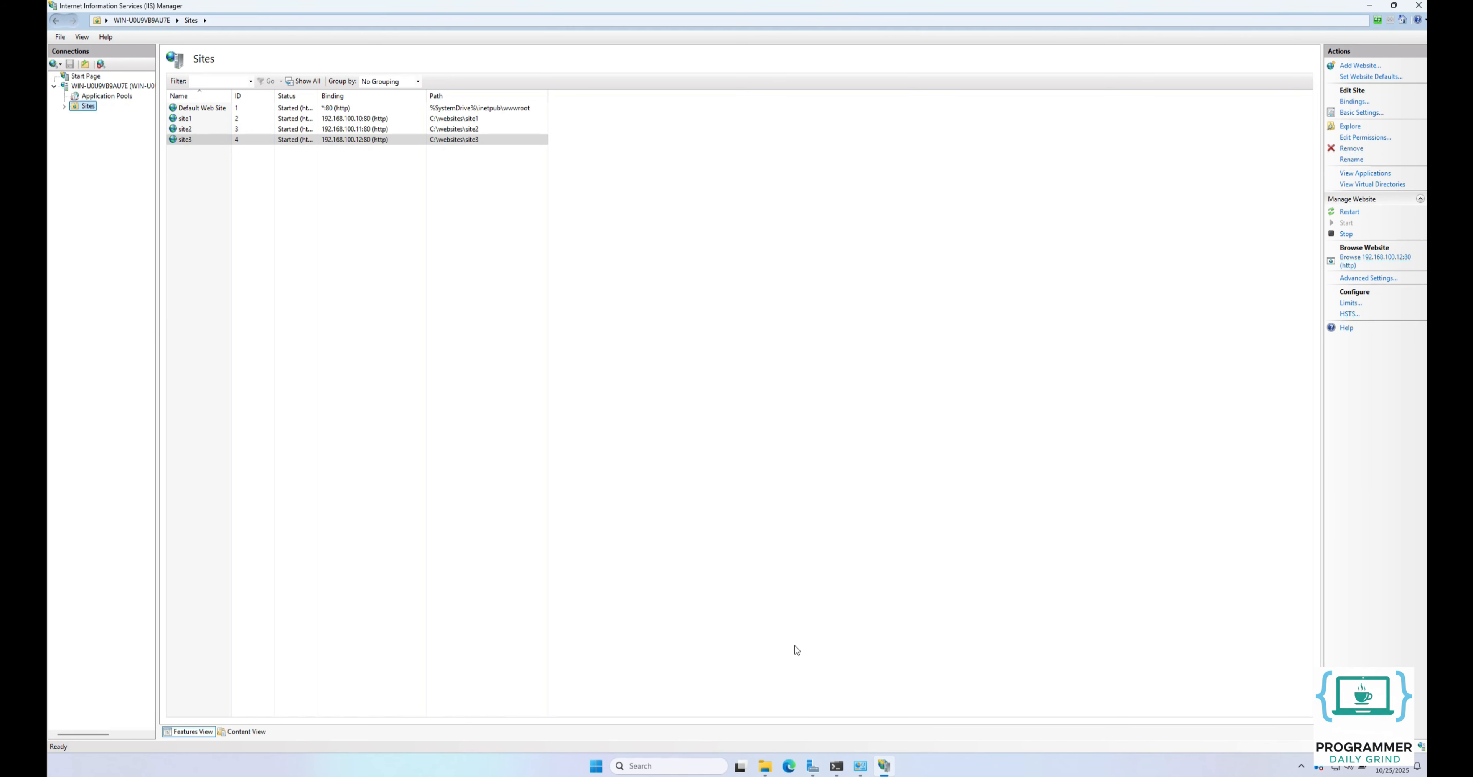
Switch to Microsoft Edge and load 192.168.100.10 to test the first website.
left_click(789, 766)
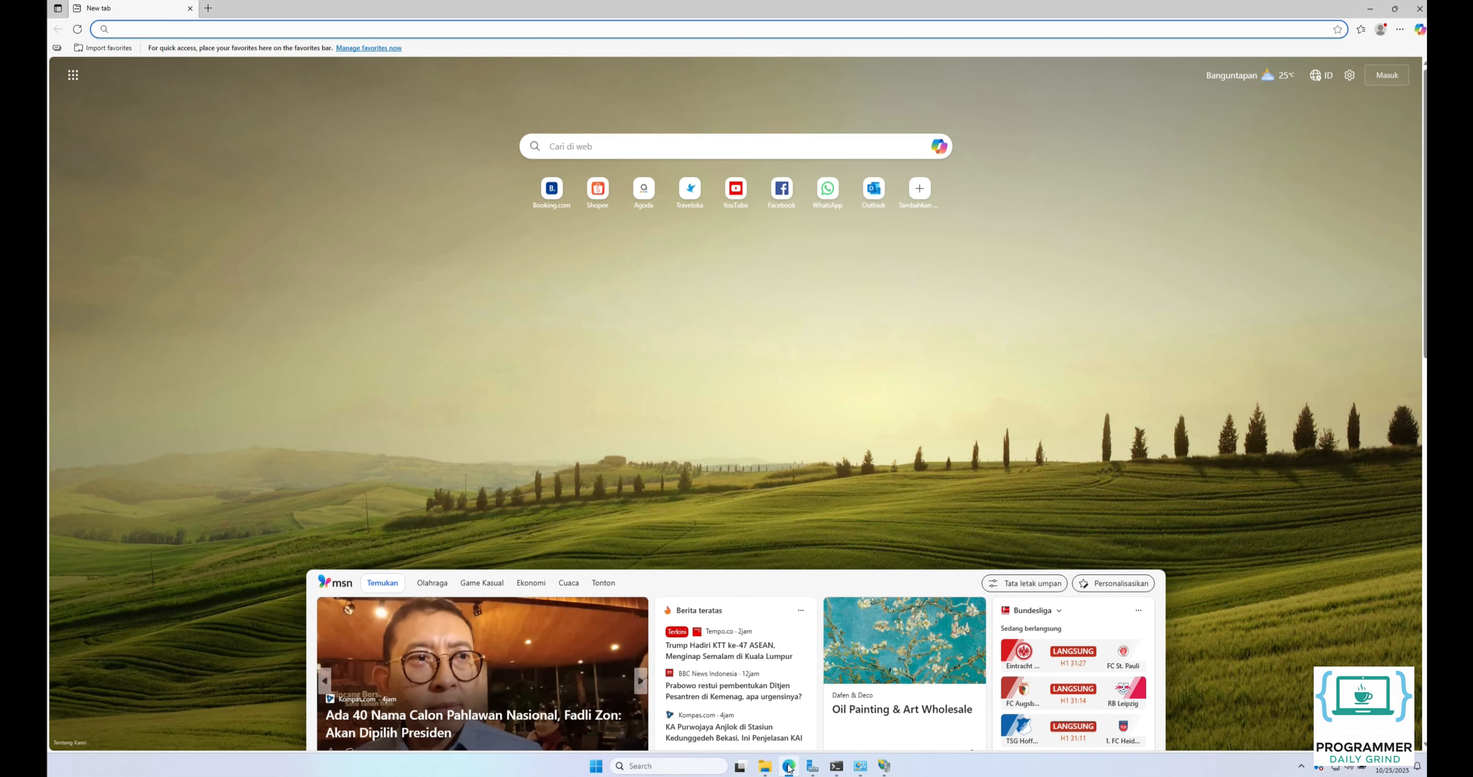
left_click(267, 30)
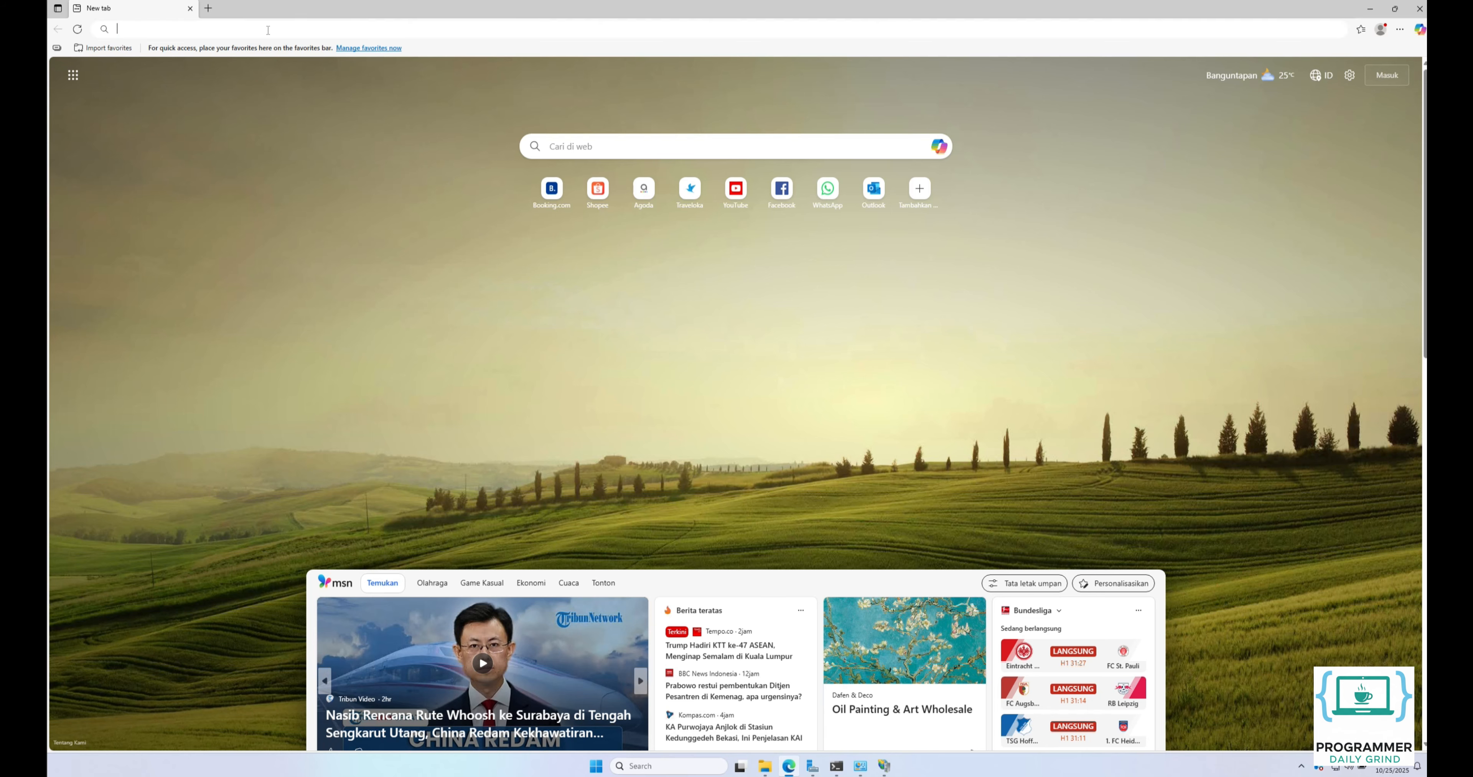
type("192")
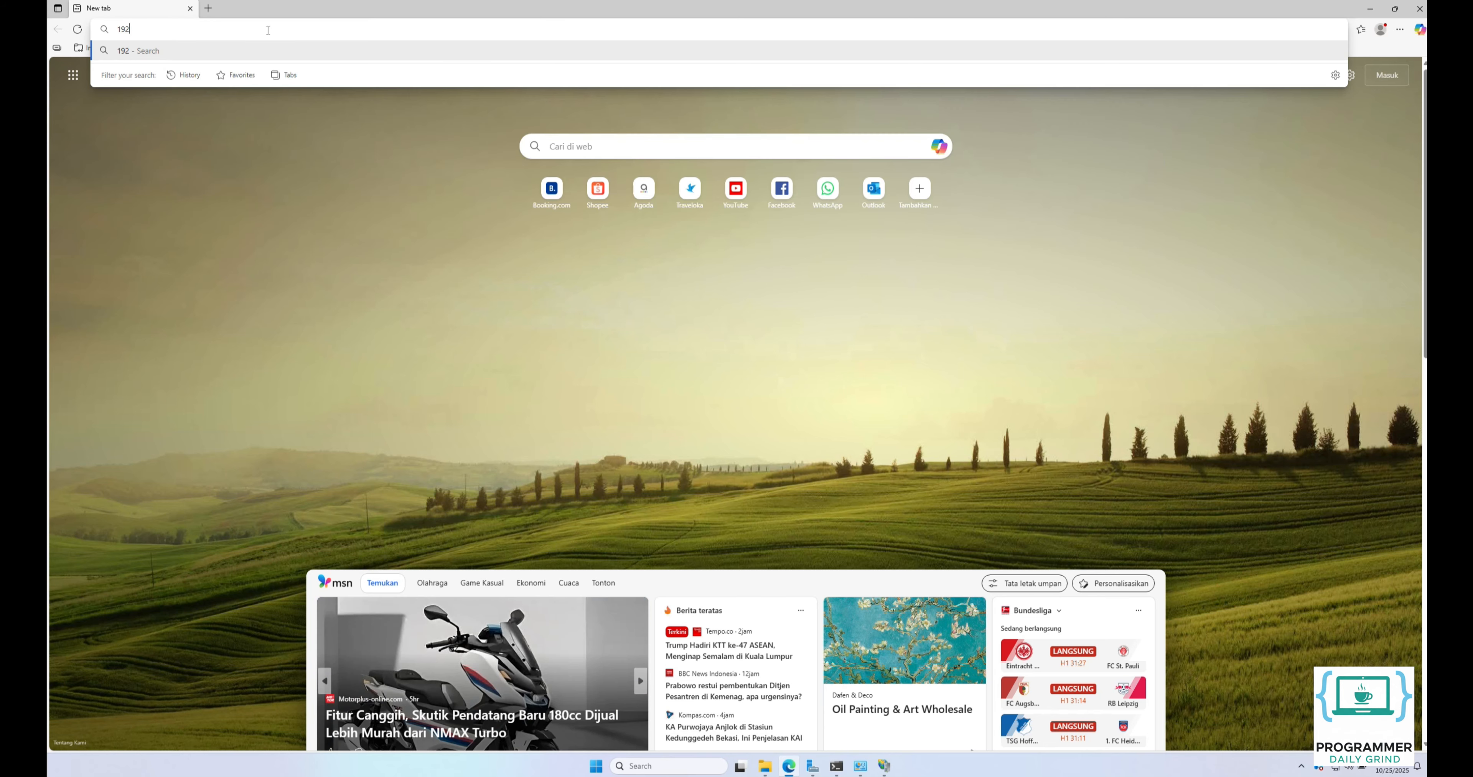
type(".168.1")
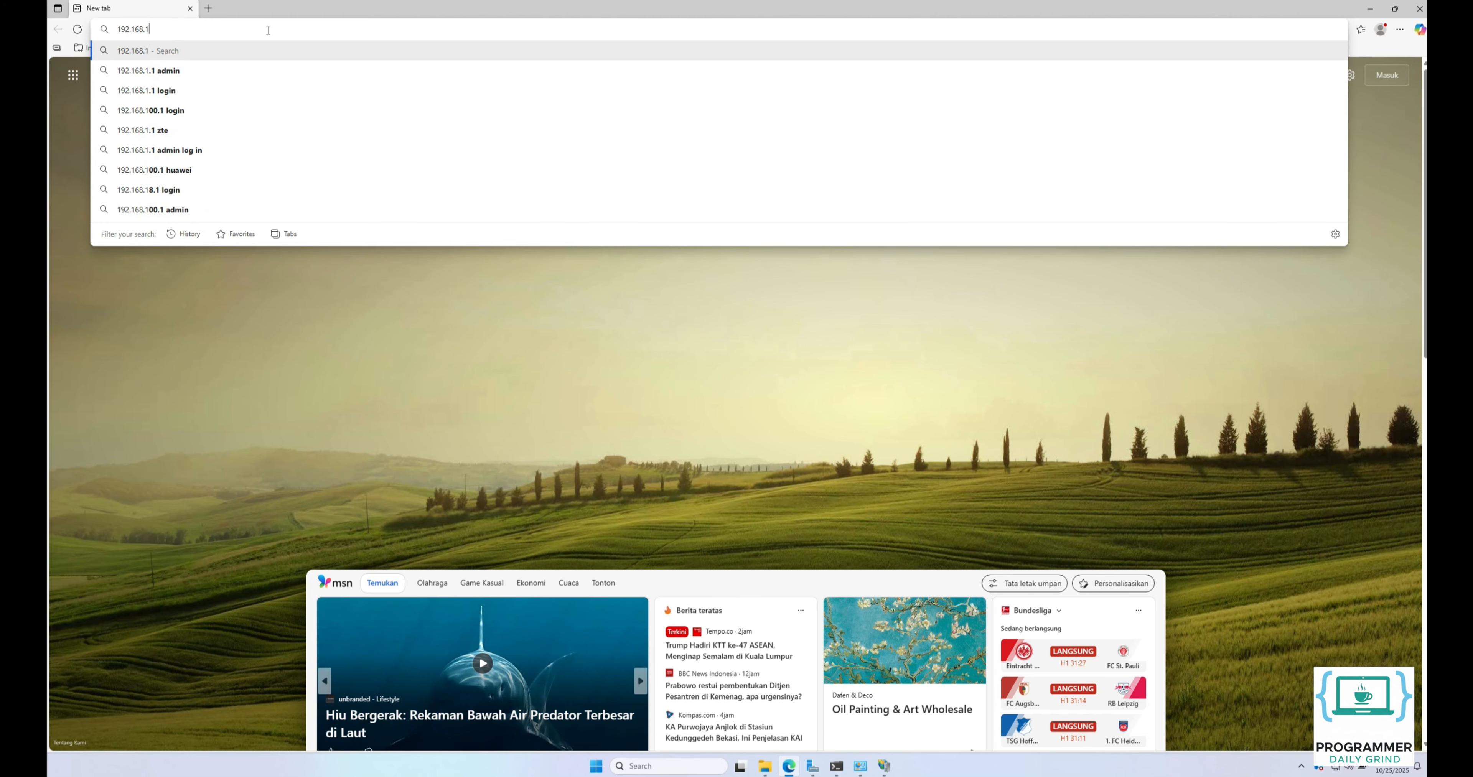
type("00.10")
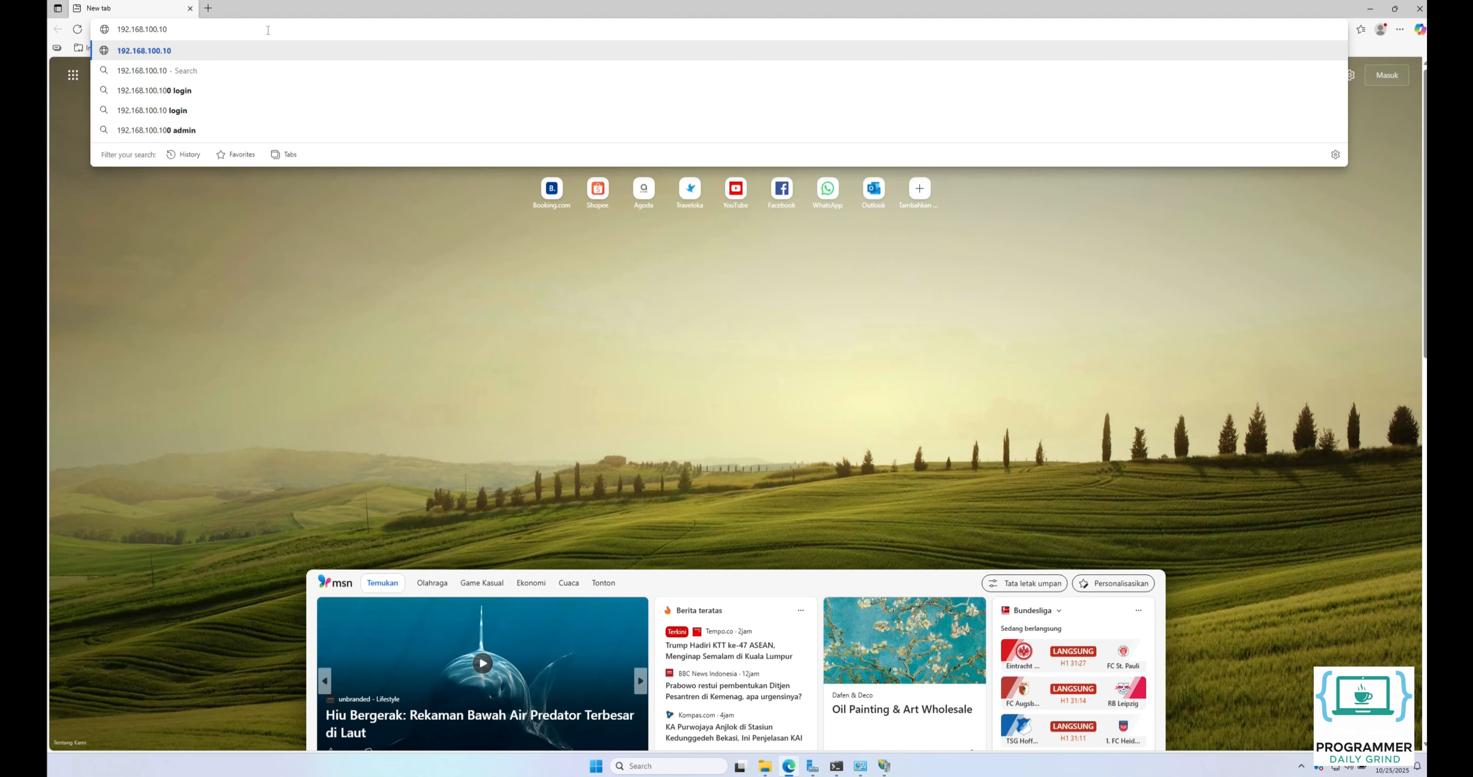
key("Return")
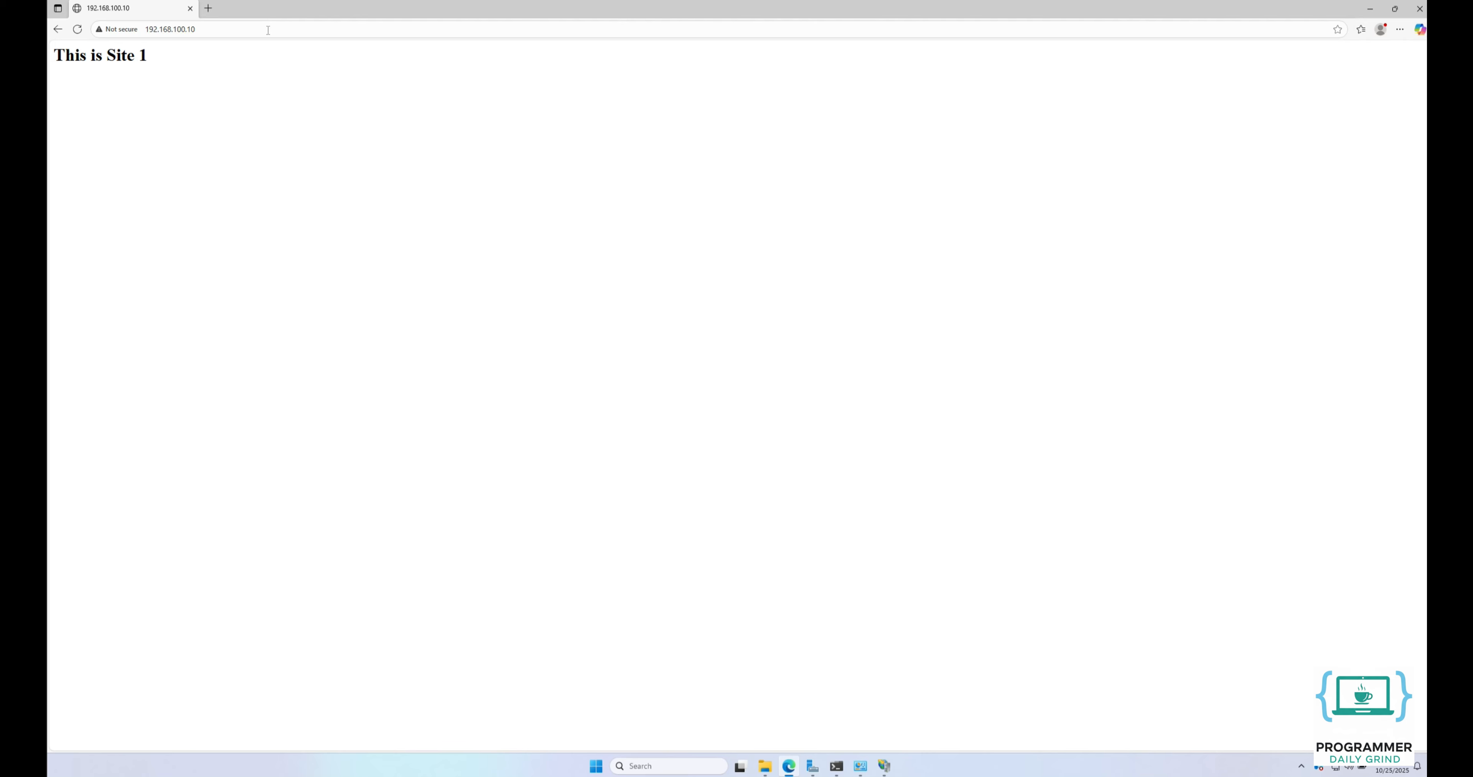
Load 192.168.100.11 in a second browser tab to test the site2 website.
left_click(207, 8)
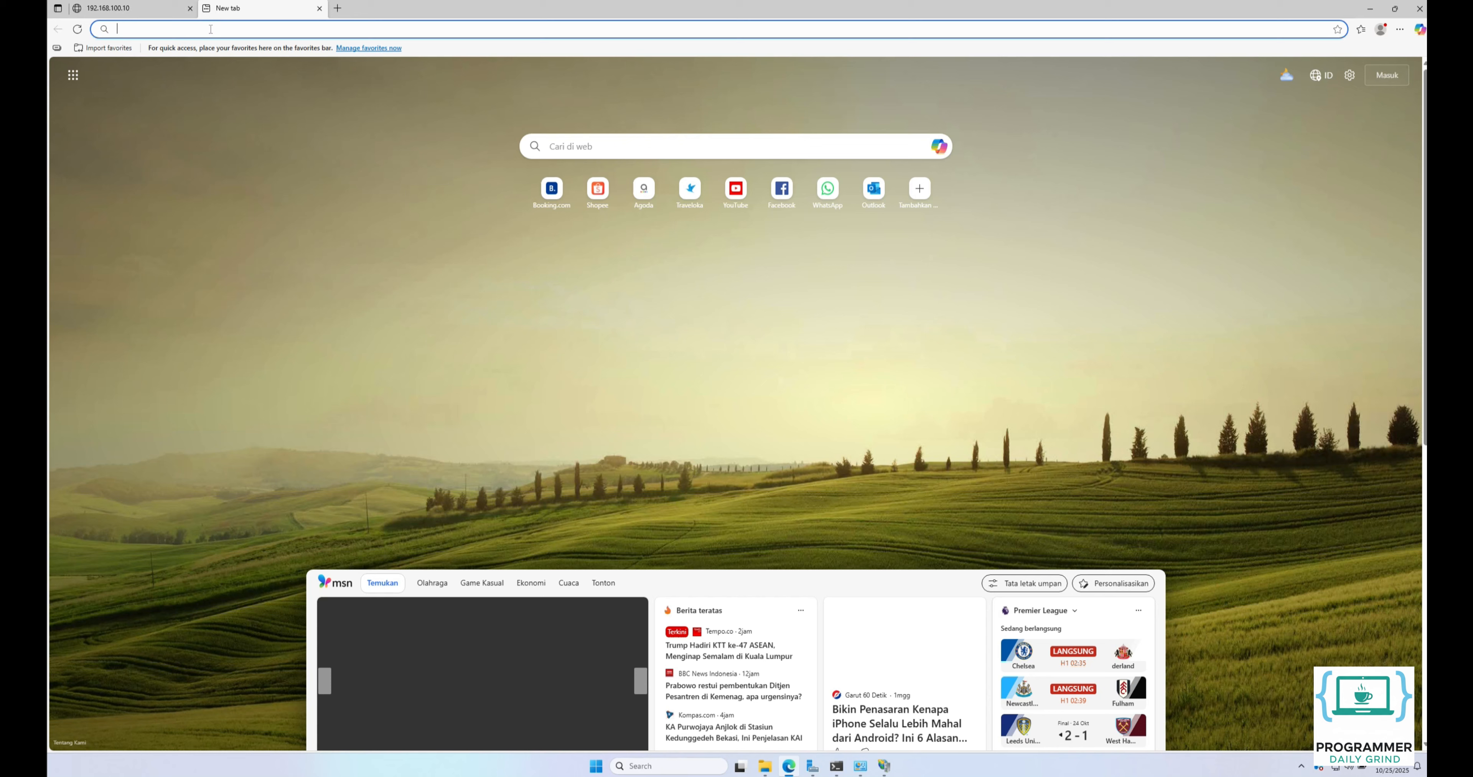
type("192.168.100.11")
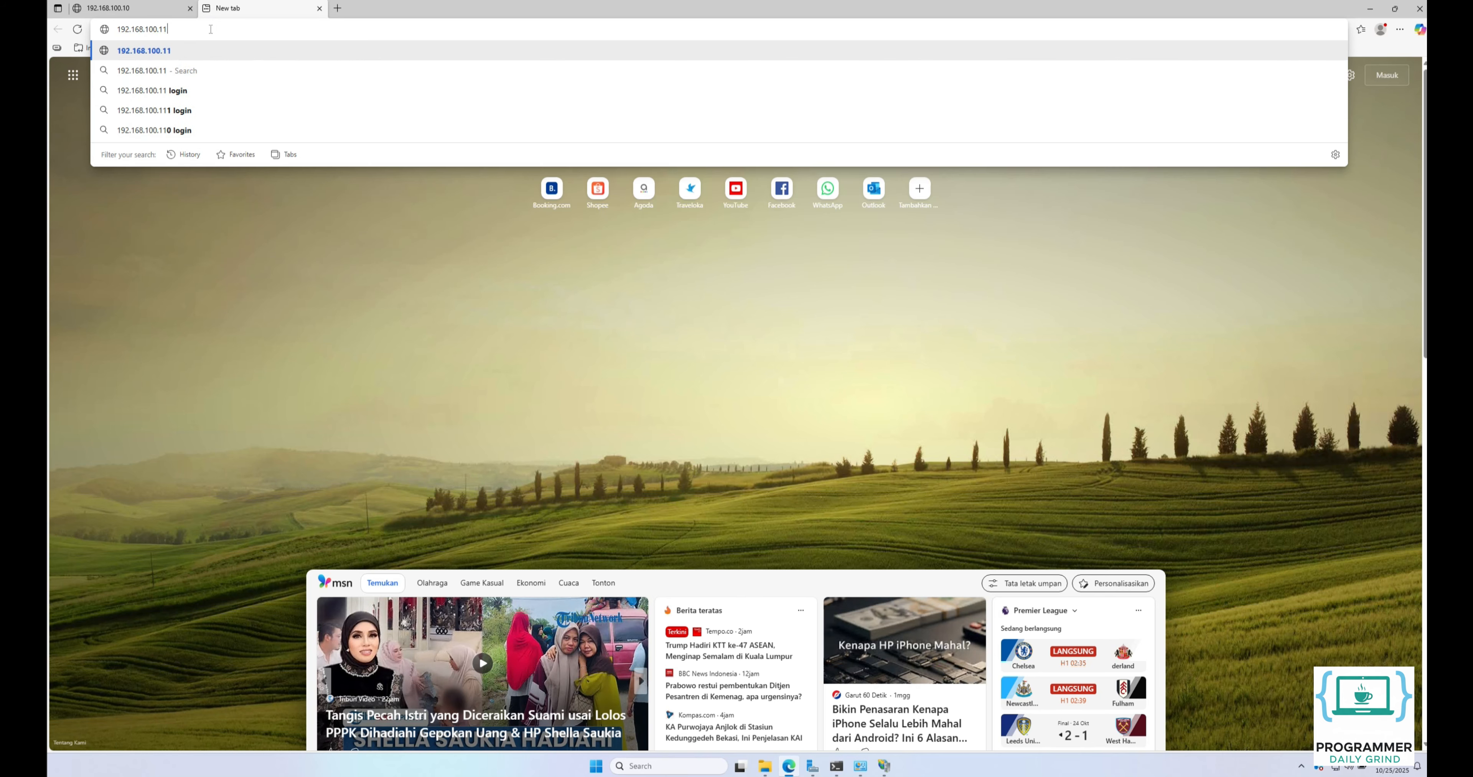
key("Return")
Load 192.168.100.12 in a third browser tab to test the site3 website.
left_click(338, 8)
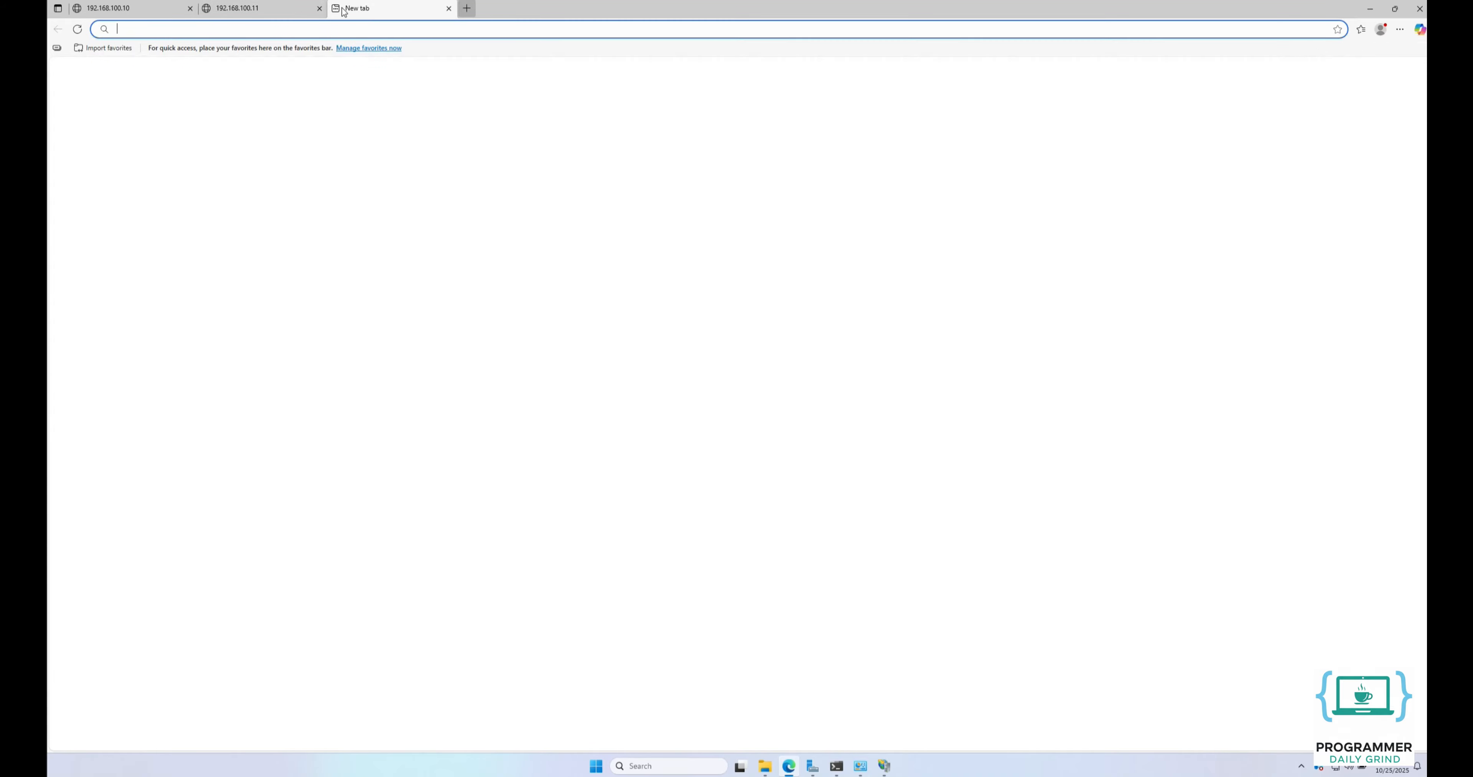
left_click(356, 27)
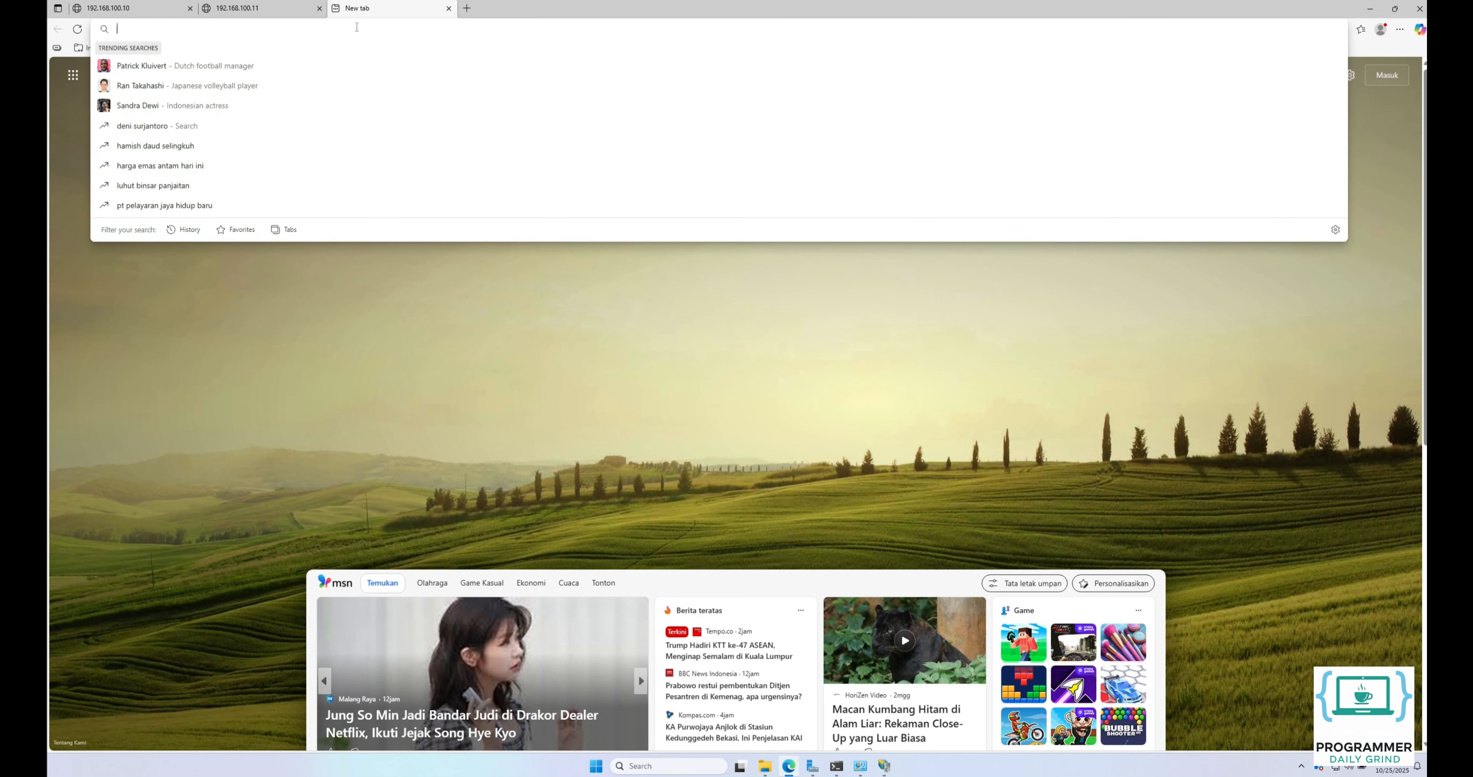
type("192.168.100.")
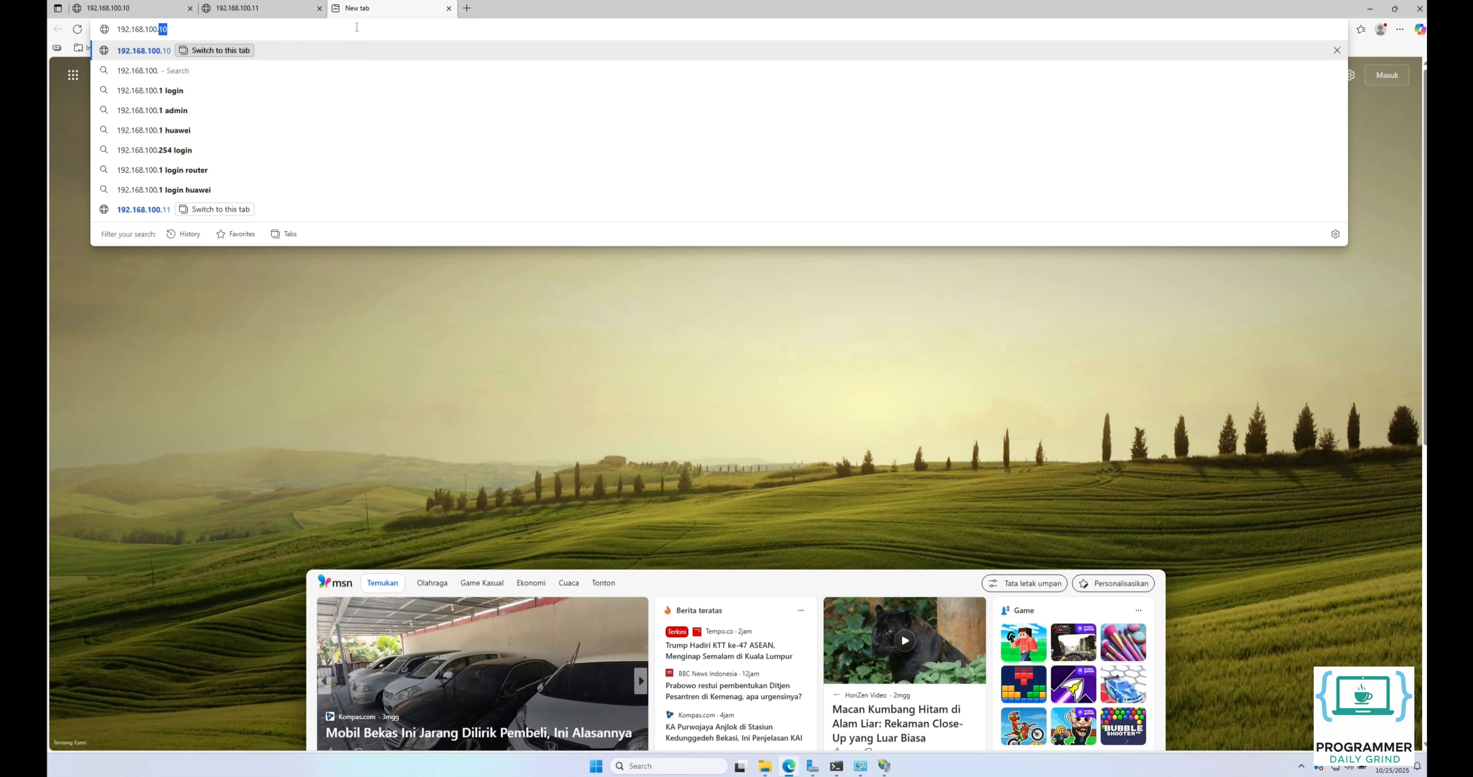
type("12")
key("Return")
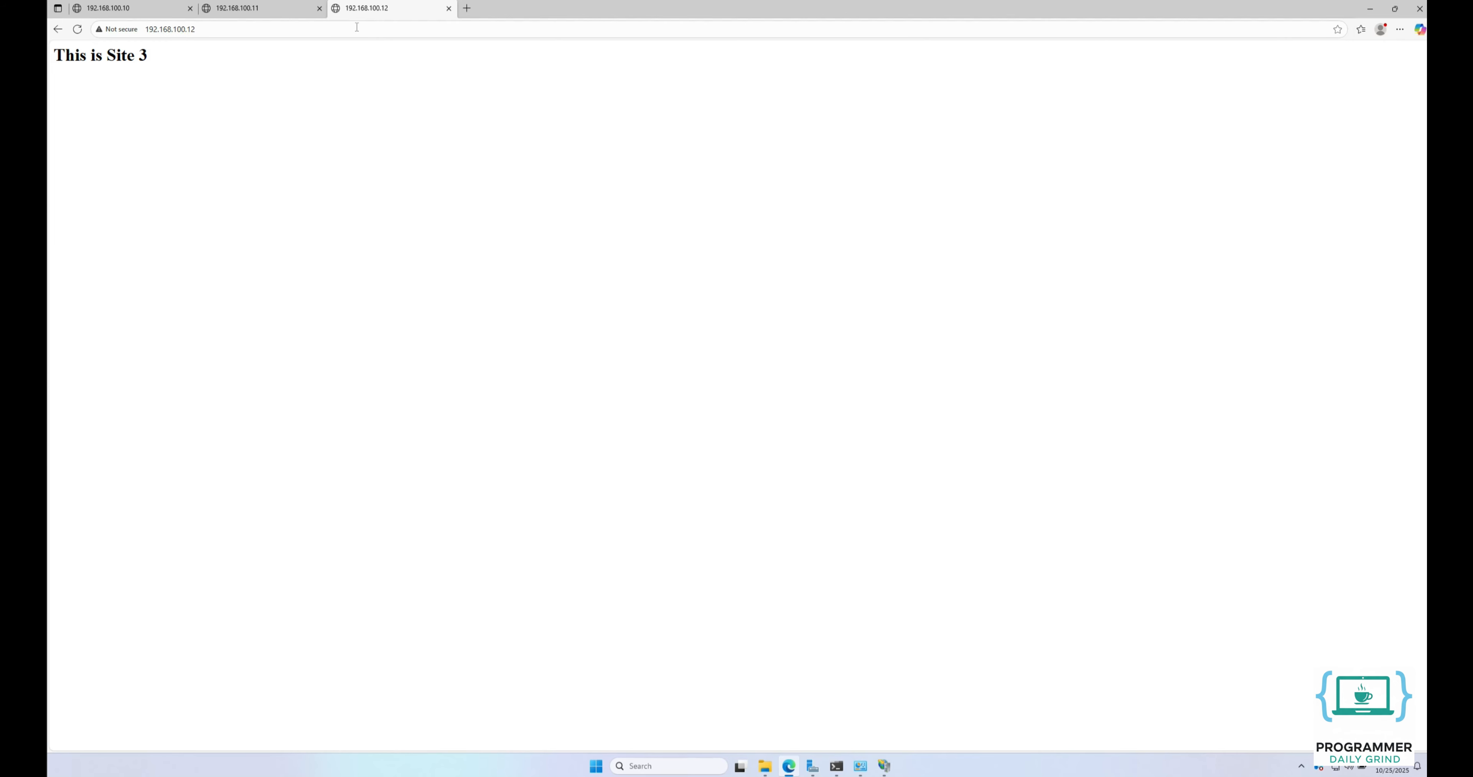